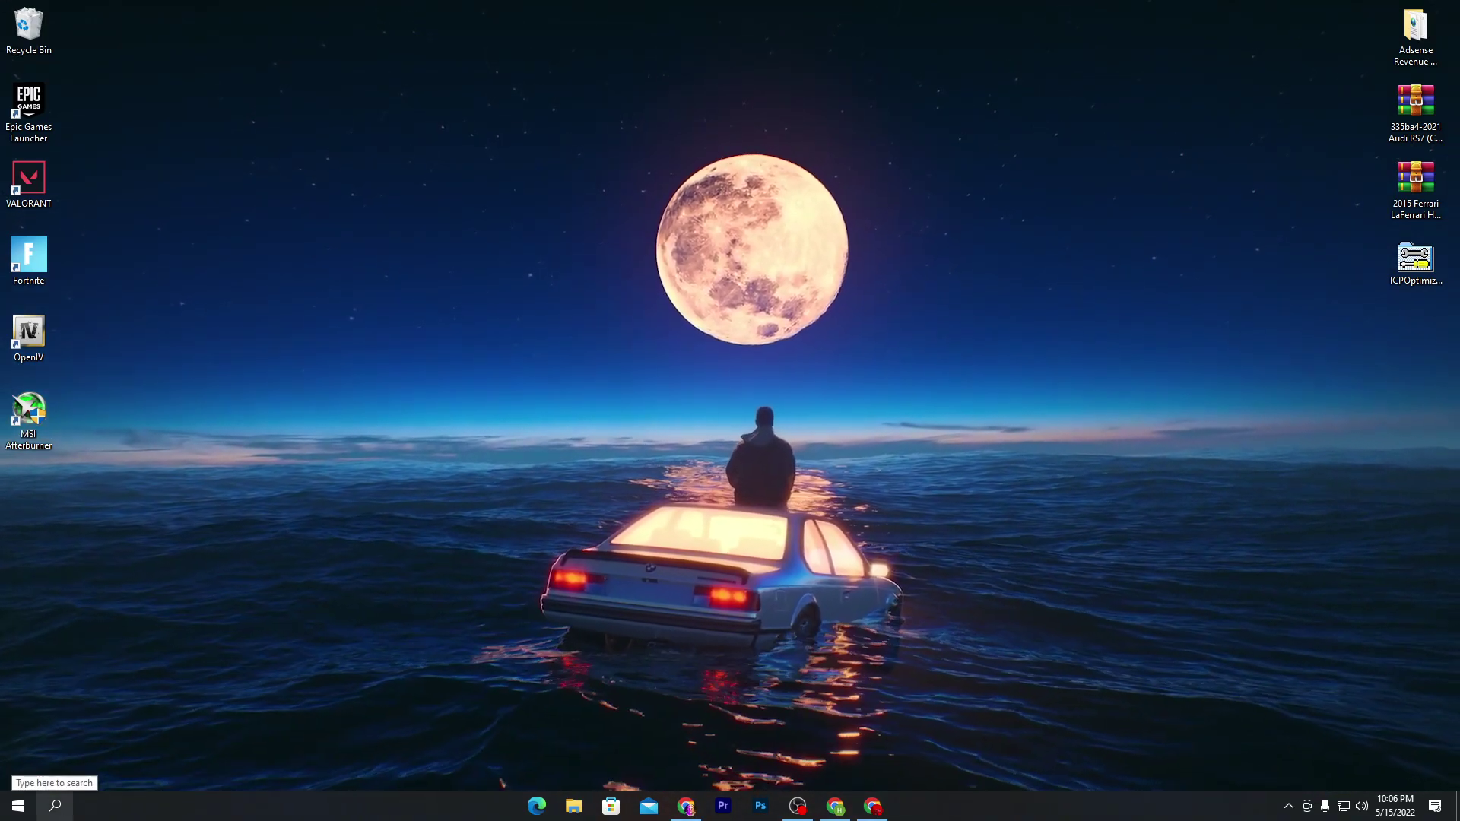
Search 'net' to reach Network Connections and open the Ethernet connection's Properties
{"action": "left_click", "coordinate": [65, 803]}
{"action": "type", "text": "net"}
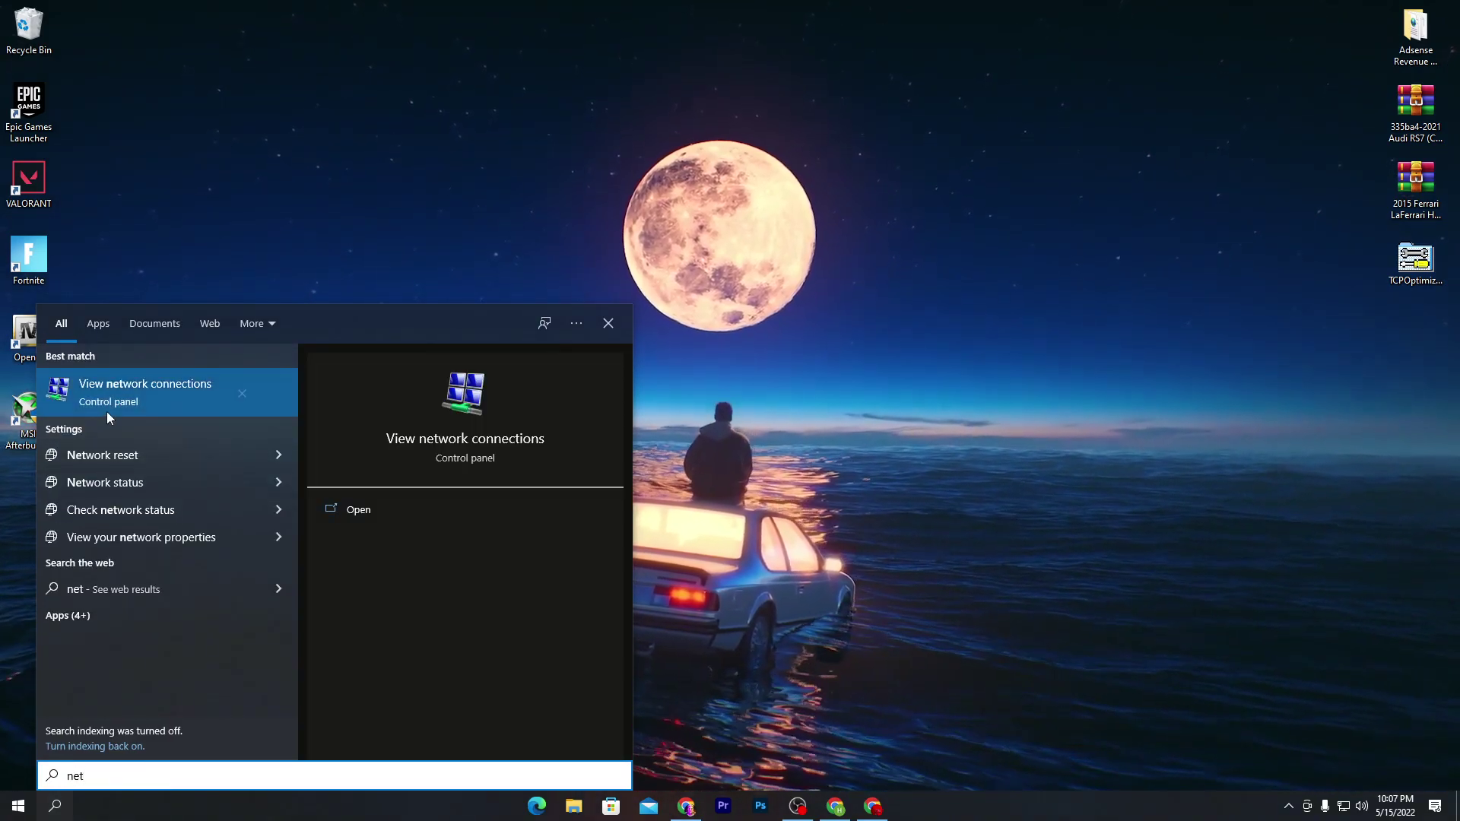
{"action": "left_click", "coordinate": [134, 393]}
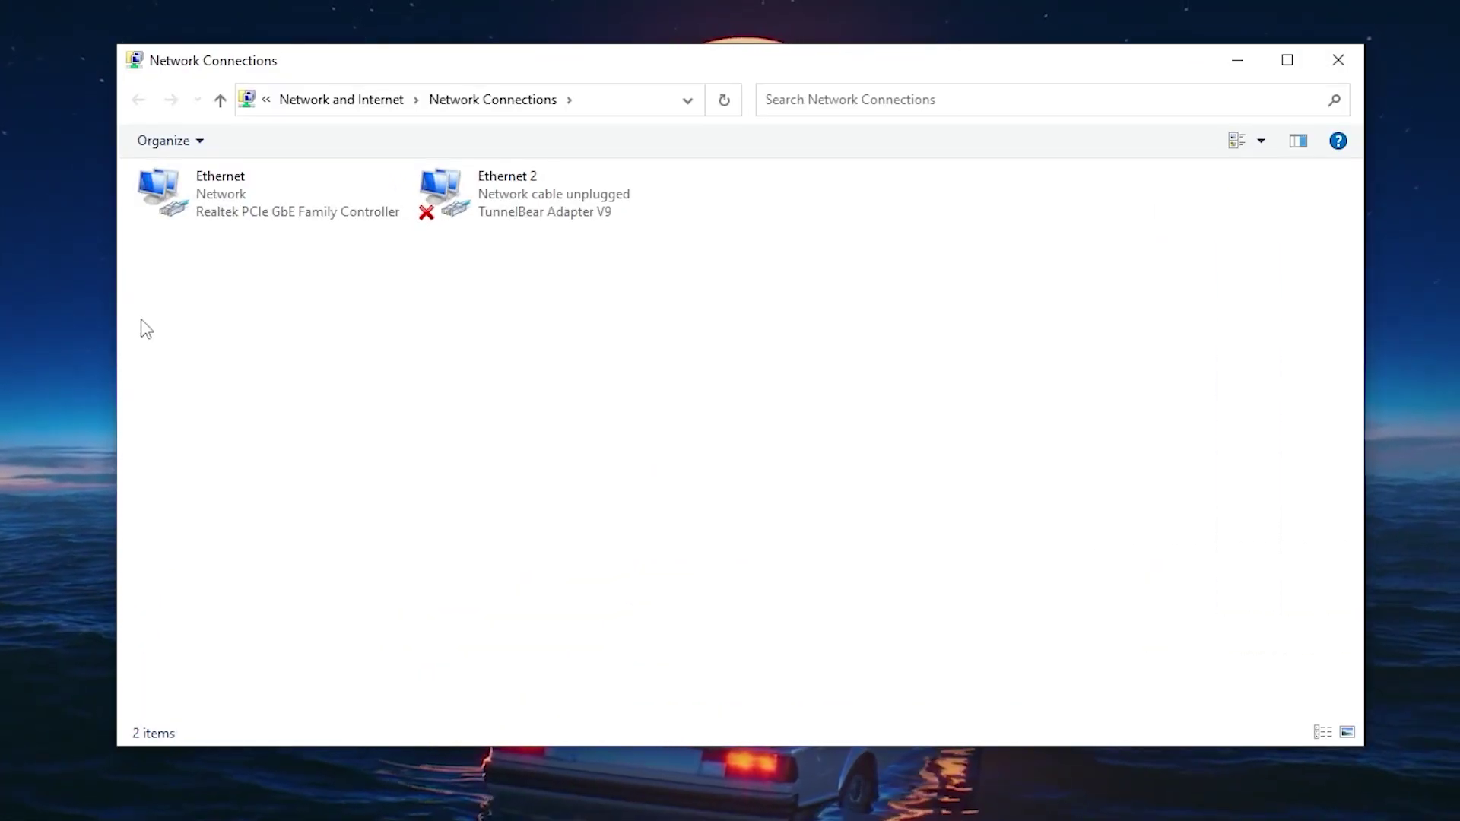
{"action": "right_click", "coordinate": [236, 210]}
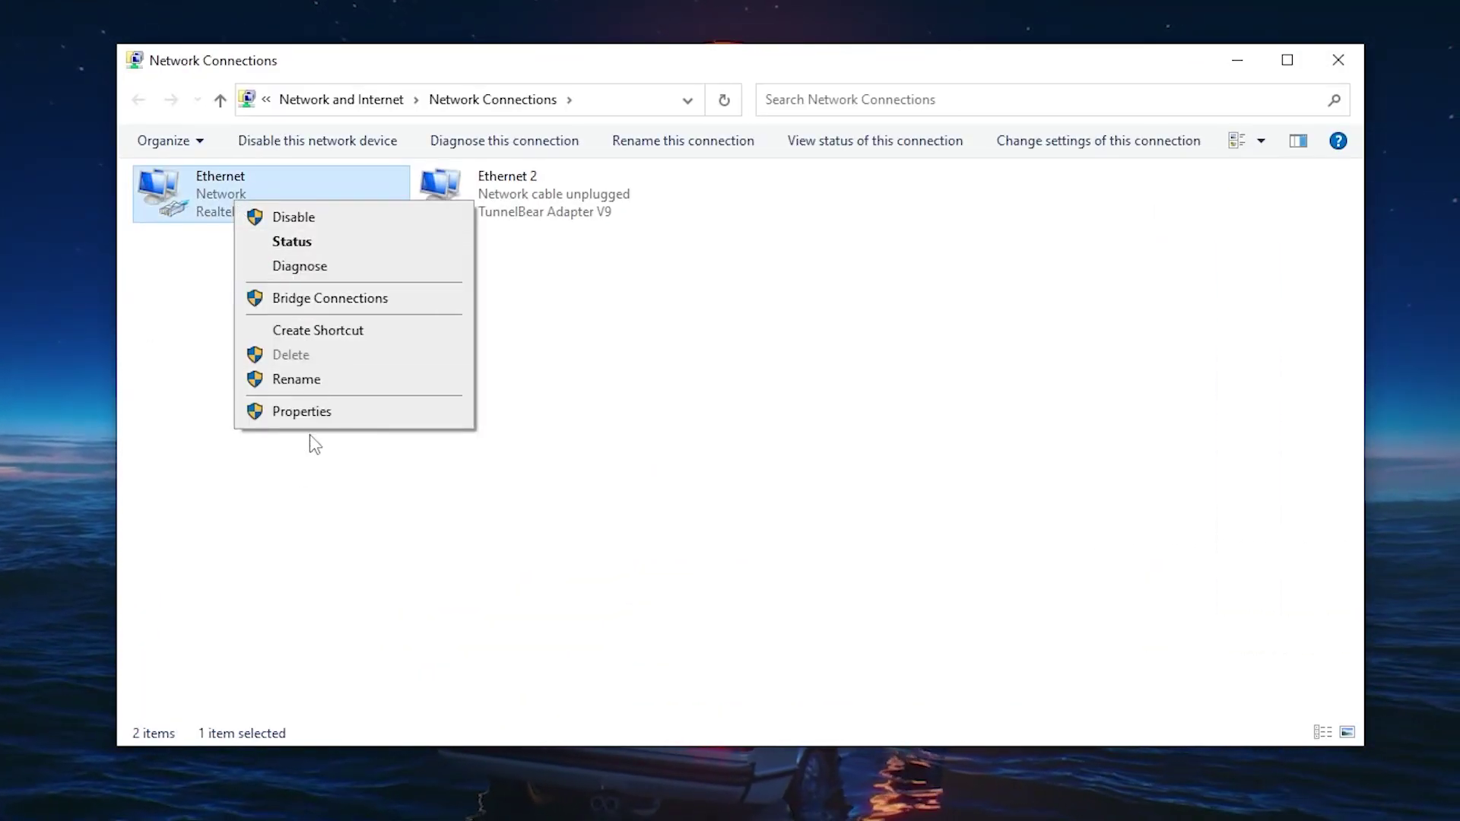
{"action": "left_click", "coordinate": [292, 417]}
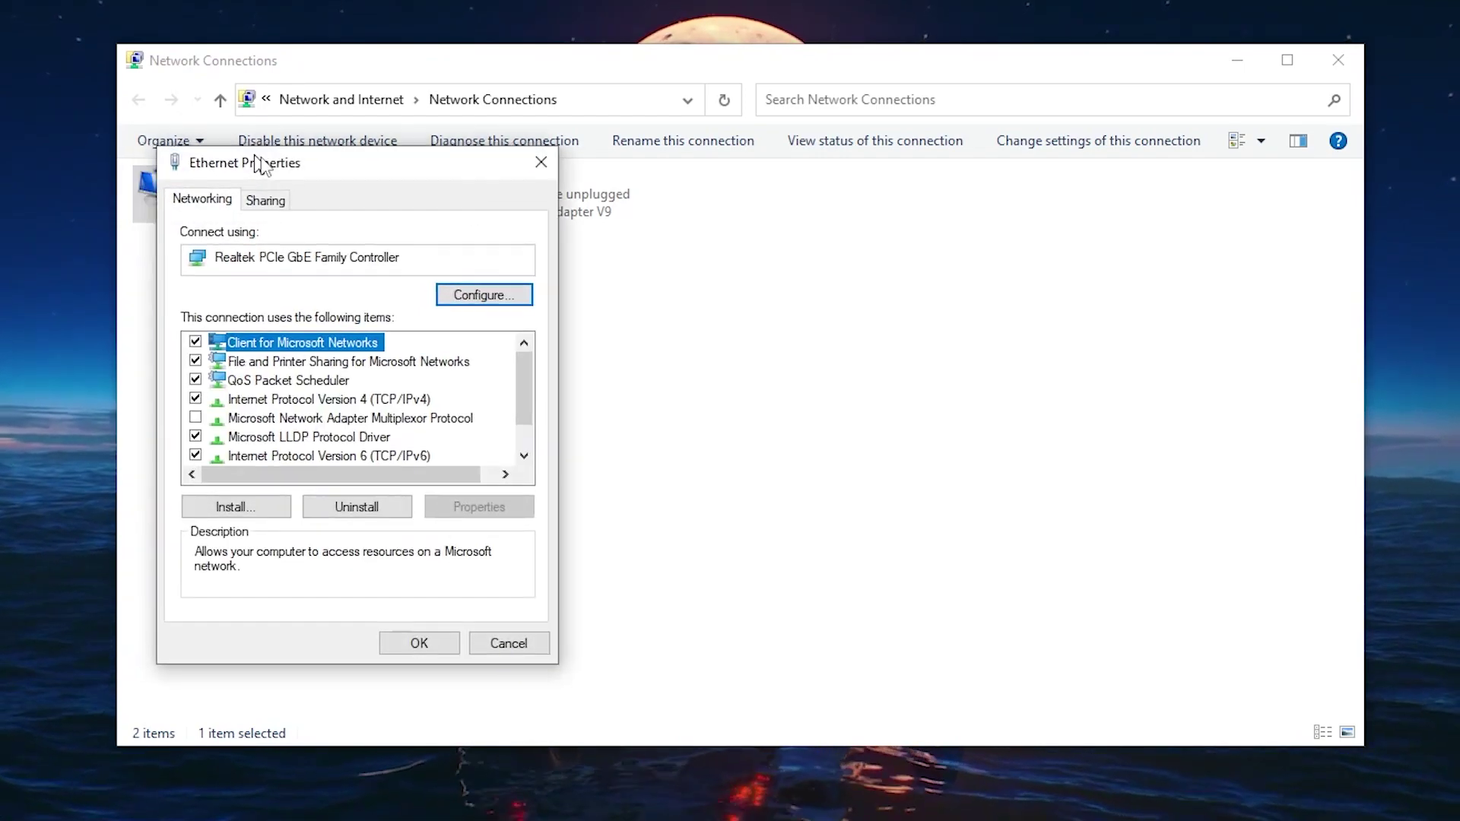
{"action": "left_click_drag", "start_coordinate": [243, 160], "coordinate": [525, 167]}
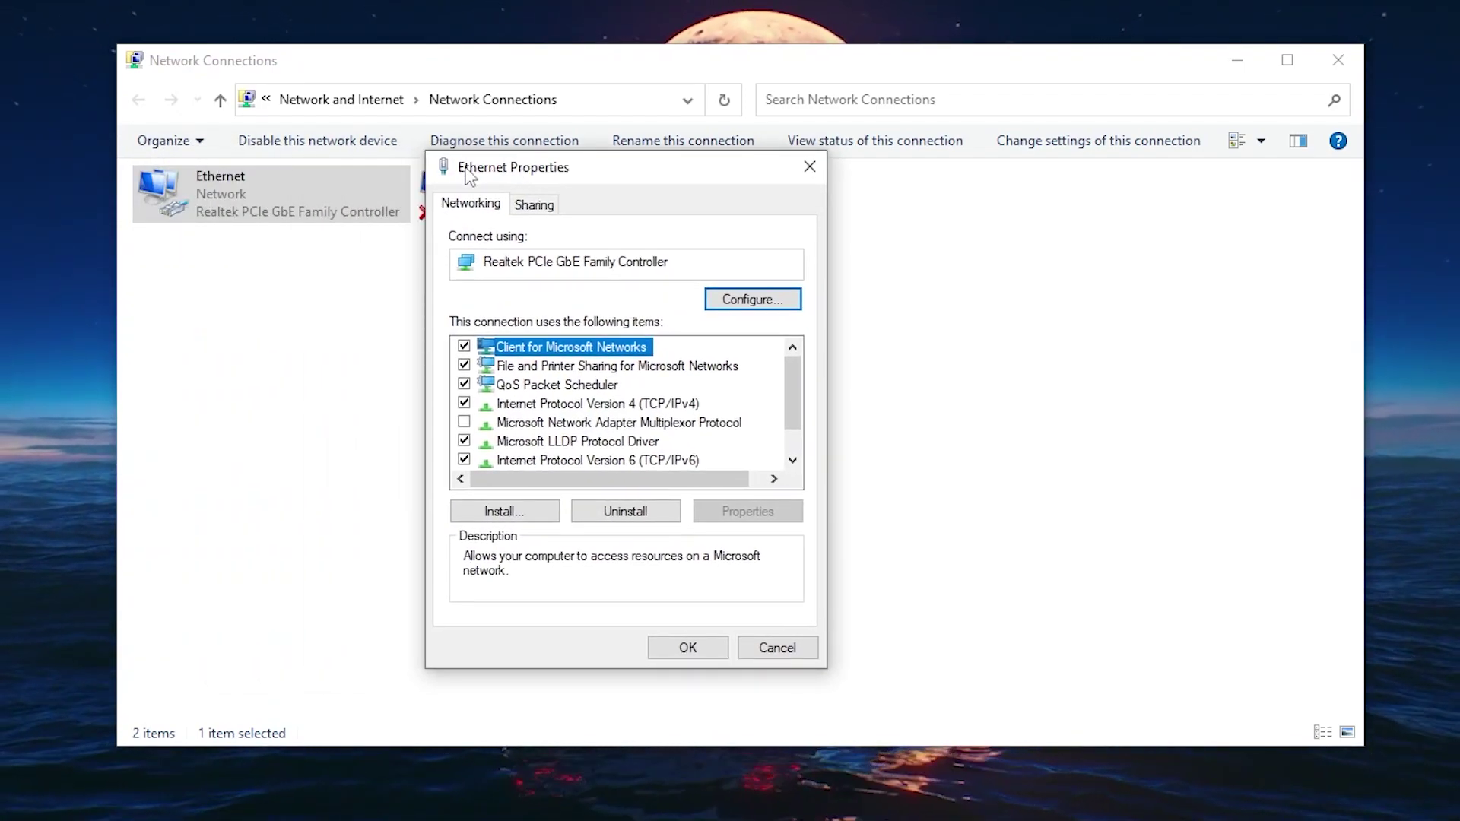
Open the Realtek PCIe GbE controller's configuration and browse its Details, Events, Power Management and Advanced tabs
{"action": "left_click", "coordinate": [780, 303]}
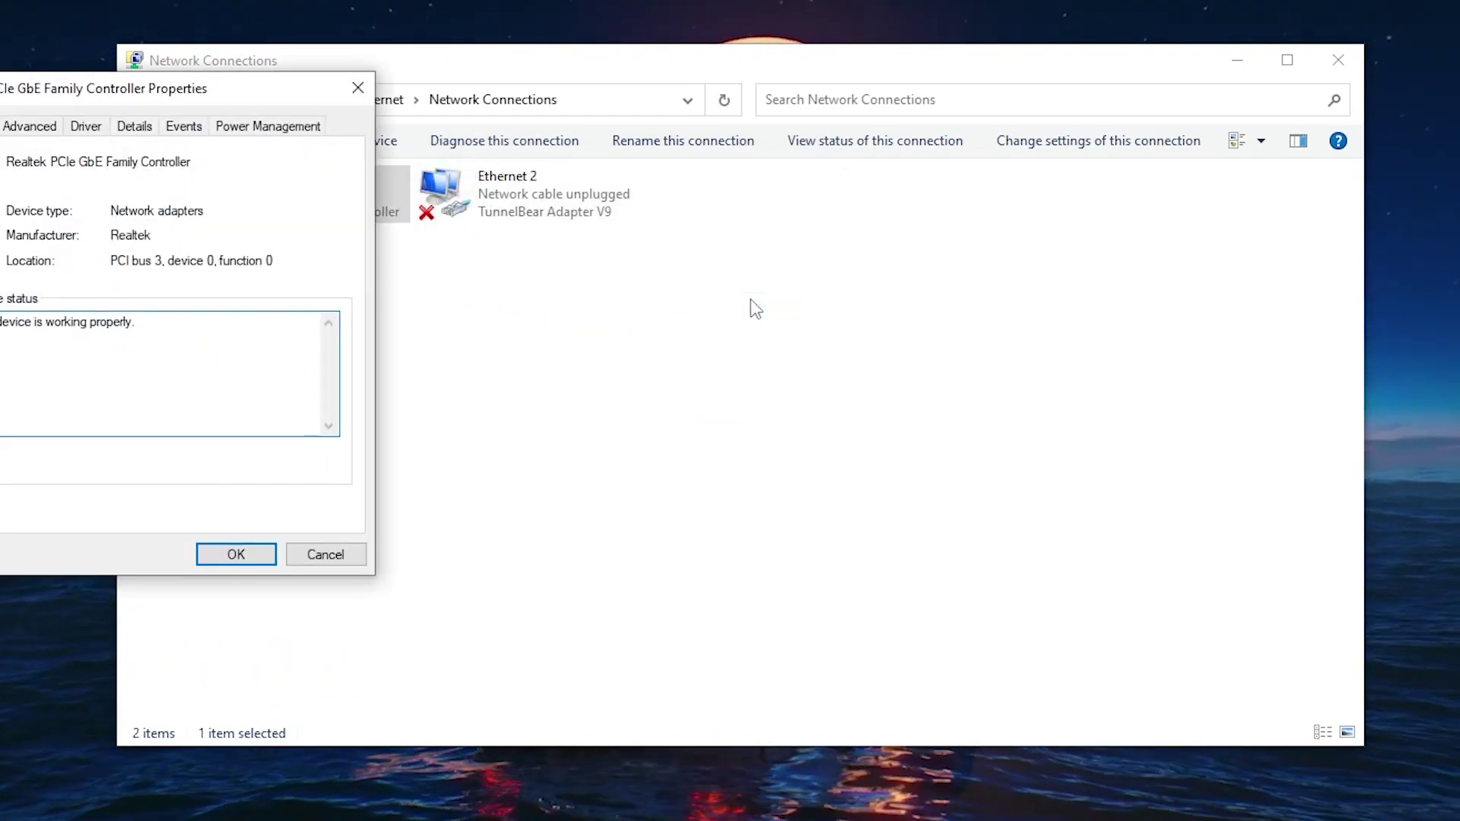
{"action": "left_click_drag", "start_coordinate": [154, 93], "coordinate": [537, 117]}
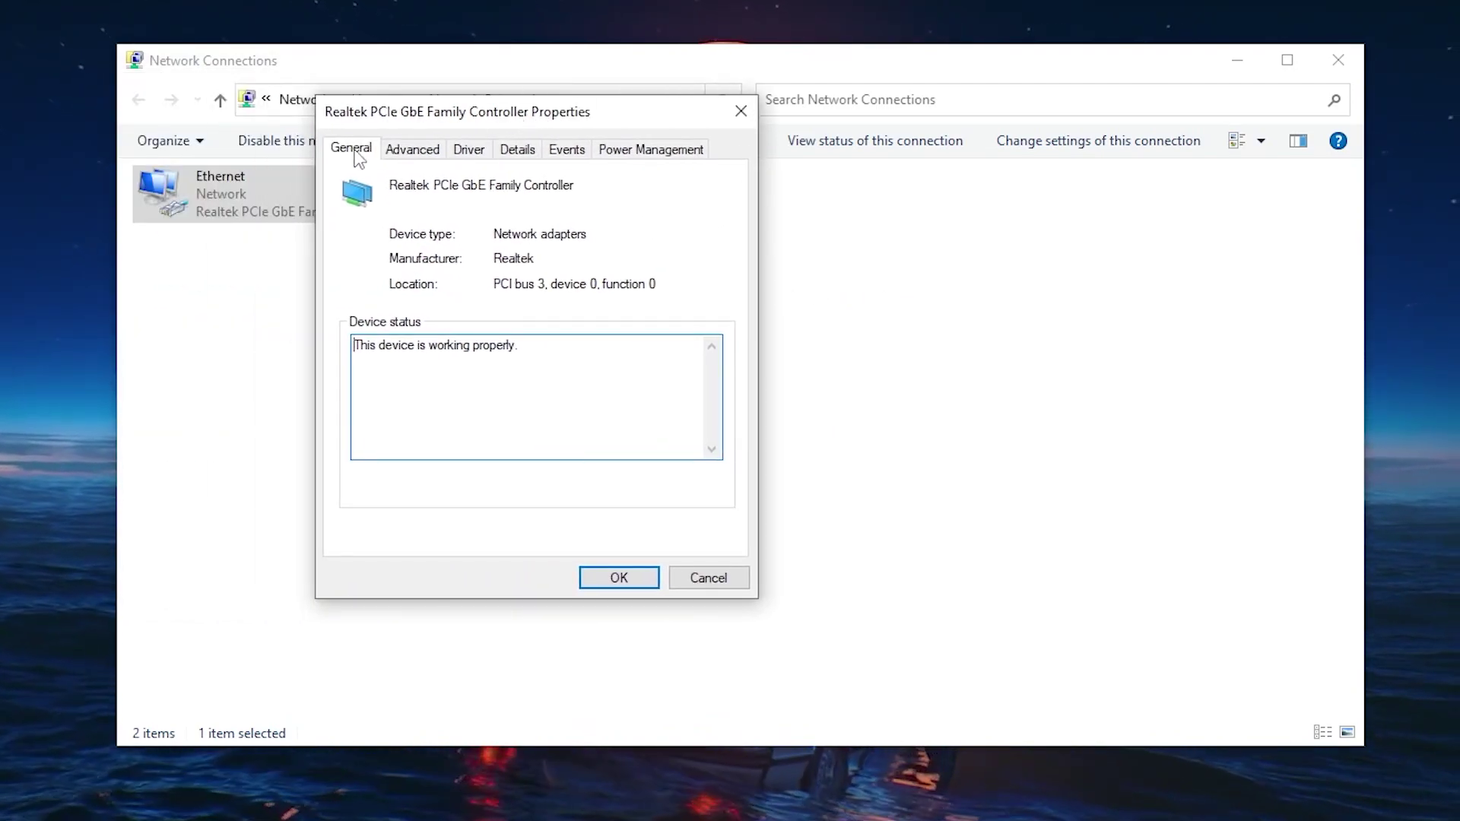
{"action": "left_click", "coordinate": [519, 149]}
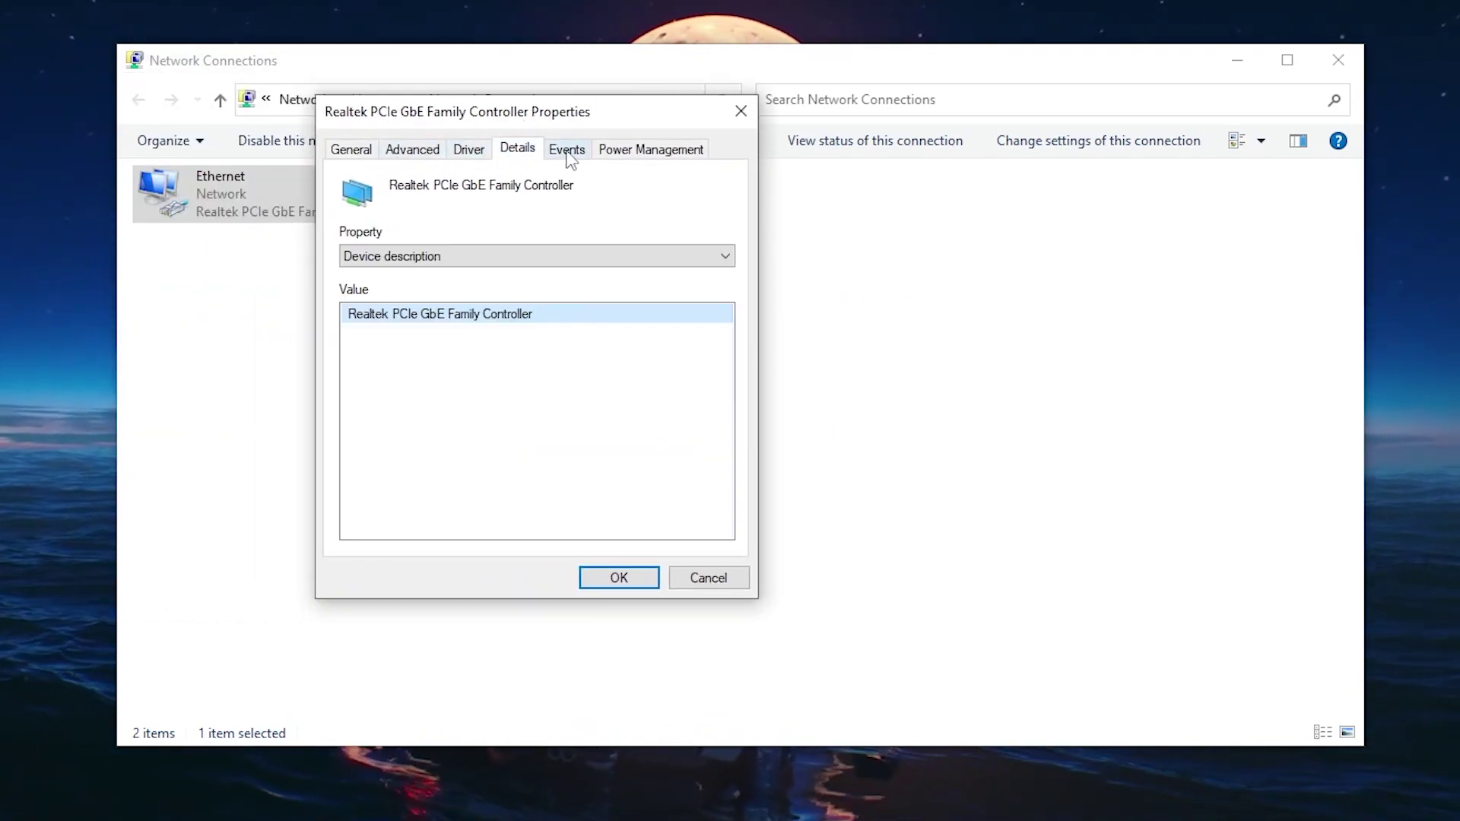
{"action": "left_click", "coordinate": [567, 151]}
{"action": "left_click", "coordinate": [654, 157]}
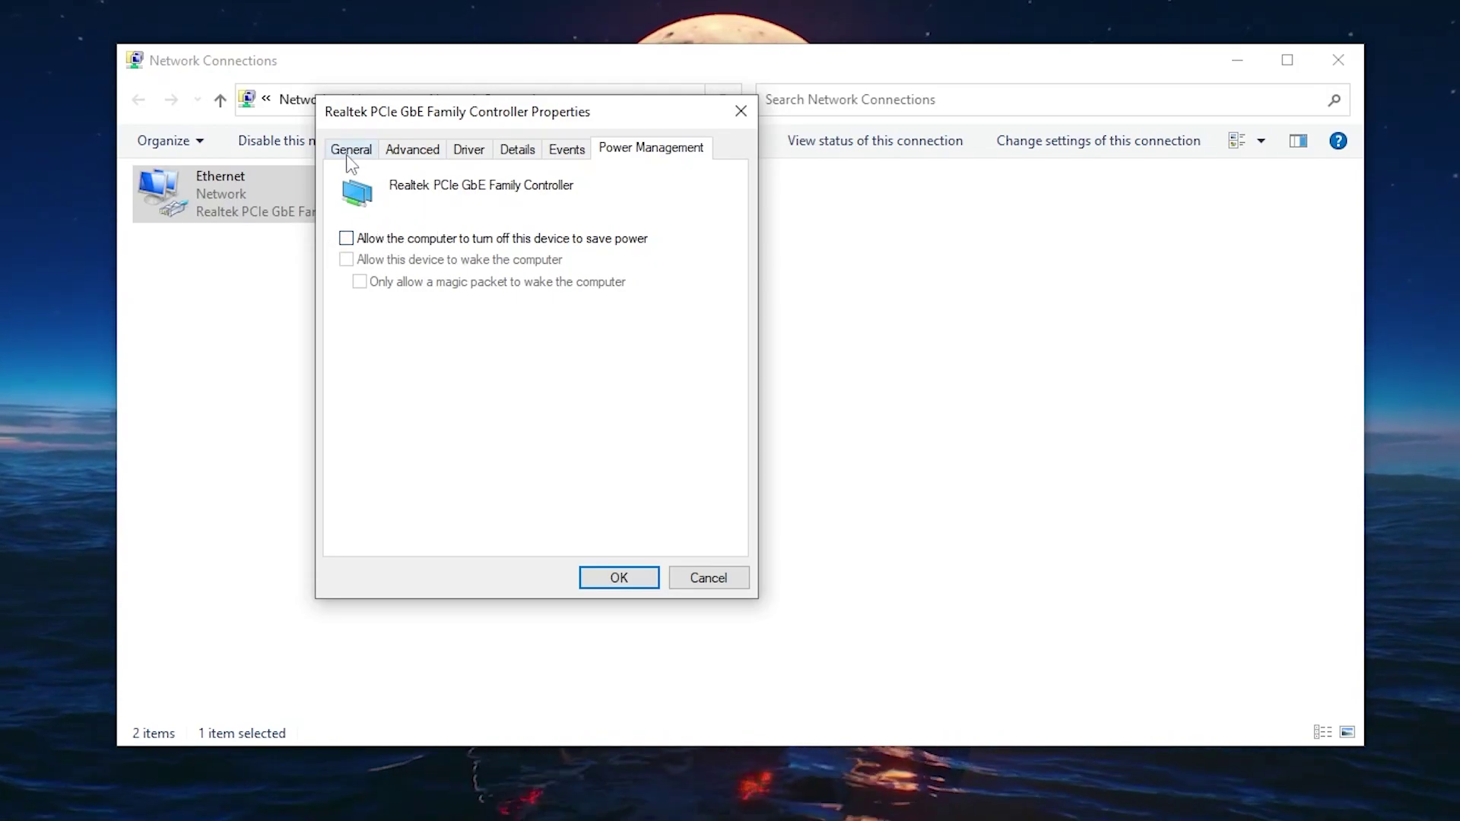
{"action": "left_click", "coordinate": [411, 150]}
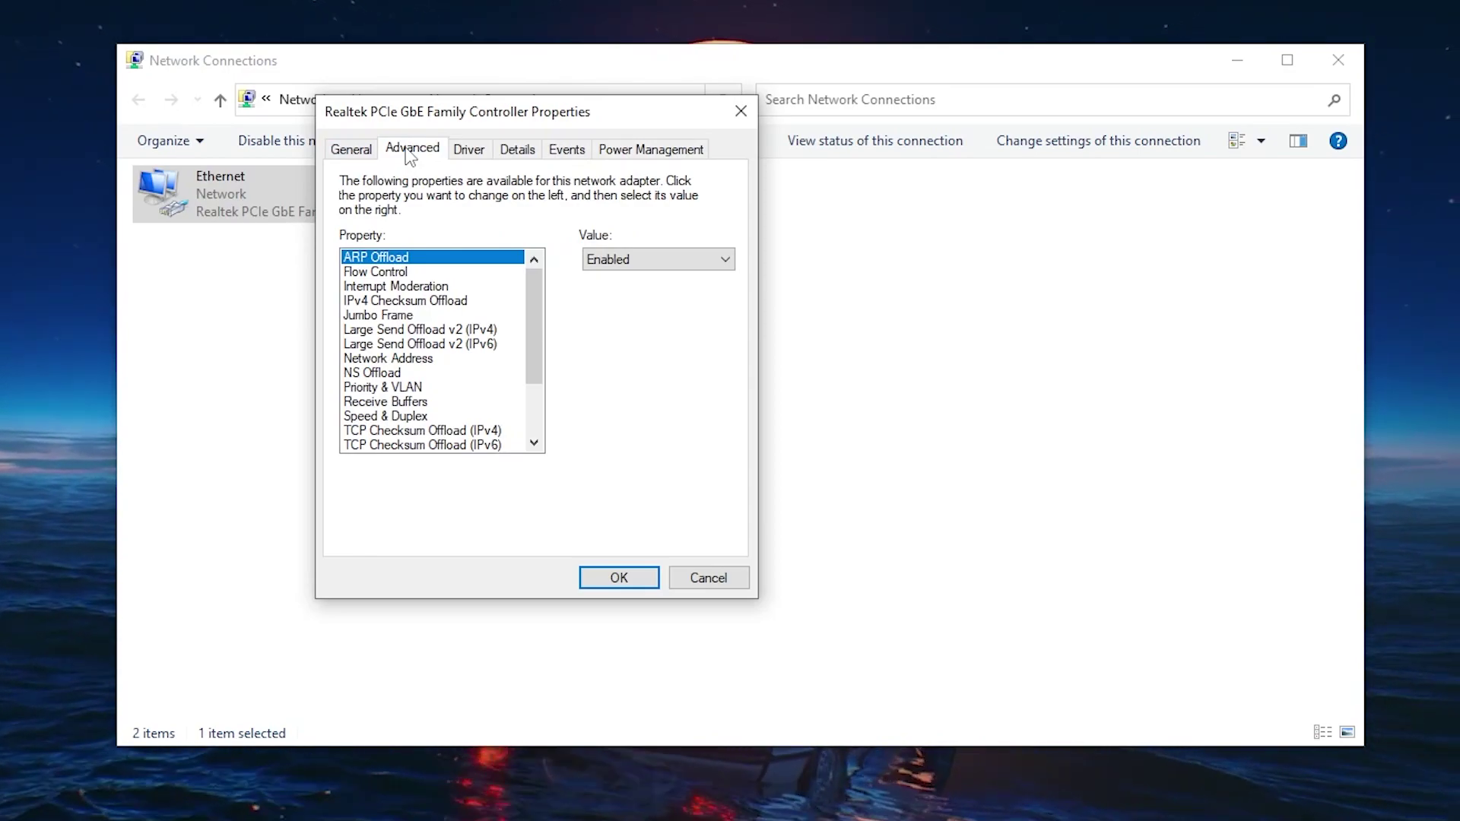
Keep Speed & Duplex at Auto Negotiation and set Interrupt Moderation to Disabled
{"action": "left_click", "coordinate": [368, 420]}
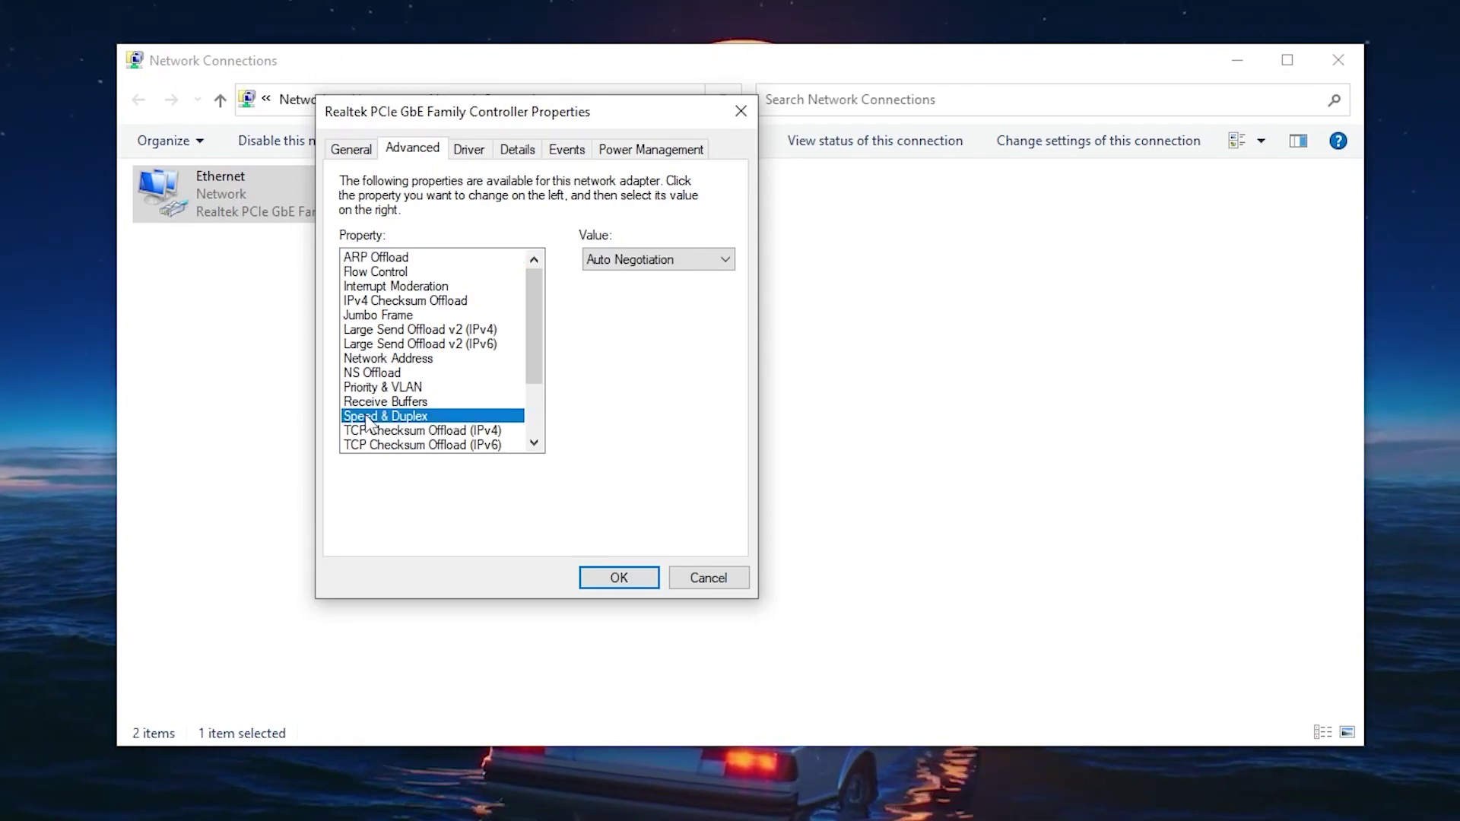
{"action": "left_click", "coordinate": [628, 259]}
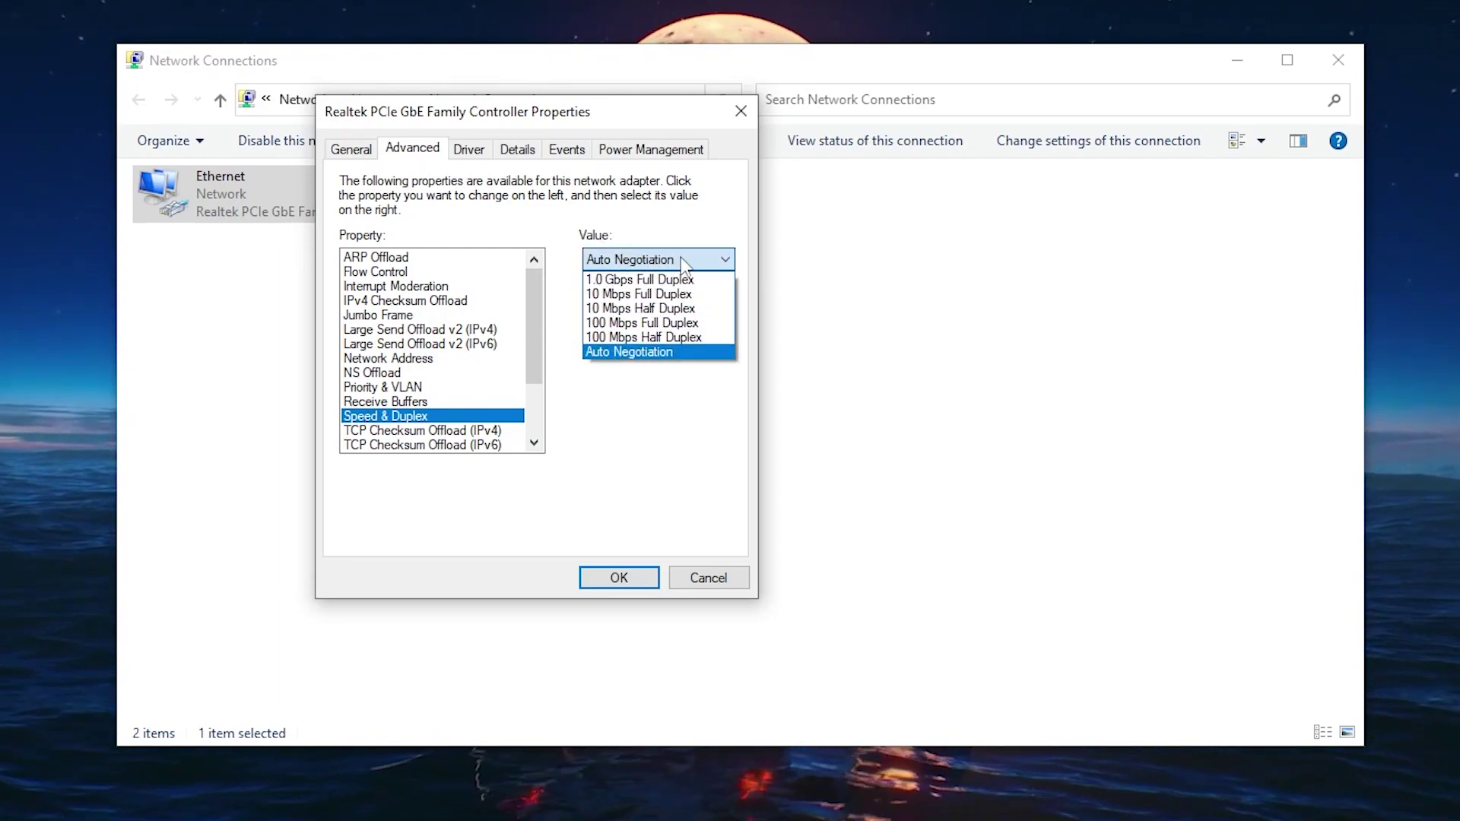
{"action": "left_click", "coordinate": [629, 355]}
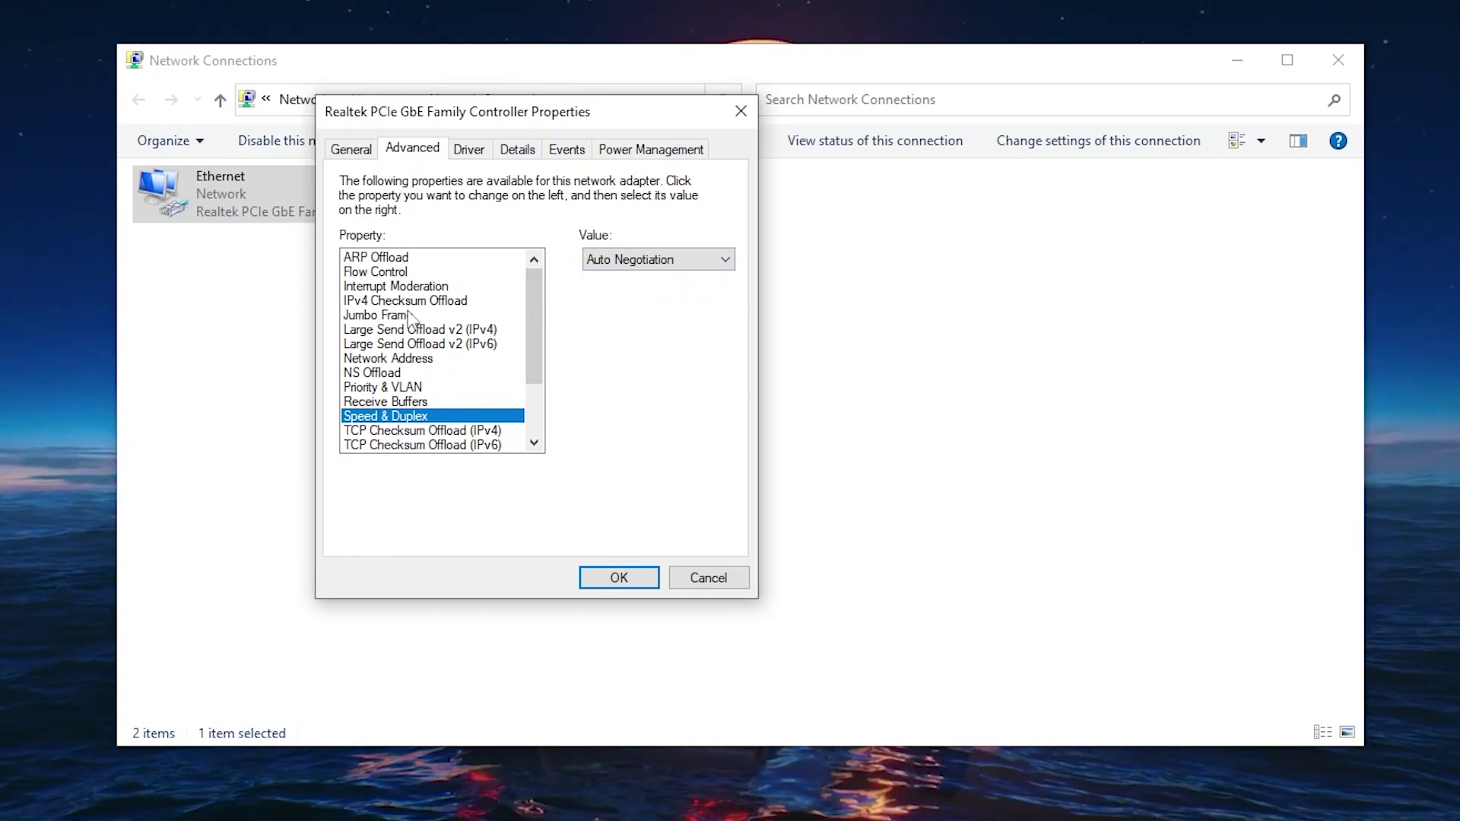
{"action": "left_click", "coordinate": [404, 287]}
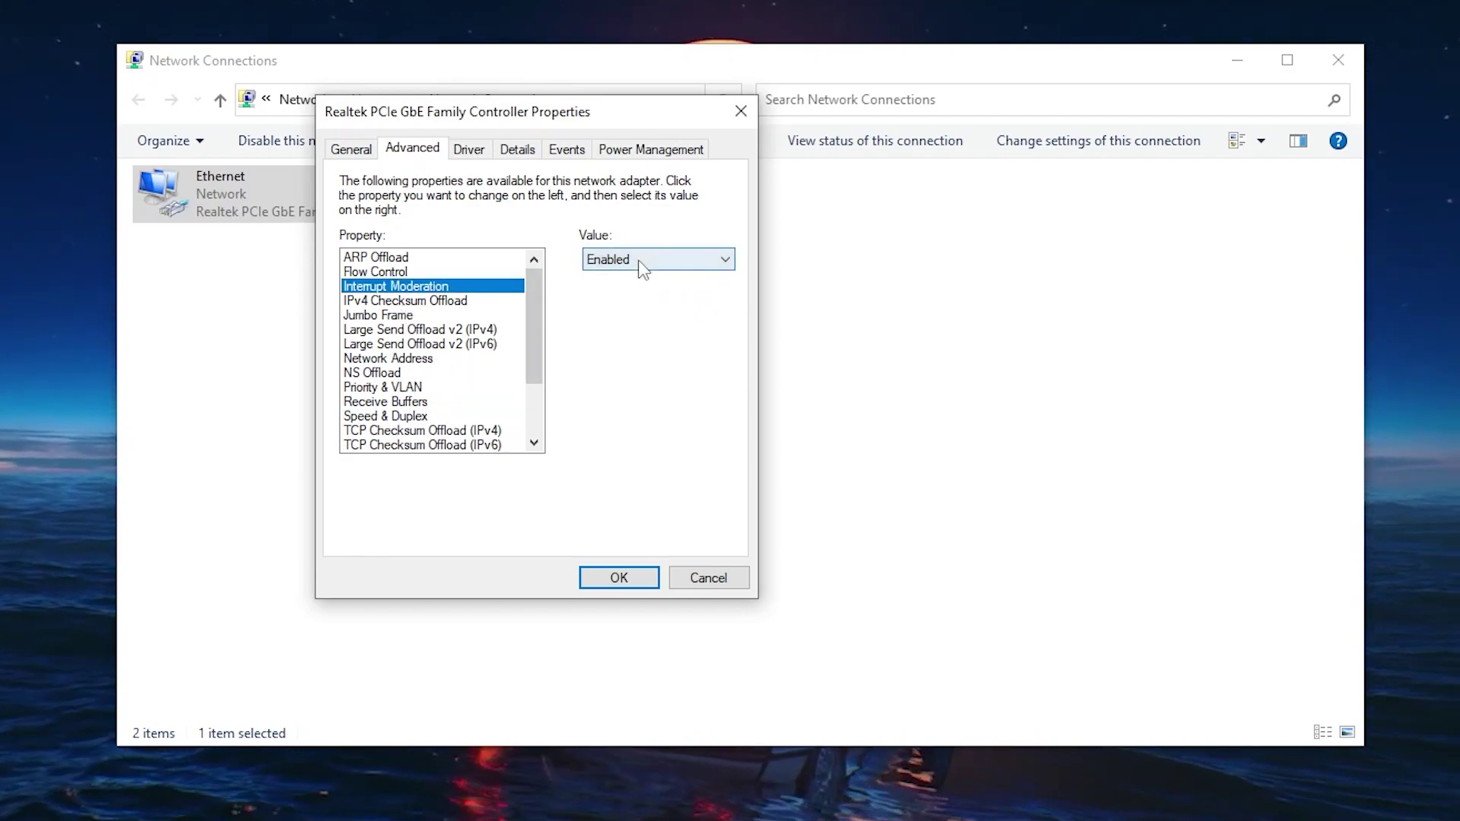
{"action": "left_click", "coordinate": [641, 261]}
{"action": "left_click", "coordinate": [631, 279]}
Set Flow Control to Disabled and confirm the adapter settings with OK
{"action": "scroll", "coordinate": [488, 346], "scroll_direction": "down", "scroll_amount": 1}
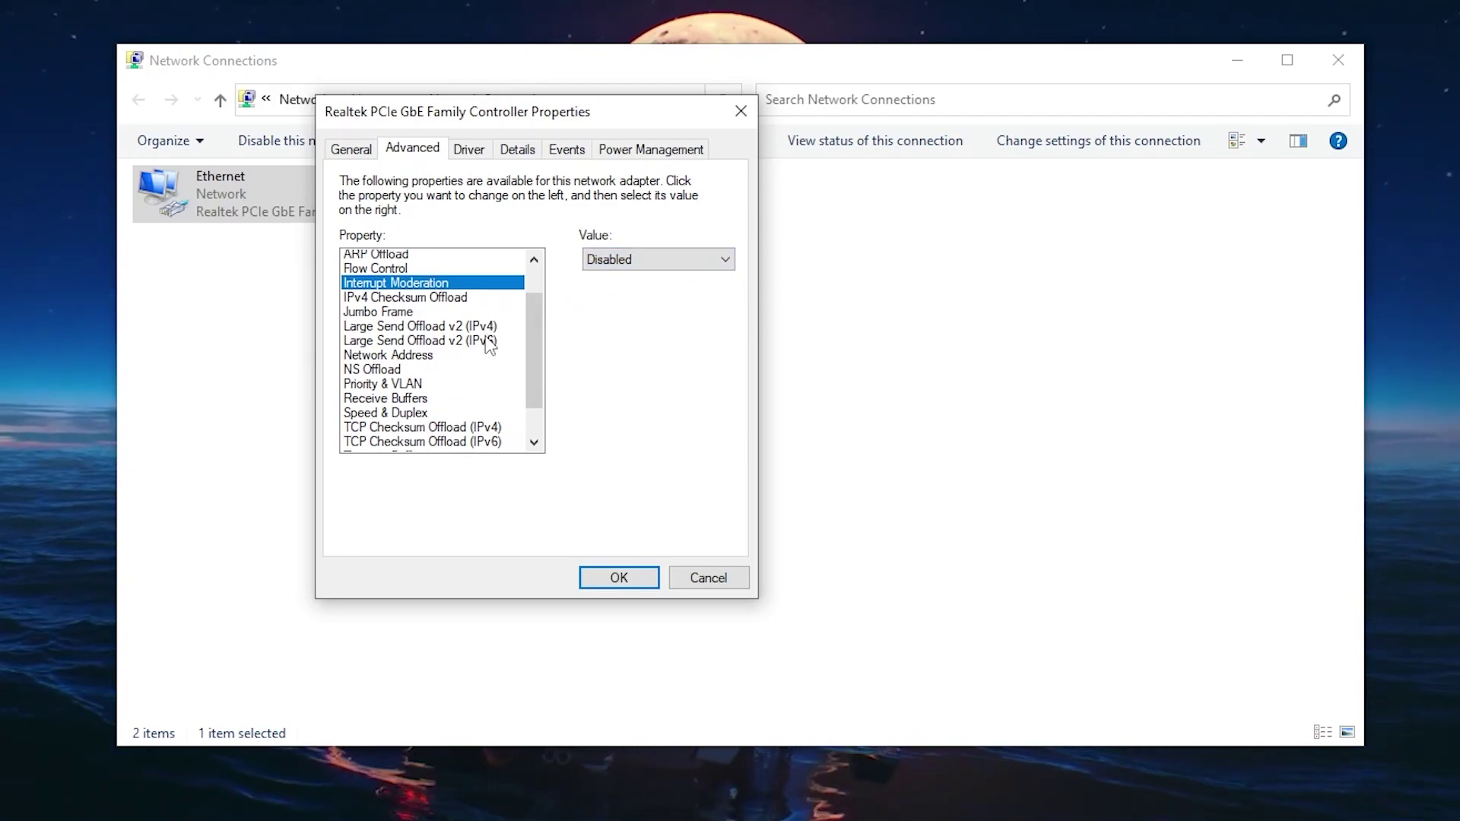
{"action": "scroll", "coordinate": [488, 346], "scroll_direction": "down", "scroll_amount": 1}
{"action": "scroll", "coordinate": [445, 403], "scroll_direction": "up", "scroll_amount": 1}
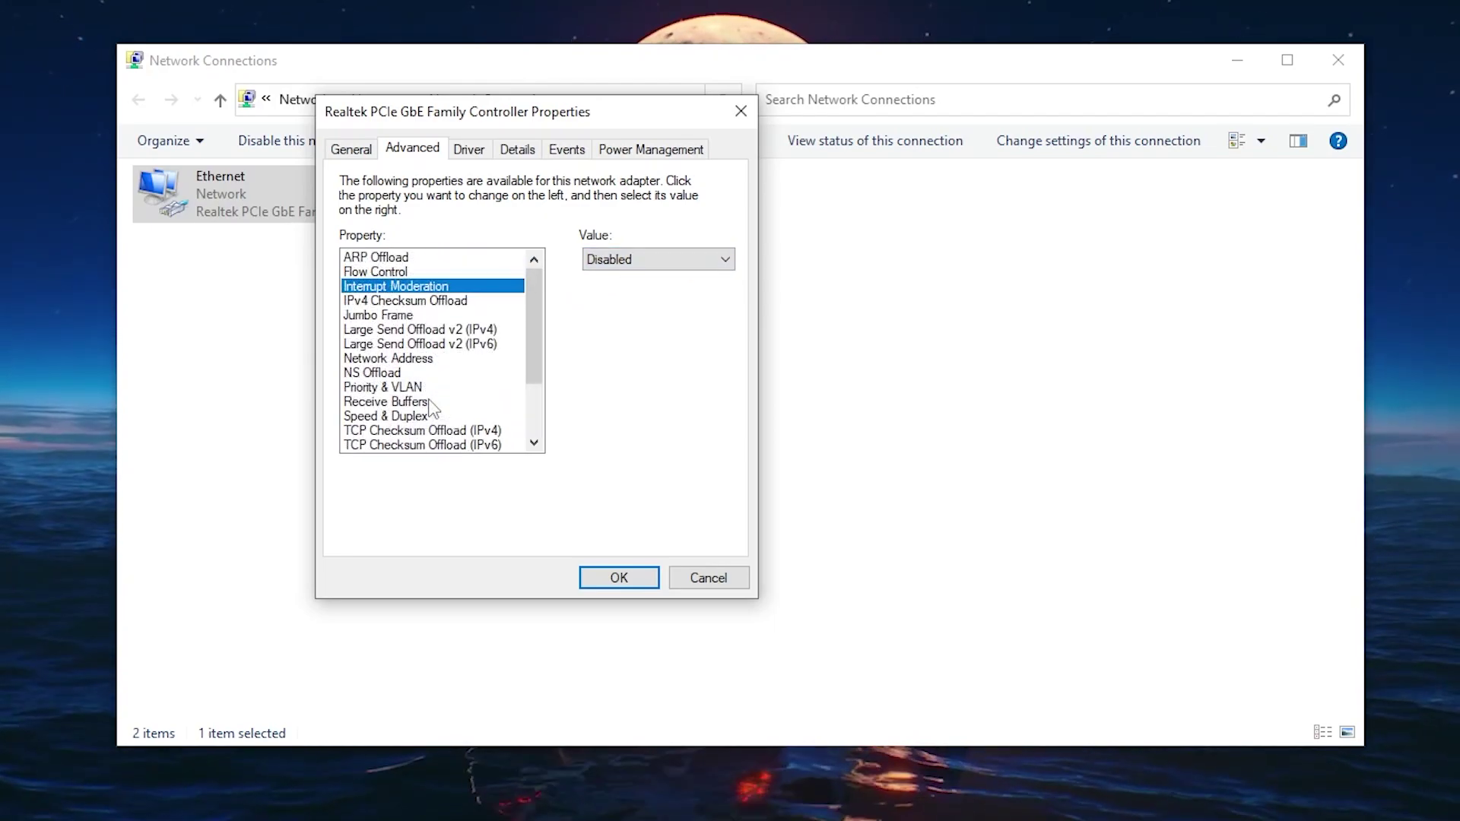
{"action": "left_click", "coordinate": [380, 272]}
{"action": "left_click", "coordinate": [609, 260]}
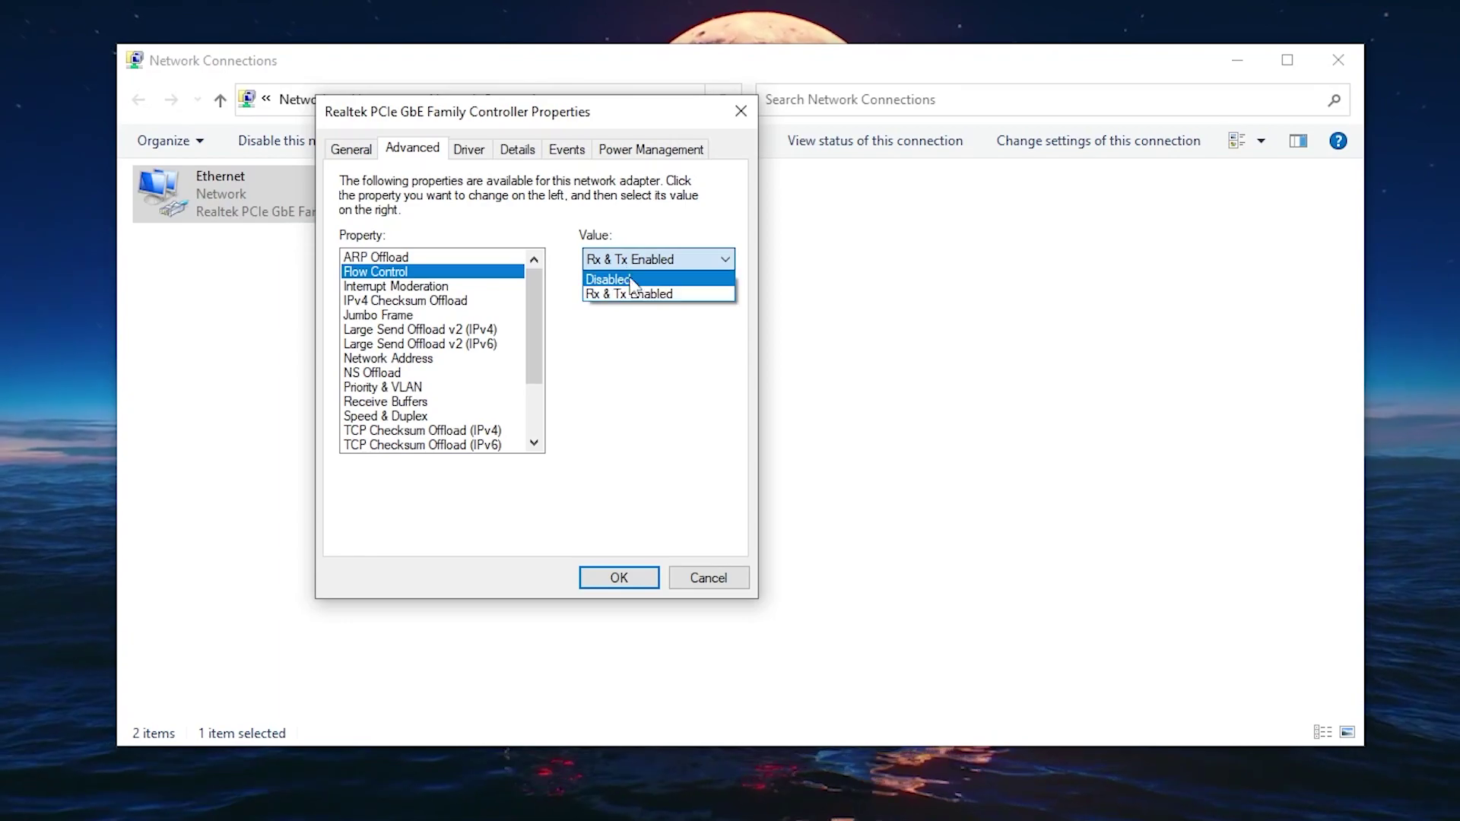
{"action": "left_click", "coordinate": [633, 278]}
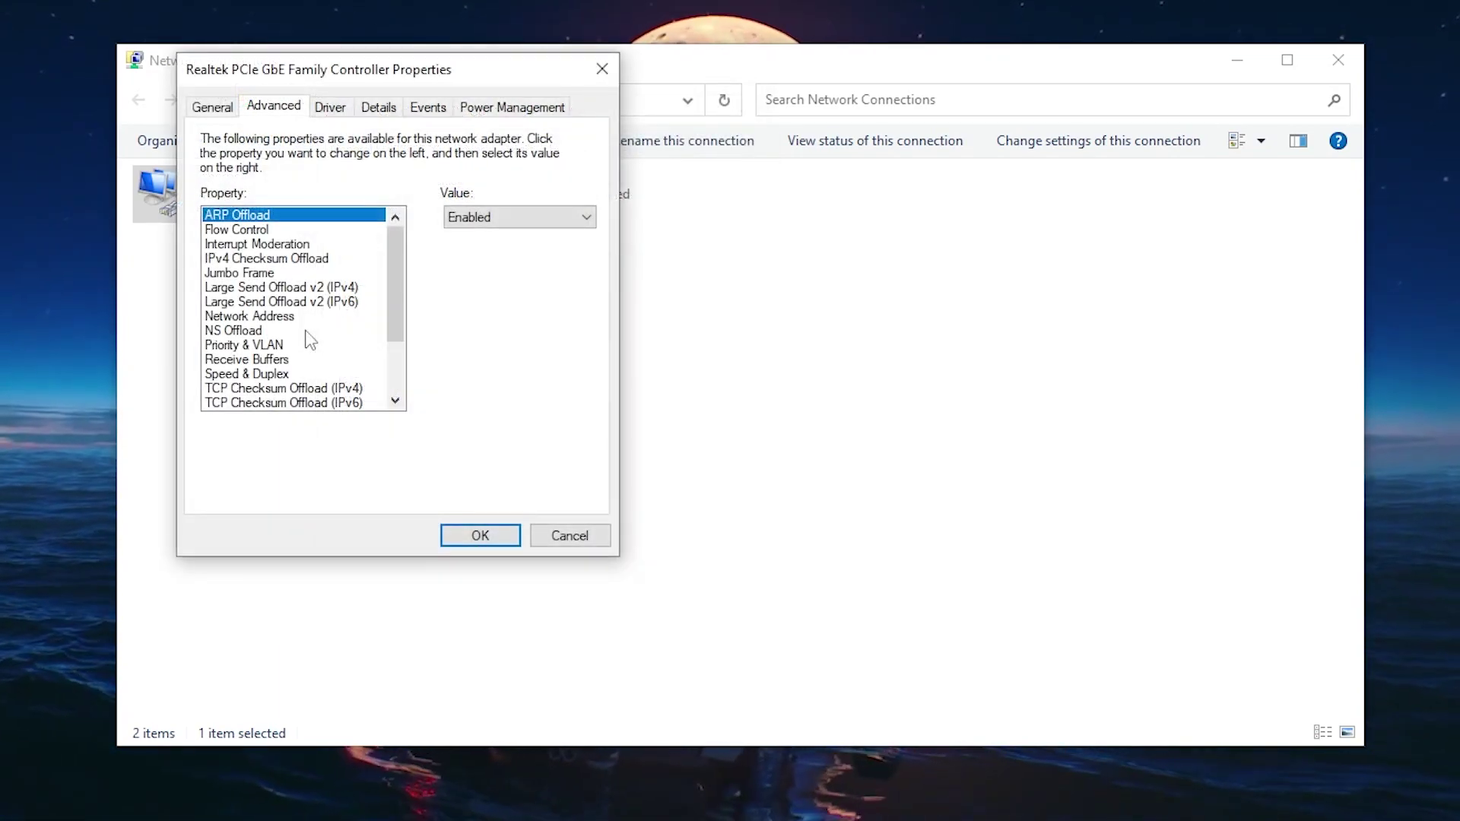
{"action": "left_click", "coordinate": [486, 537]}
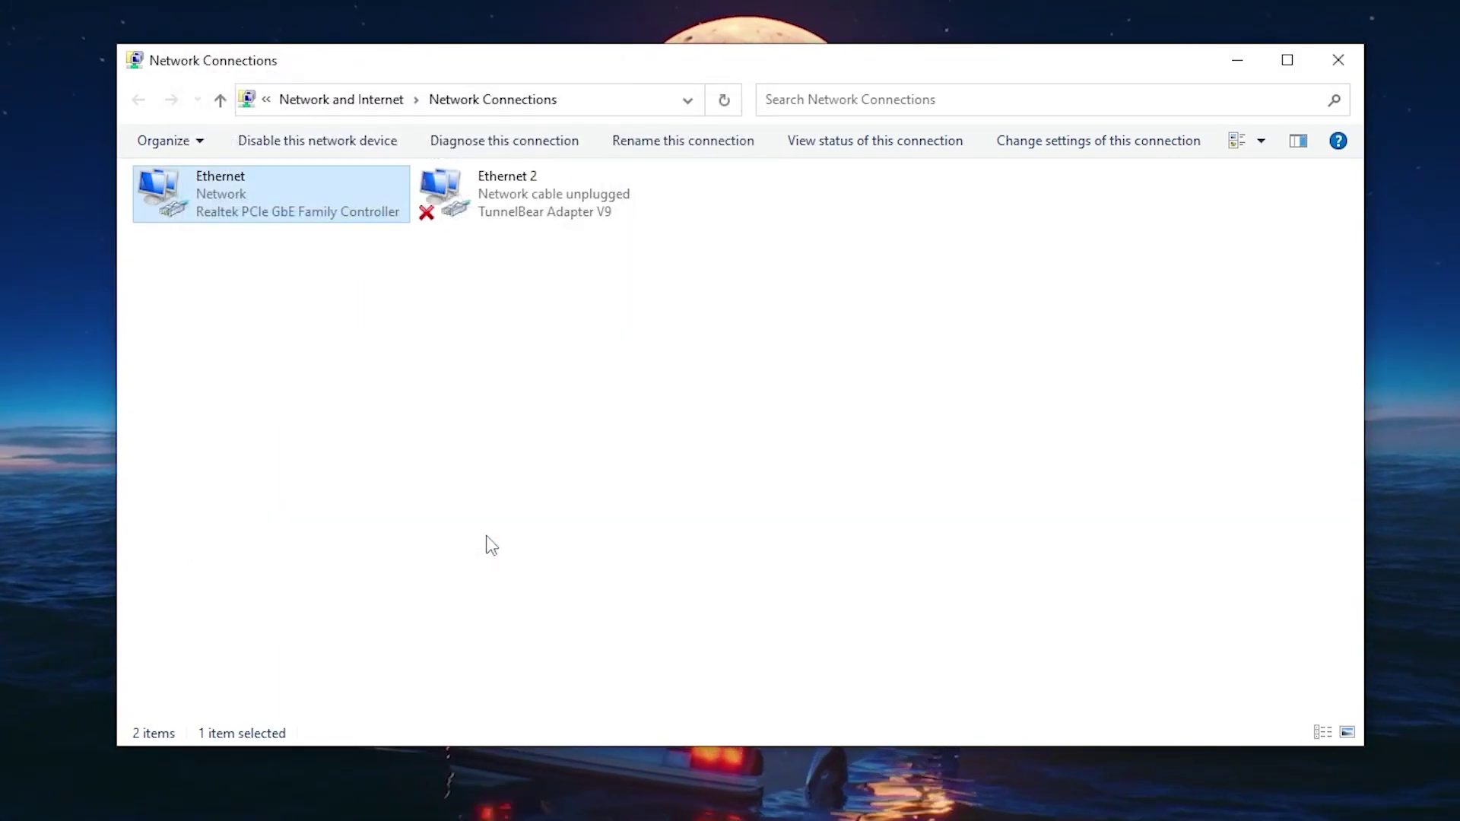
Close Network Connections and move the TCPOptimizer.exe desktop icon beside the moon
{"action": "left_click", "coordinate": [1339, 61]}
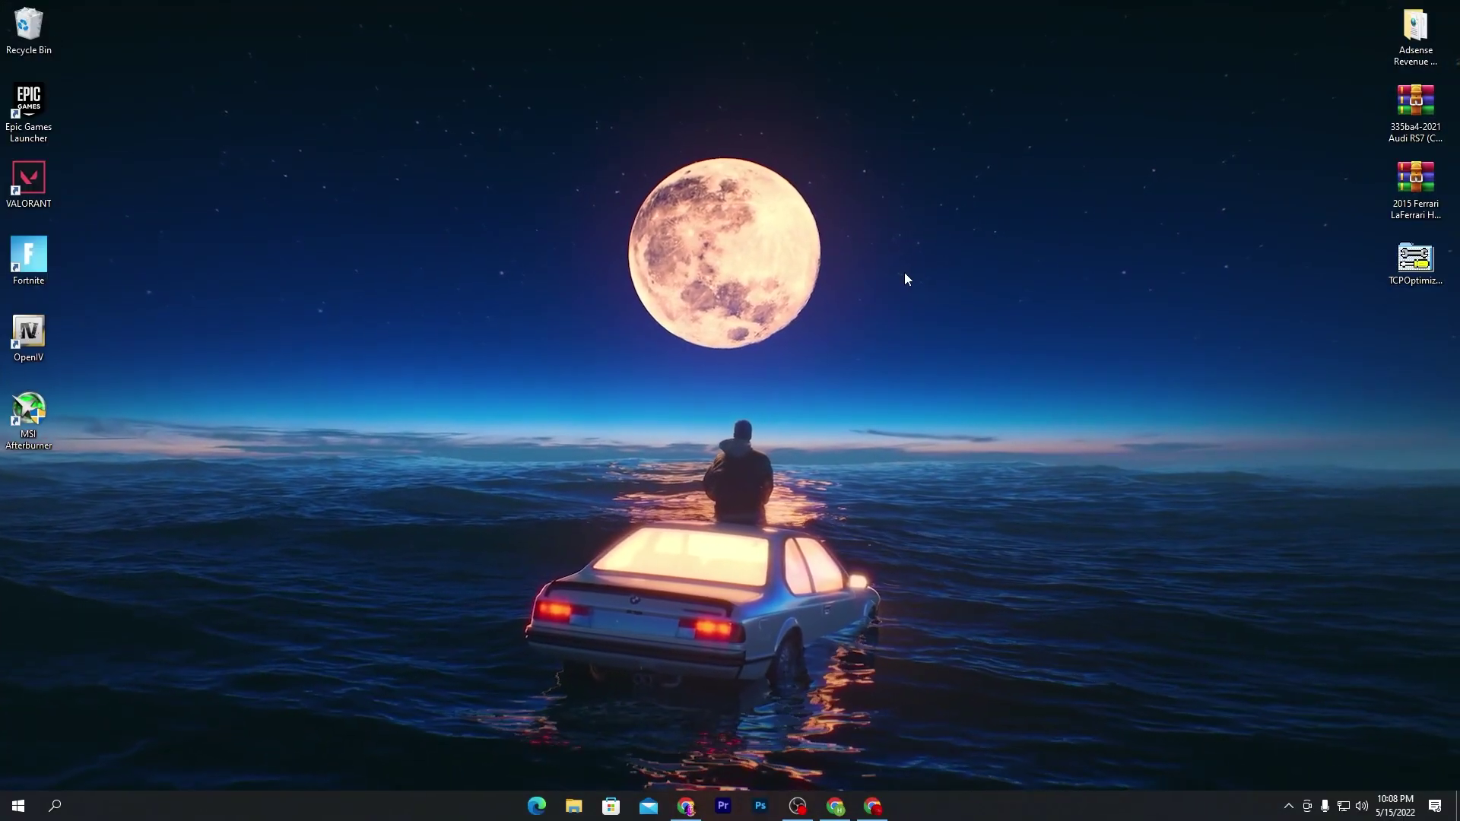
{"action": "left_click_drag", "start_coordinate": [1392, 262], "coordinate": [979, 244]}
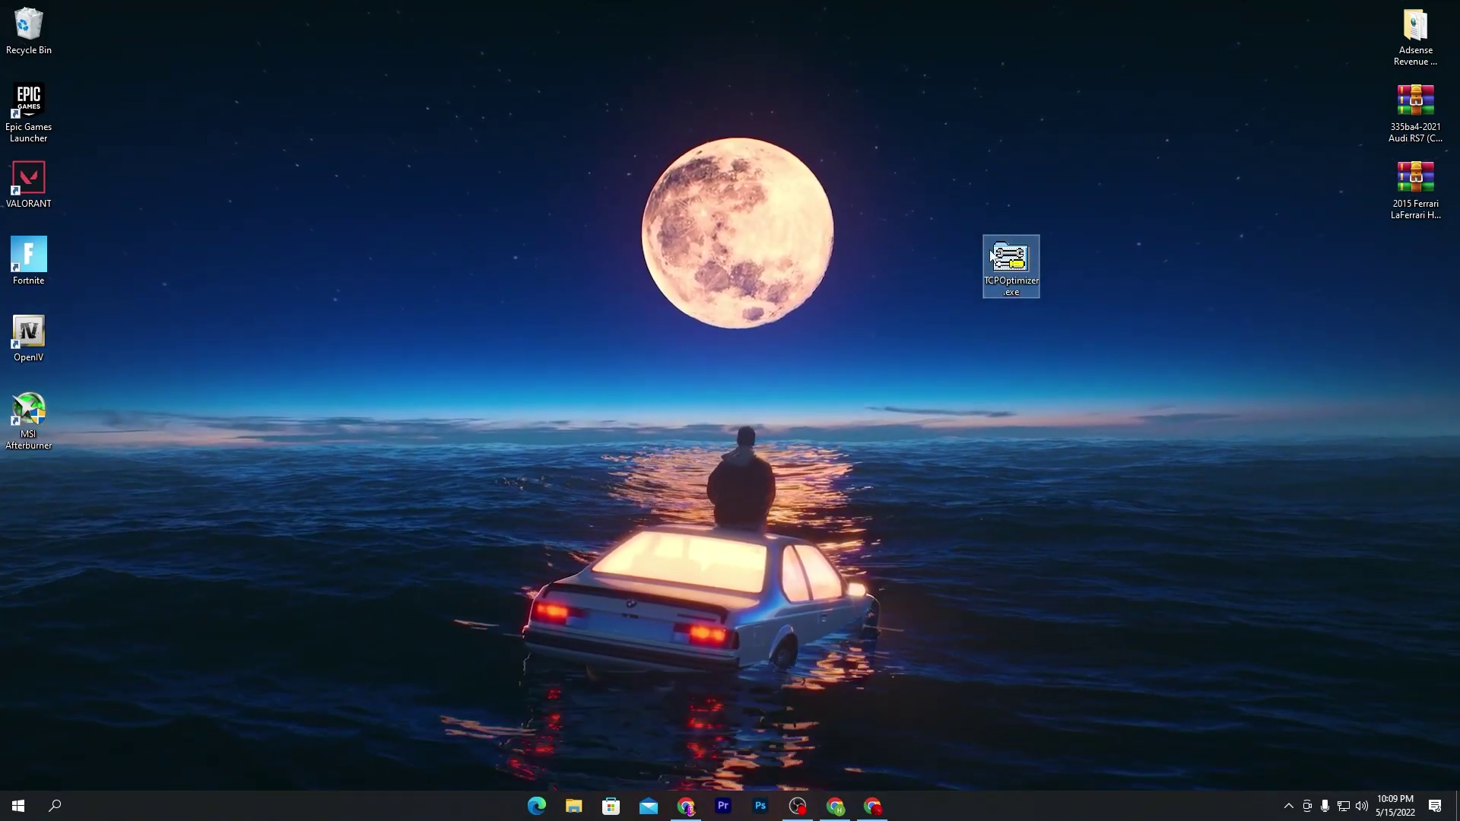
In Chrome, search the downloadgamespack blog for 'tcp'
{"action": "left_click", "coordinate": [872, 807]}
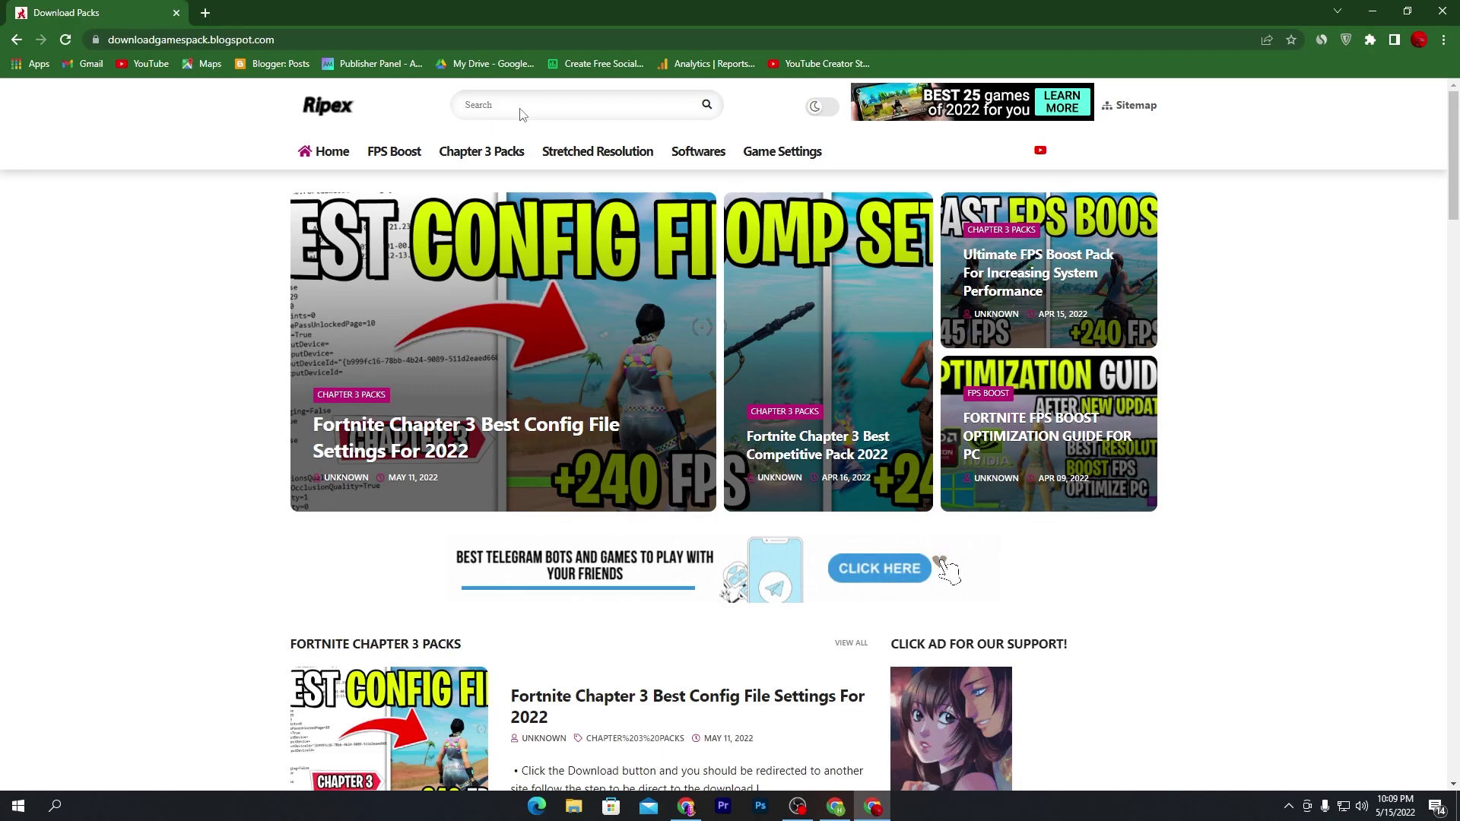
{"action": "scroll", "coordinate": [522, 114], "scroll_direction": "down", "scroll_amount": 20}
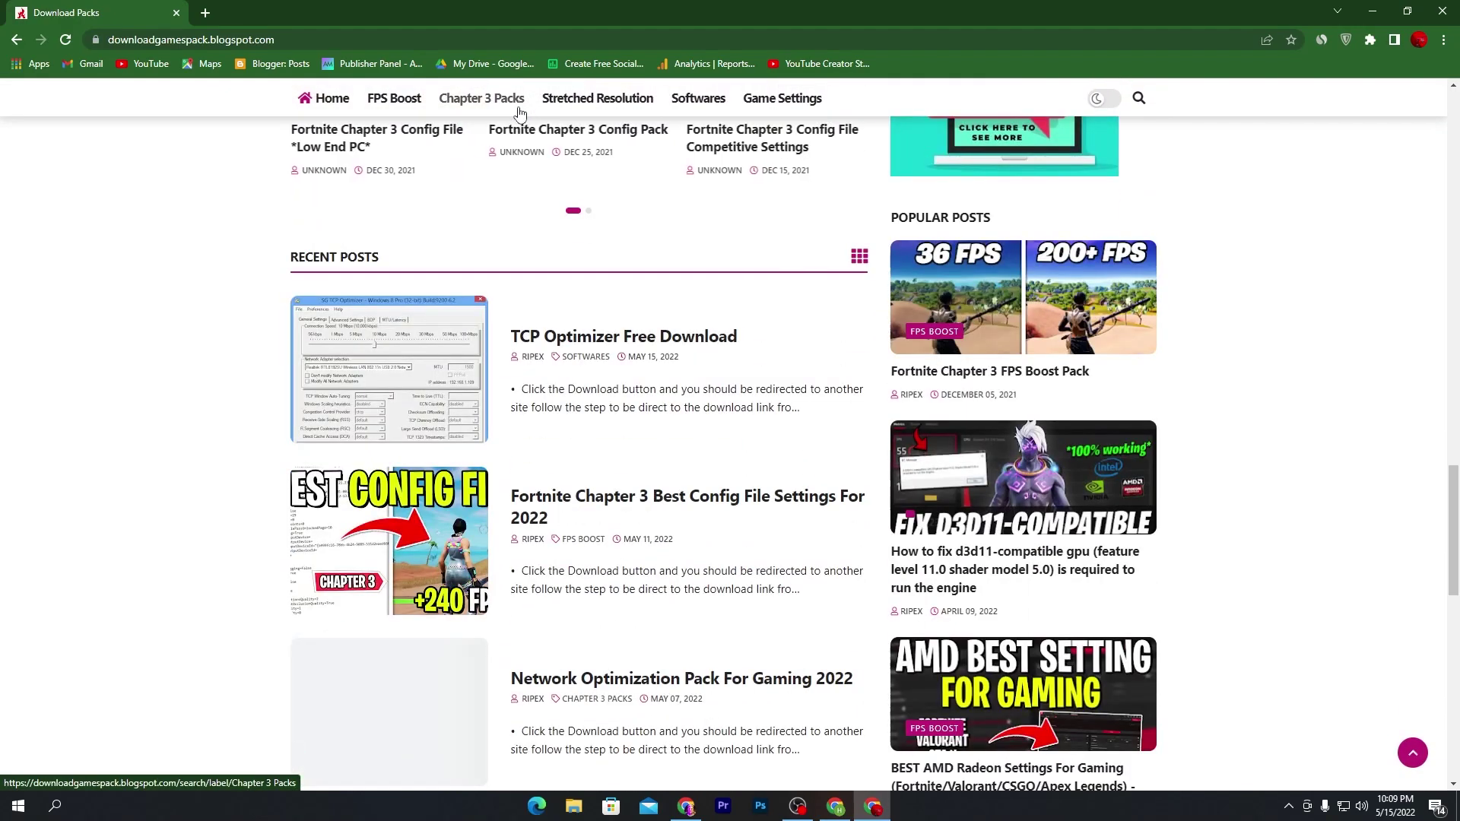
{"action": "scroll", "coordinate": [523, 121], "scroll_direction": "up", "scroll_amount": 3}
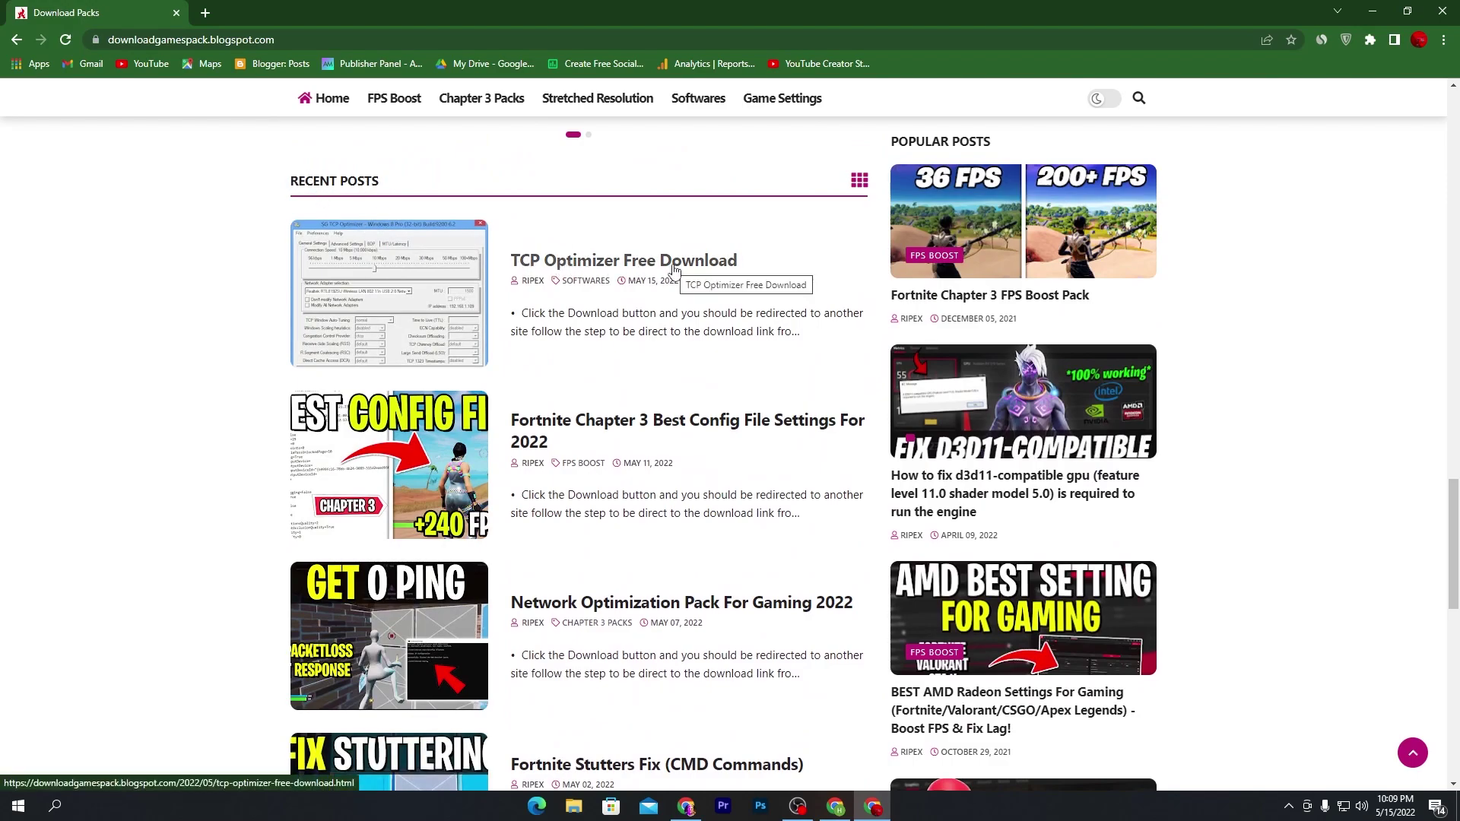
{"action": "scroll", "coordinate": [674, 270], "scroll_direction": "up", "scroll_amount": 6}
{"action": "scroll", "coordinate": [453, 510], "scroll_direction": "down", "scroll_amount": 4}
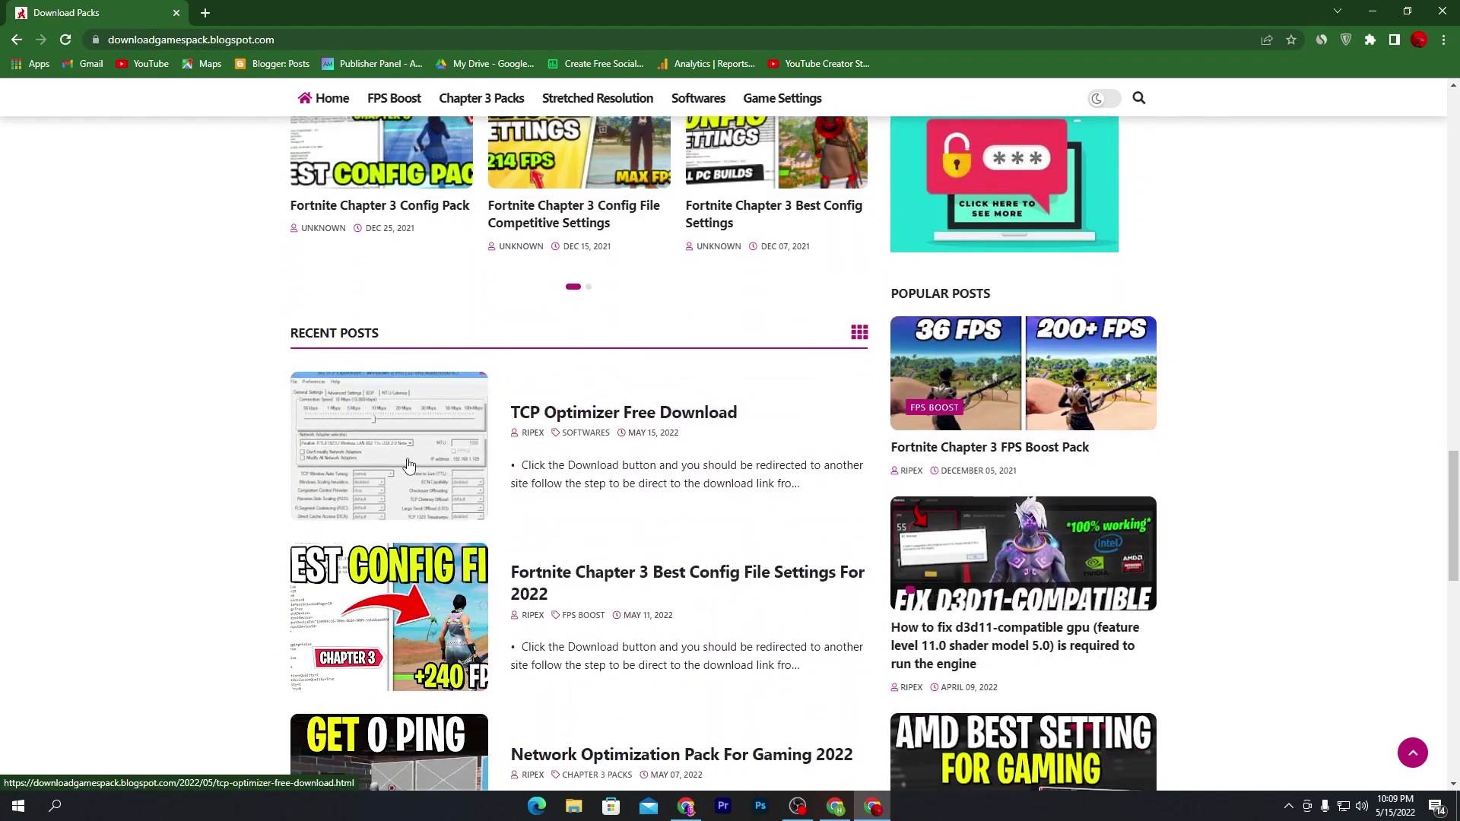
{"action": "scroll", "coordinate": [409, 465], "scroll_direction": "up", "scroll_amount": 15}
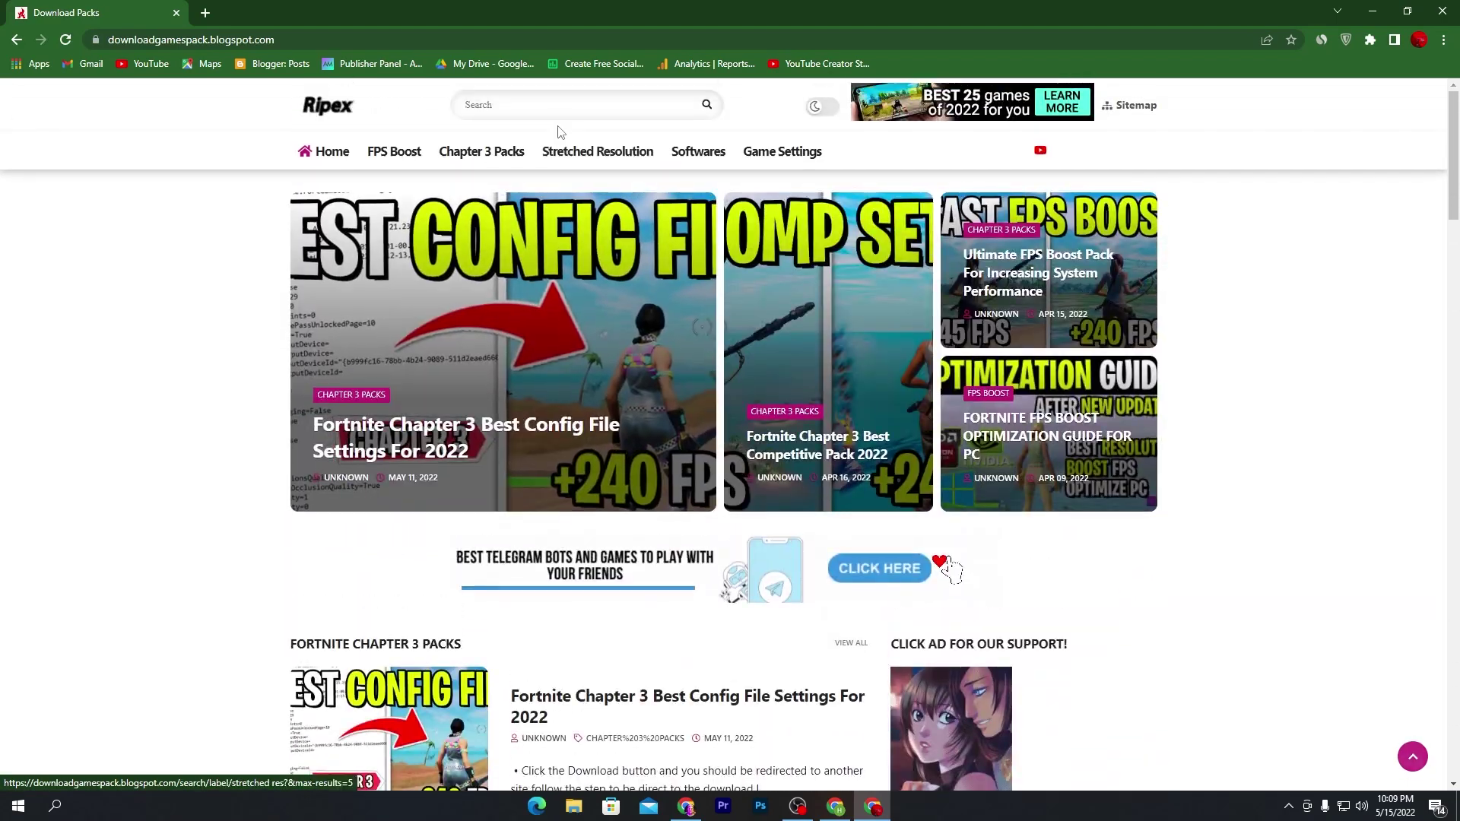
{"action": "left_click", "coordinate": [522, 109]}
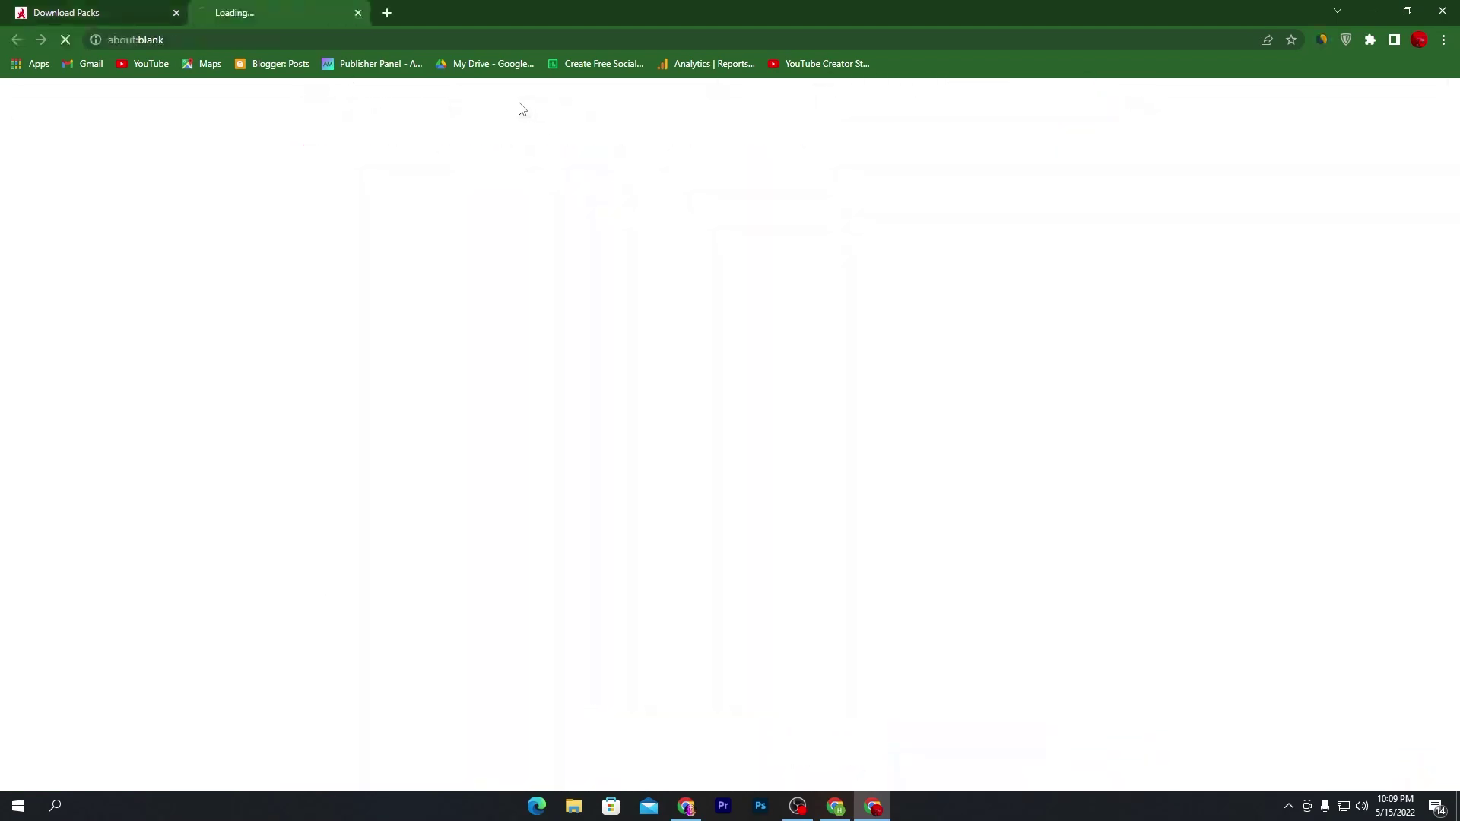
{"action": "type", "text": "tc"}
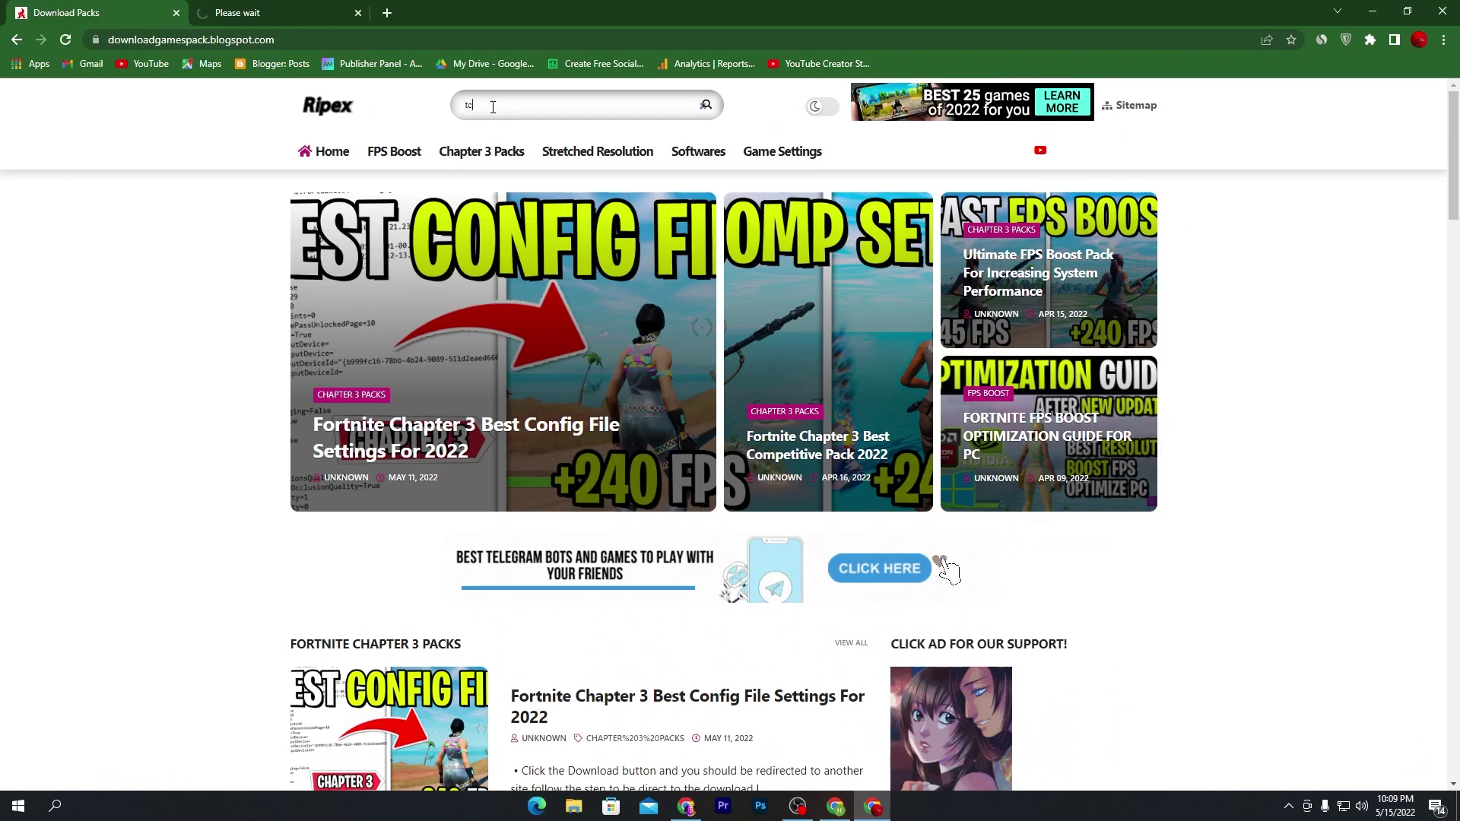
{"action": "type", "text": "p"}
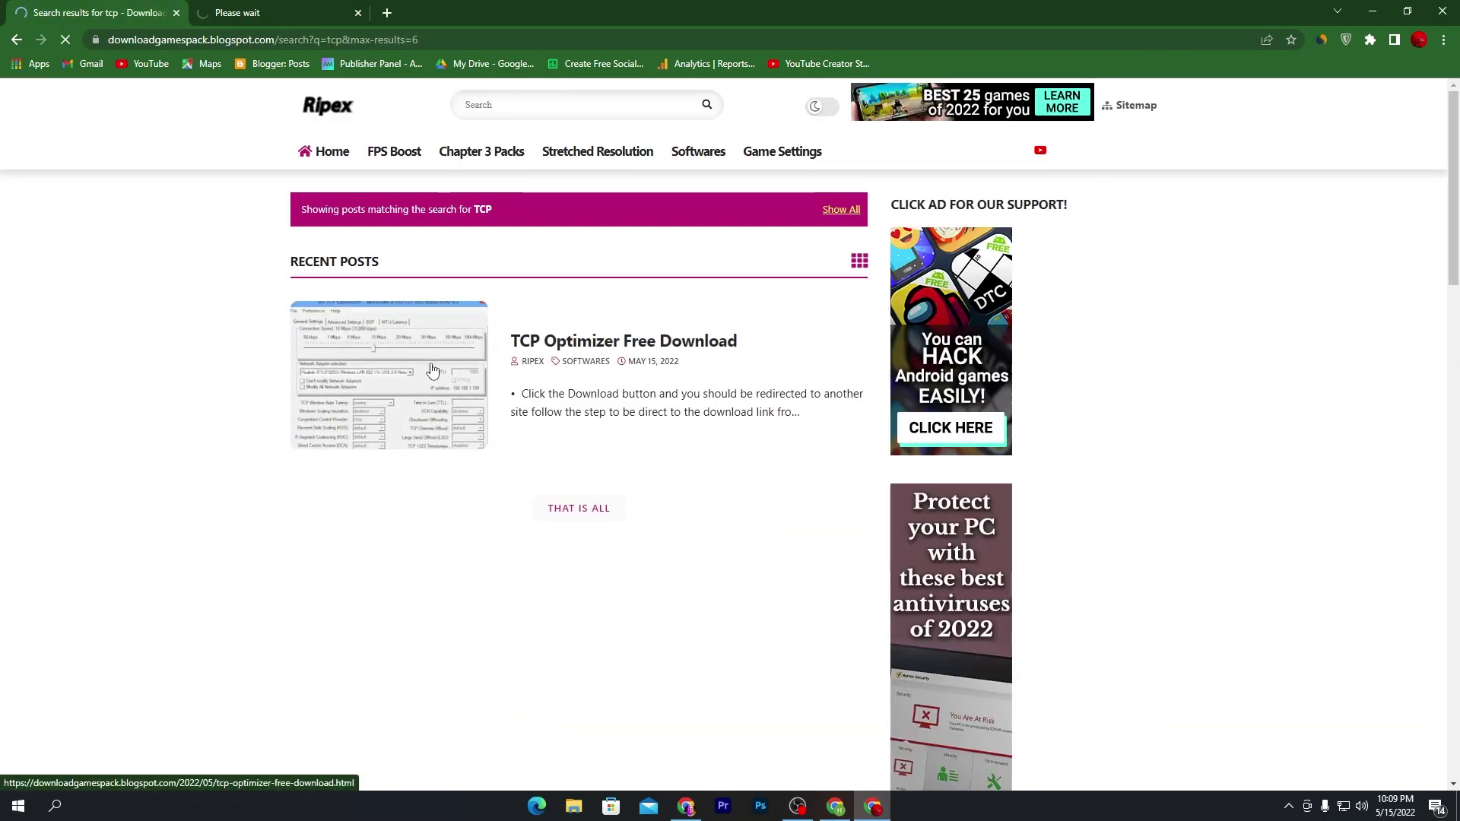
Open the TCP Optimizer Free Download post, go to its Google Drive download, and minimize Chrome
{"action": "left_click", "coordinate": [432, 371]}
{"action": "scroll", "coordinate": [512, 316], "scroll_direction": "down", "scroll_amount": 7}
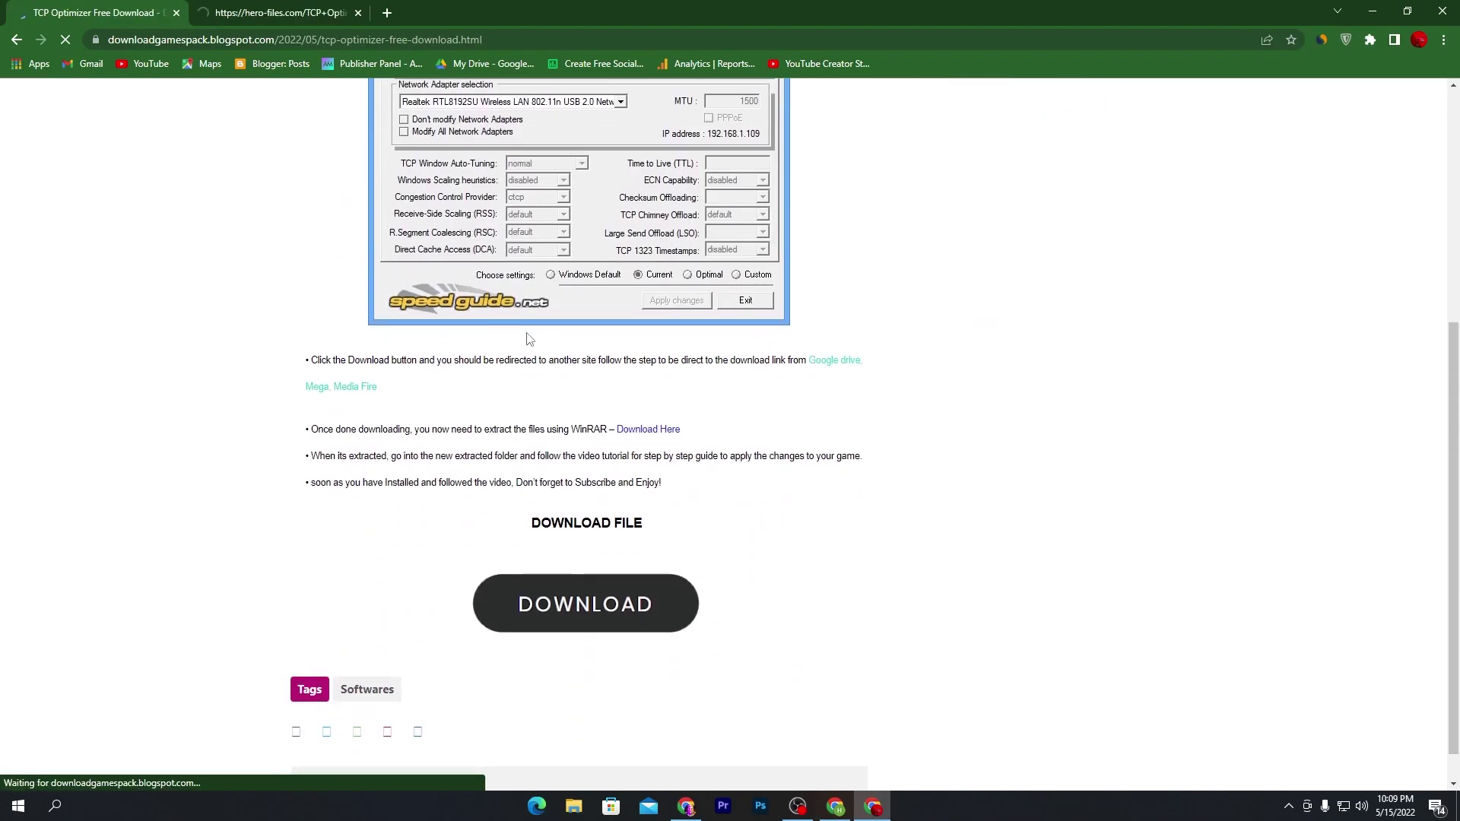
{"action": "left_click", "coordinate": [583, 560]}
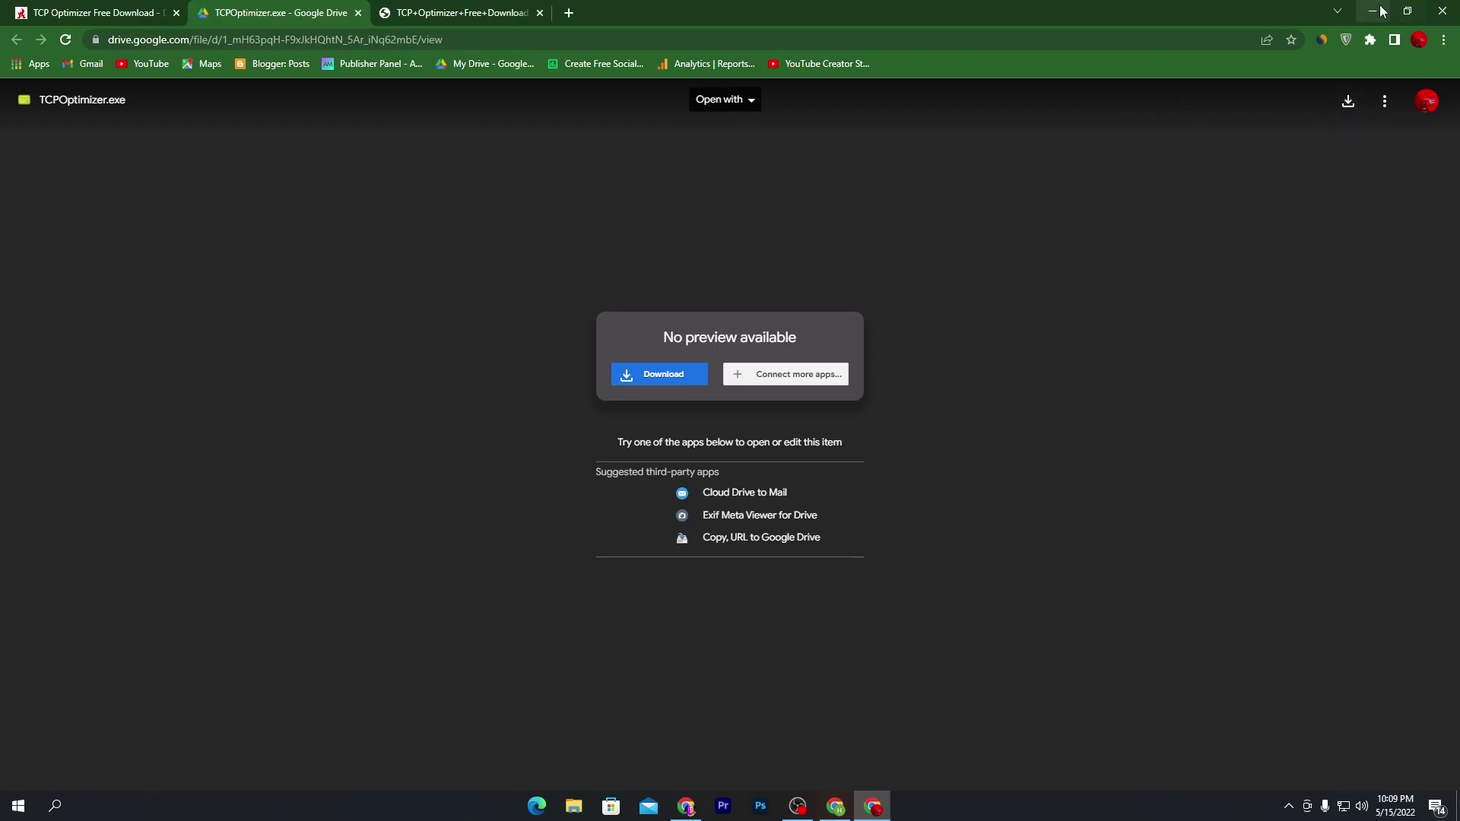
{"action": "left_click", "coordinate": [1381, 11]}
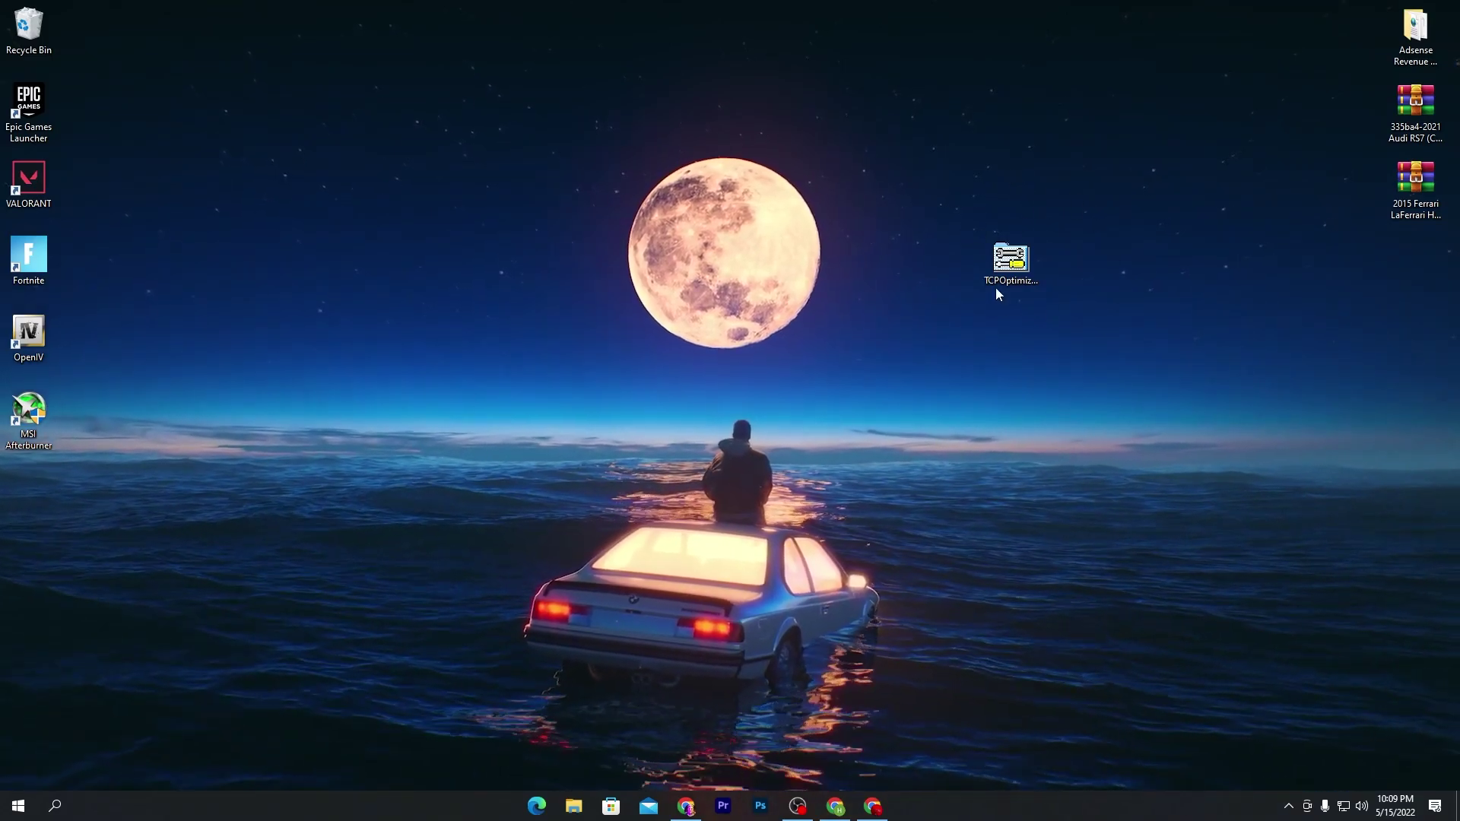
Move the TCPOptimizer file left of the moon, launch it, and dismiss the permissions warning
{"action": "left_click_drag", "start_coordinate": [996, 289], "coordinate": [481, 219]}
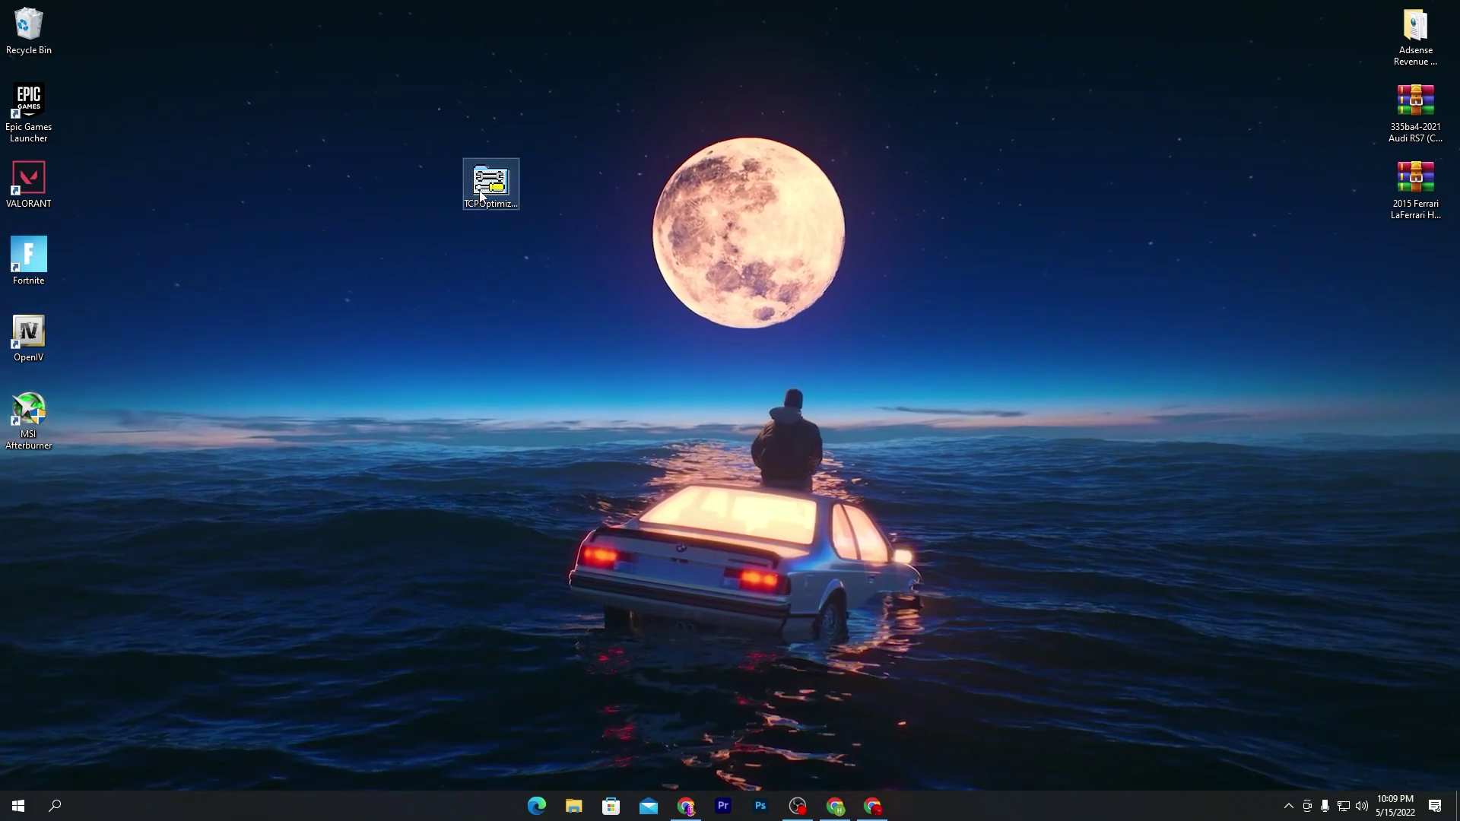
{"action": "double_click", "coordinate": [487, 183]}
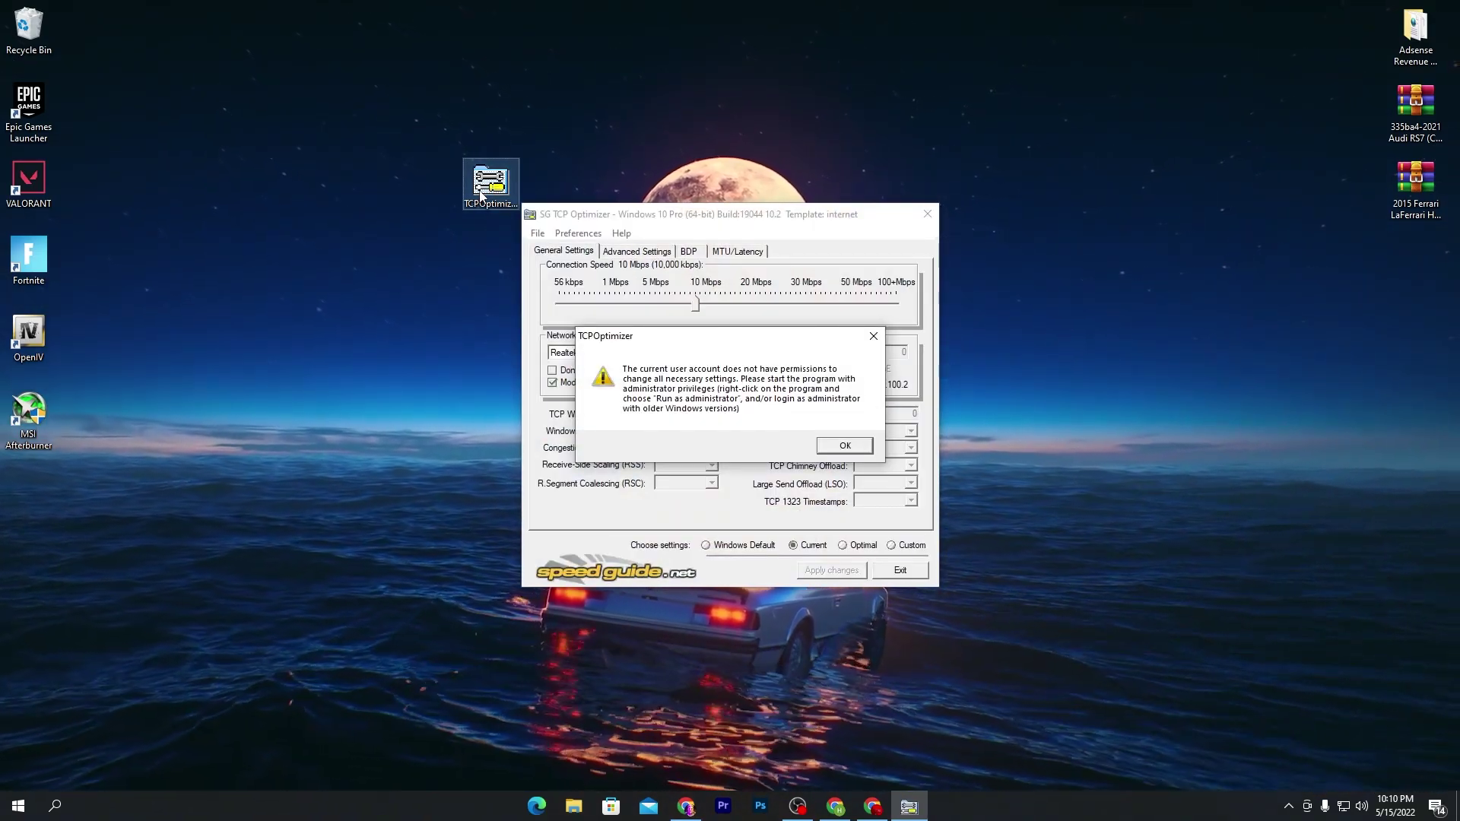
{"action": "mouse_move", "coordinate": [671, 346]}
{"action": "left_mouse_down"}
{"action": "mouse_move", "coordinate": [731, 339]}
{"action": "mouse_move", "coordinate": [660, 339]}
{"action": "left_mouse_up"}
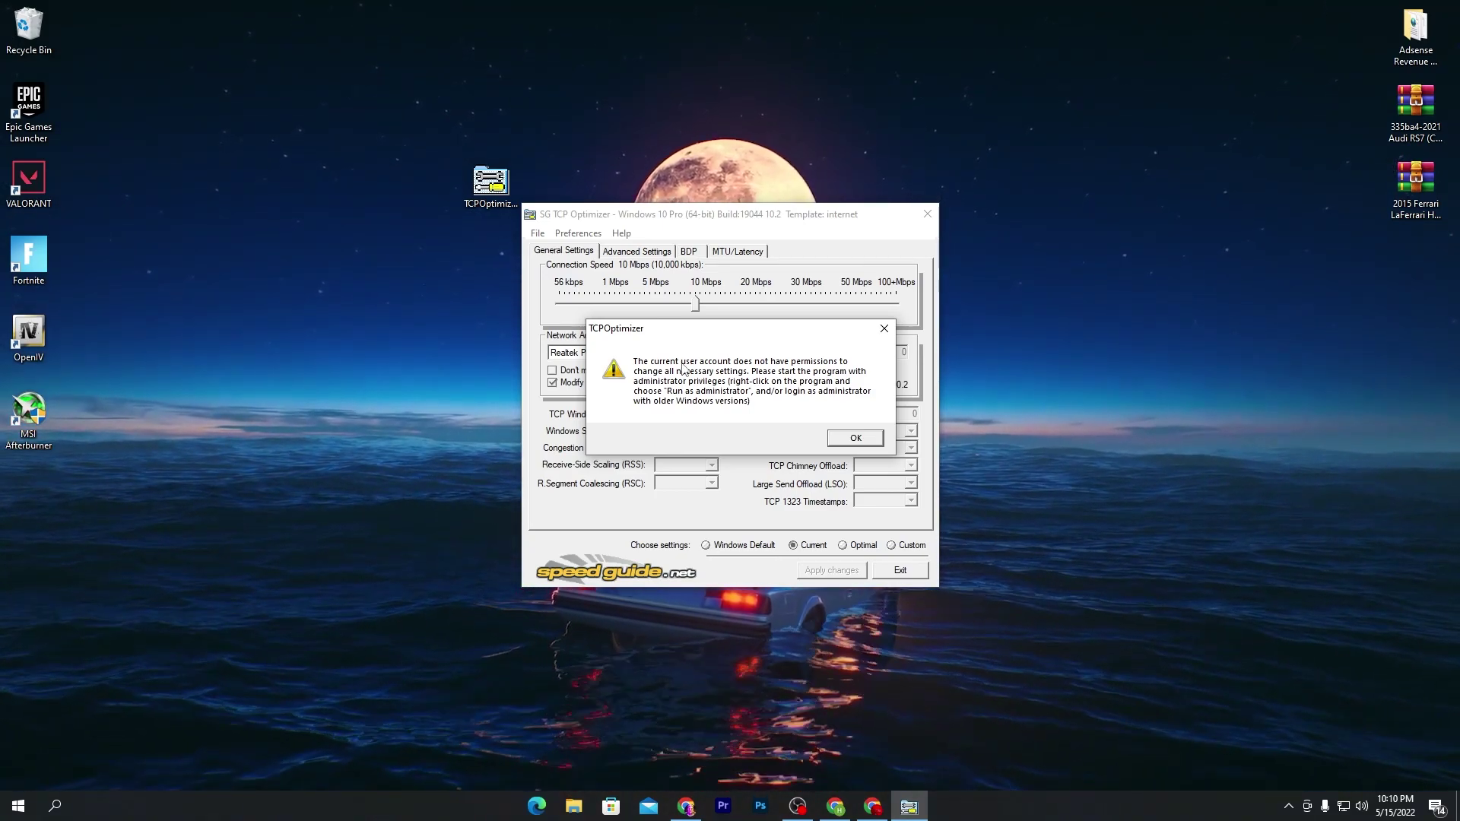
{"action": "left_click", "coordinate": [856, 437]}
Relaunch TCP Optimizer as administrator, approving the UAC prompt
{"action": "right_click", "coordinate": [491, 182]}
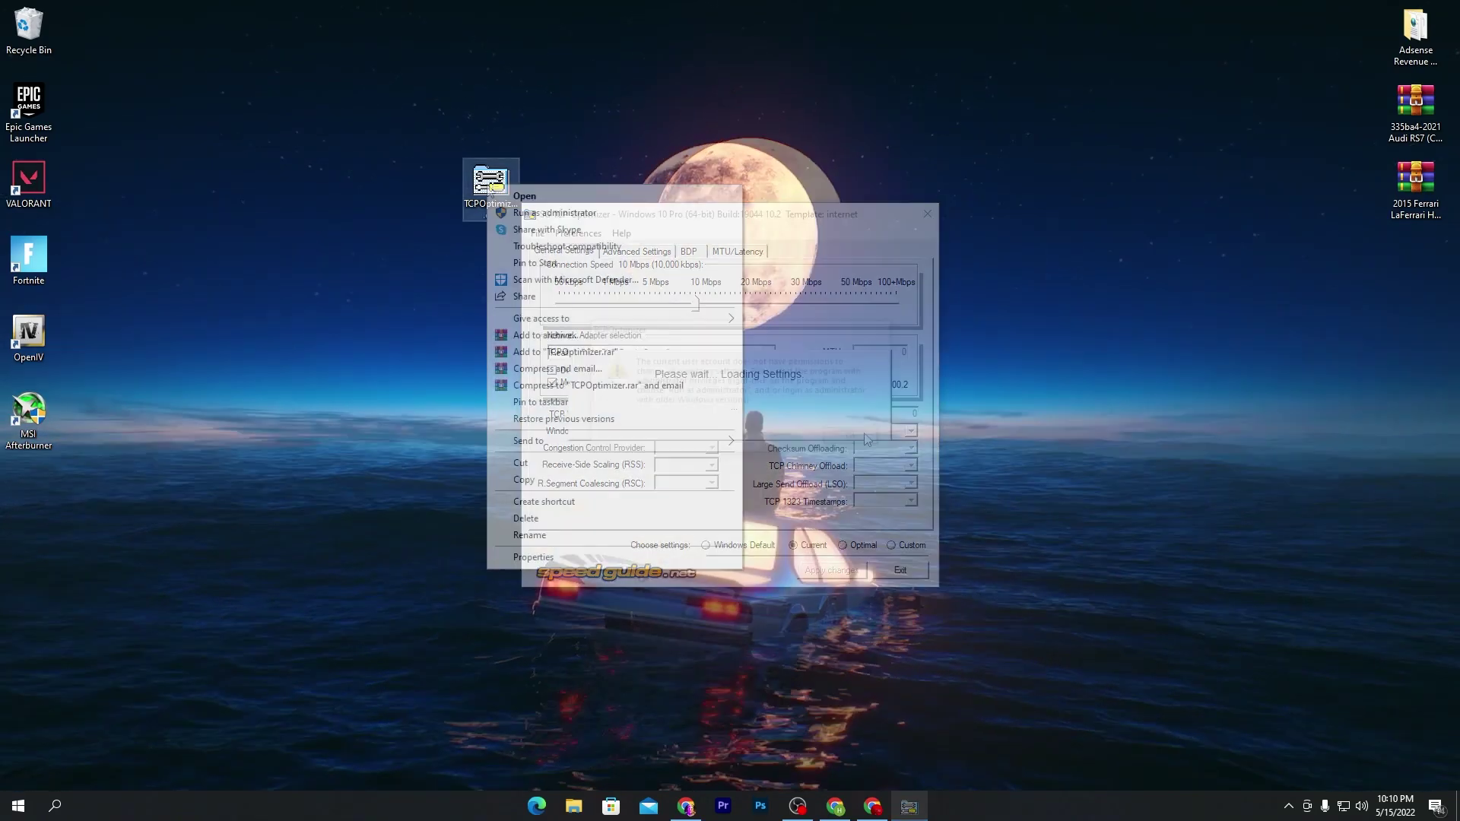
{"action": "left_click", "coordinate": [555, 213]}
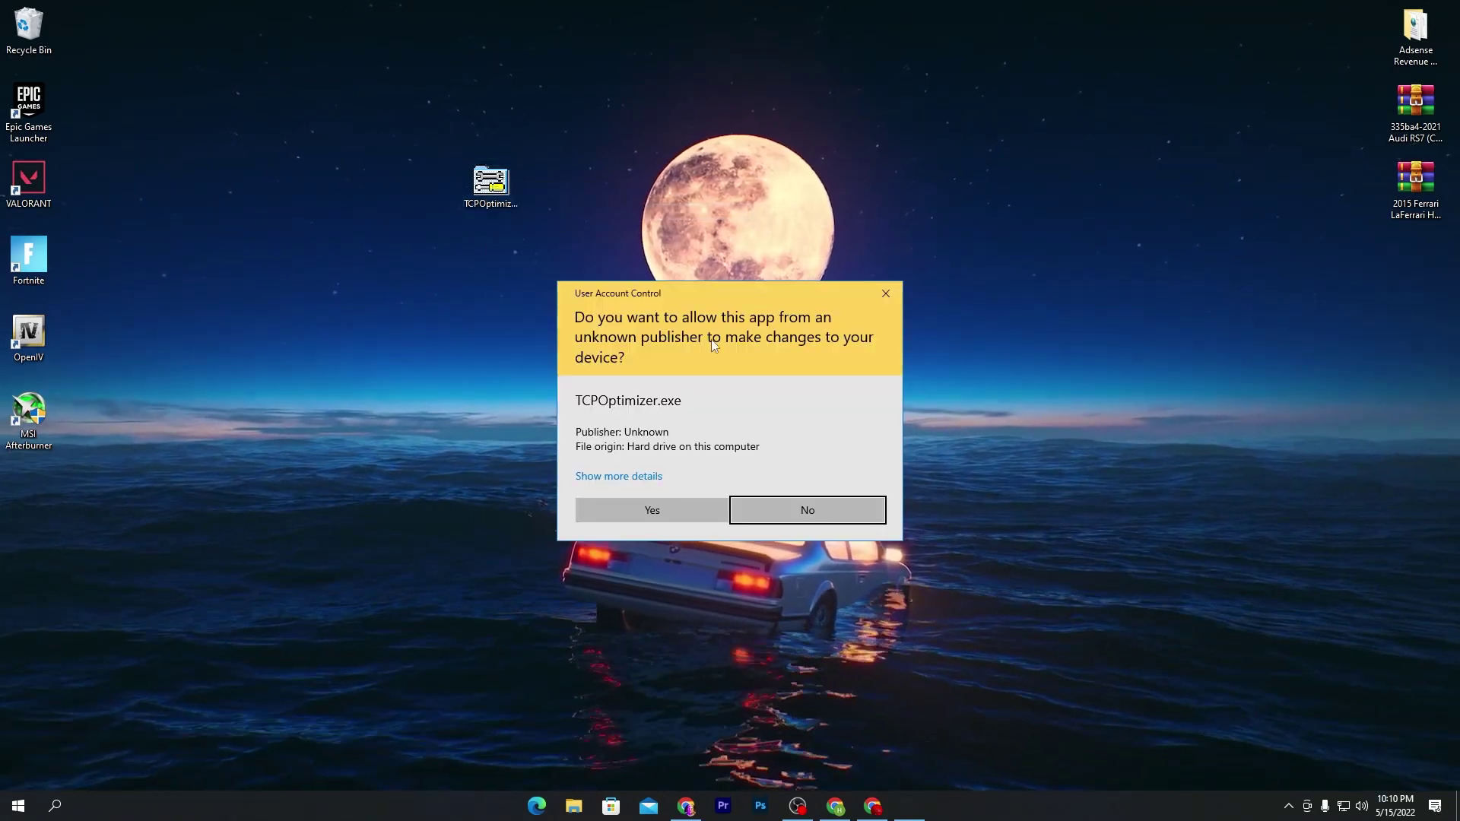
{"action": "left_click", "coordinate": [651, 510]}
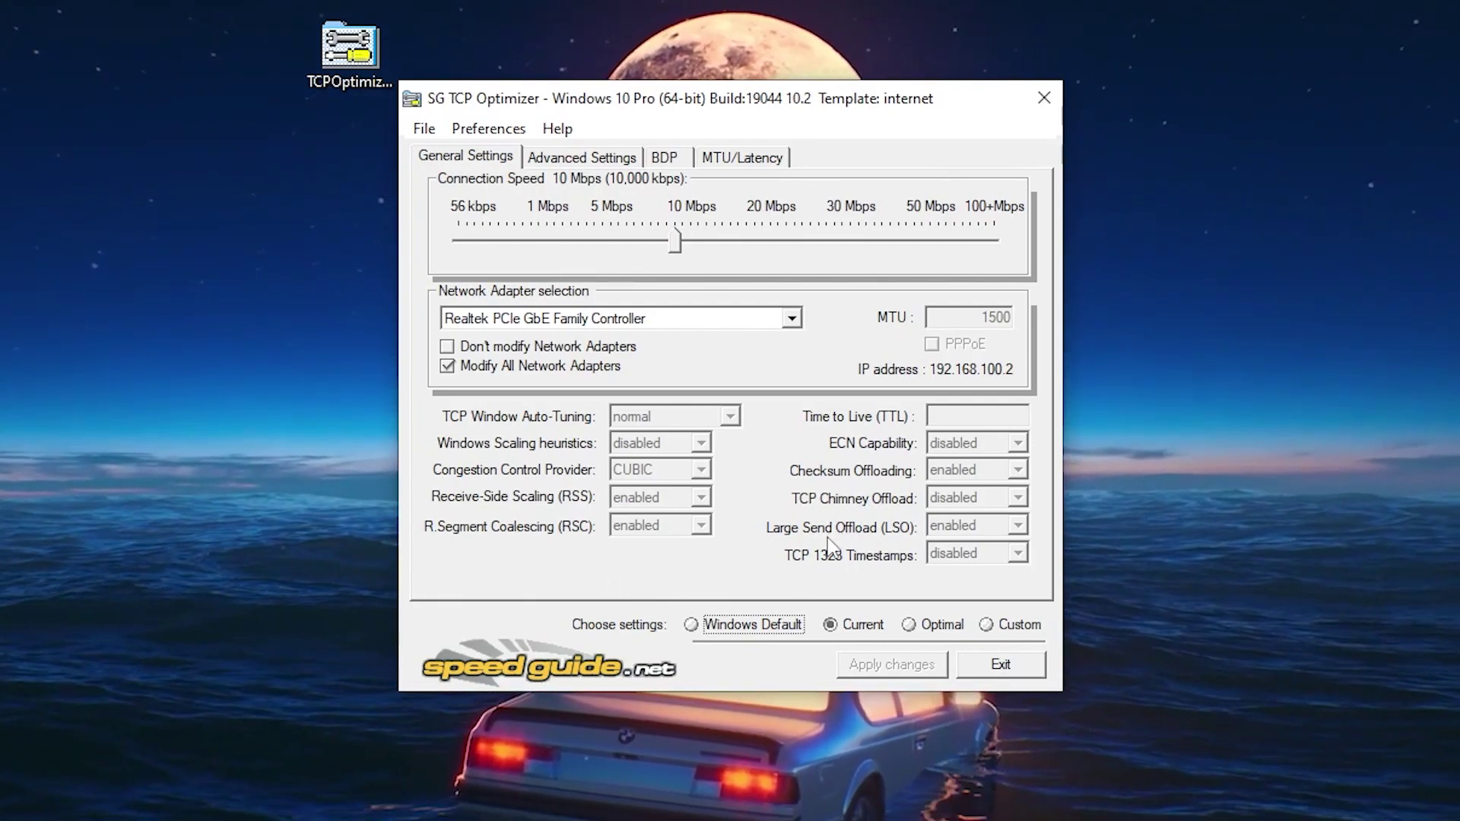
Choose Custom settings with 100+ Mbps connection speed and ctcp congestion control
{"action": "left_click", "coordinate": [987, 625]}
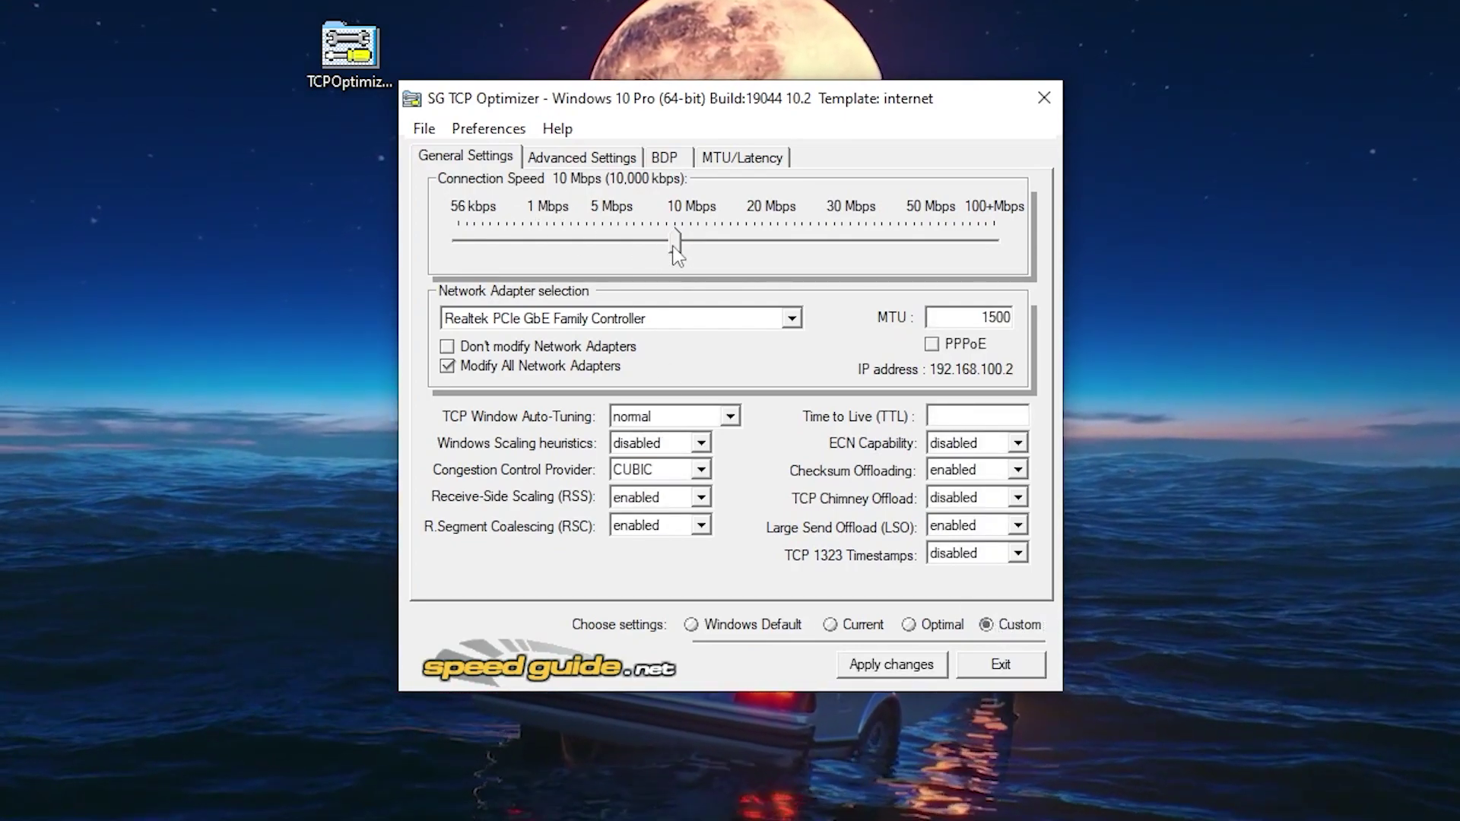
{"action": "left_click_drag", "start_coordinate": [677, 255], "coordinate": [993, 245]}
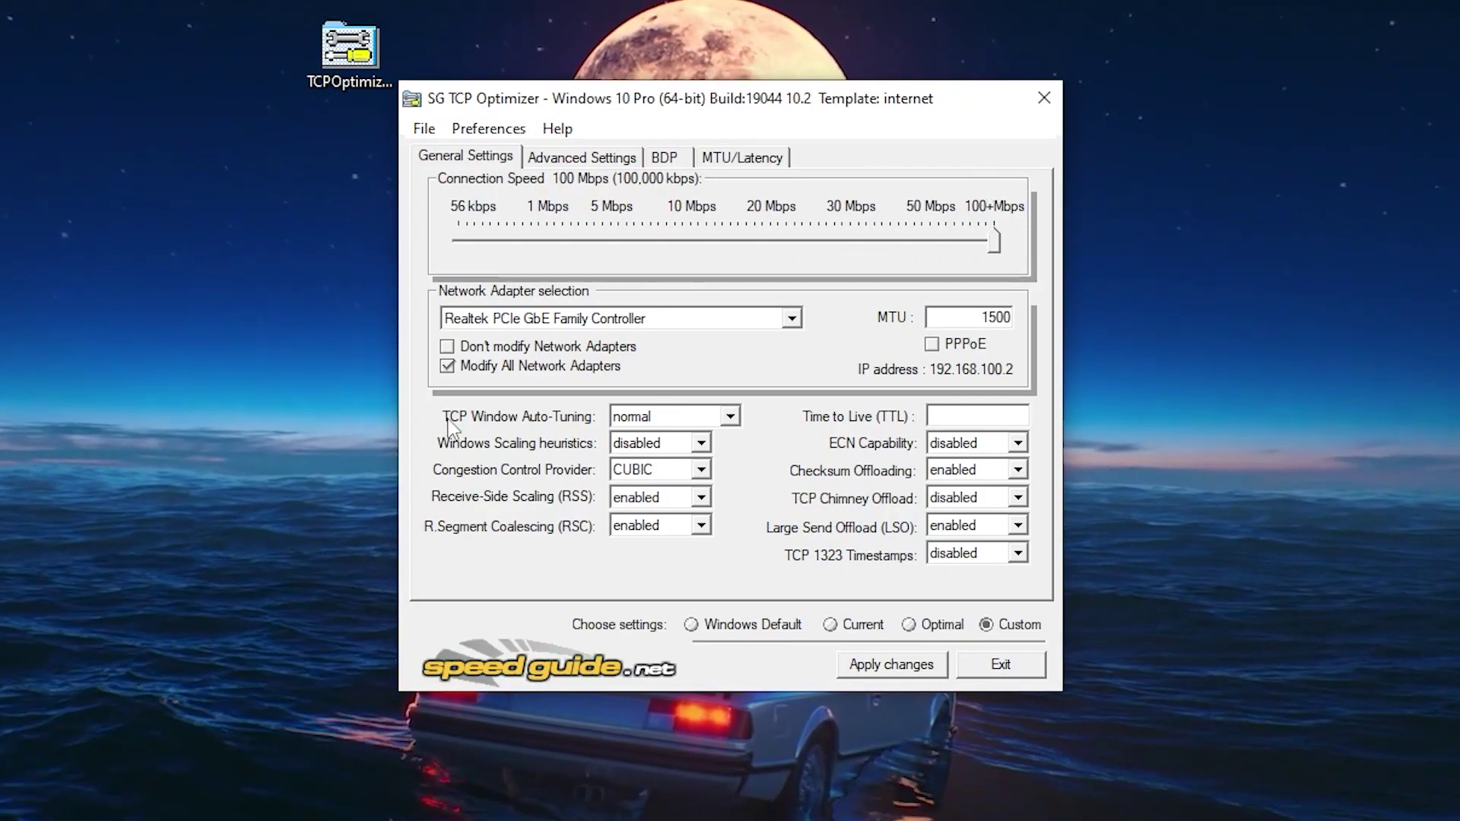
{"action": "mouse_move", "coordinate": [532, 430]}
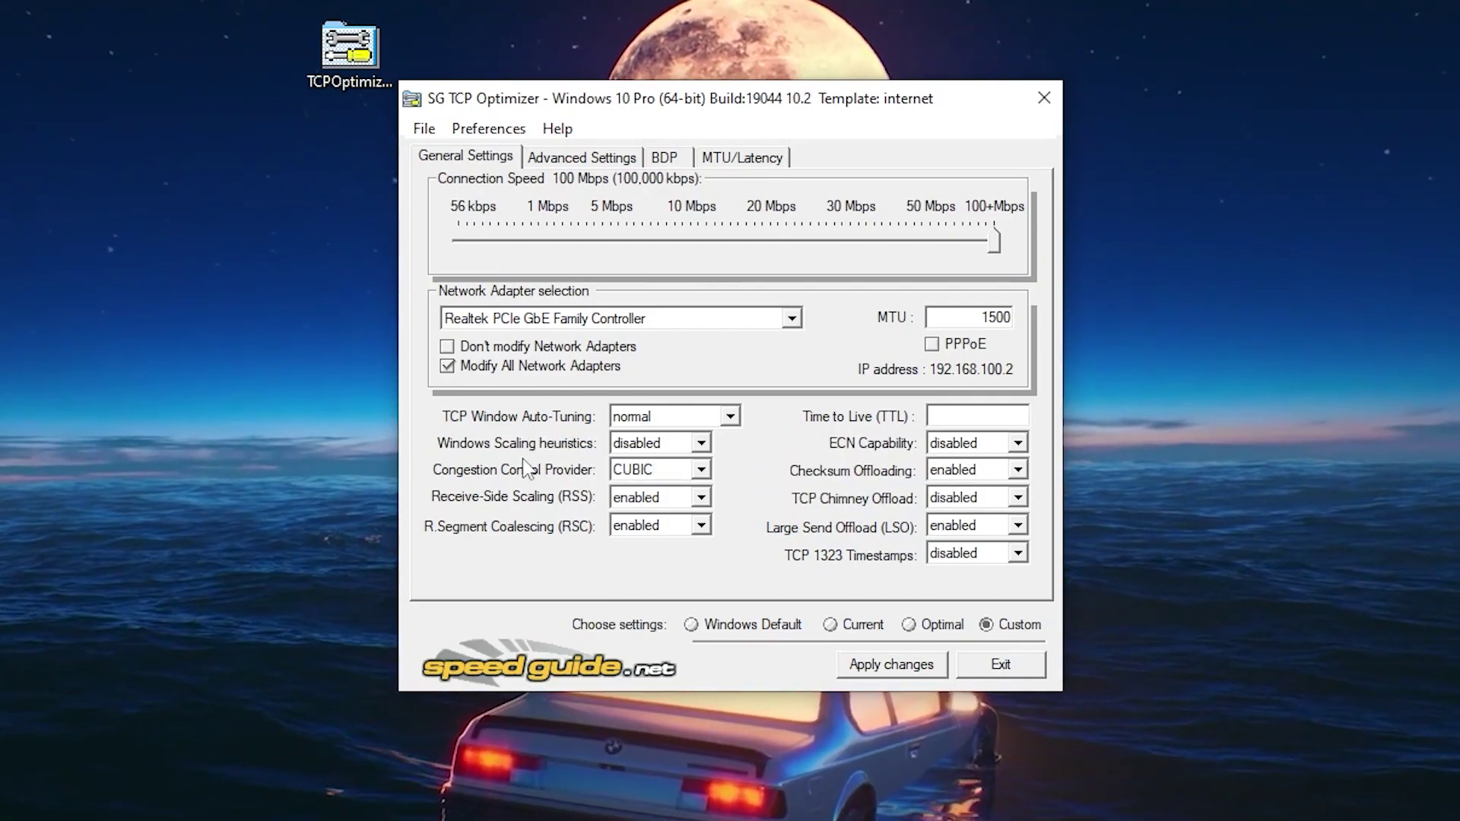
{"action": "mouse_move", "coordinate": [476, 480]}
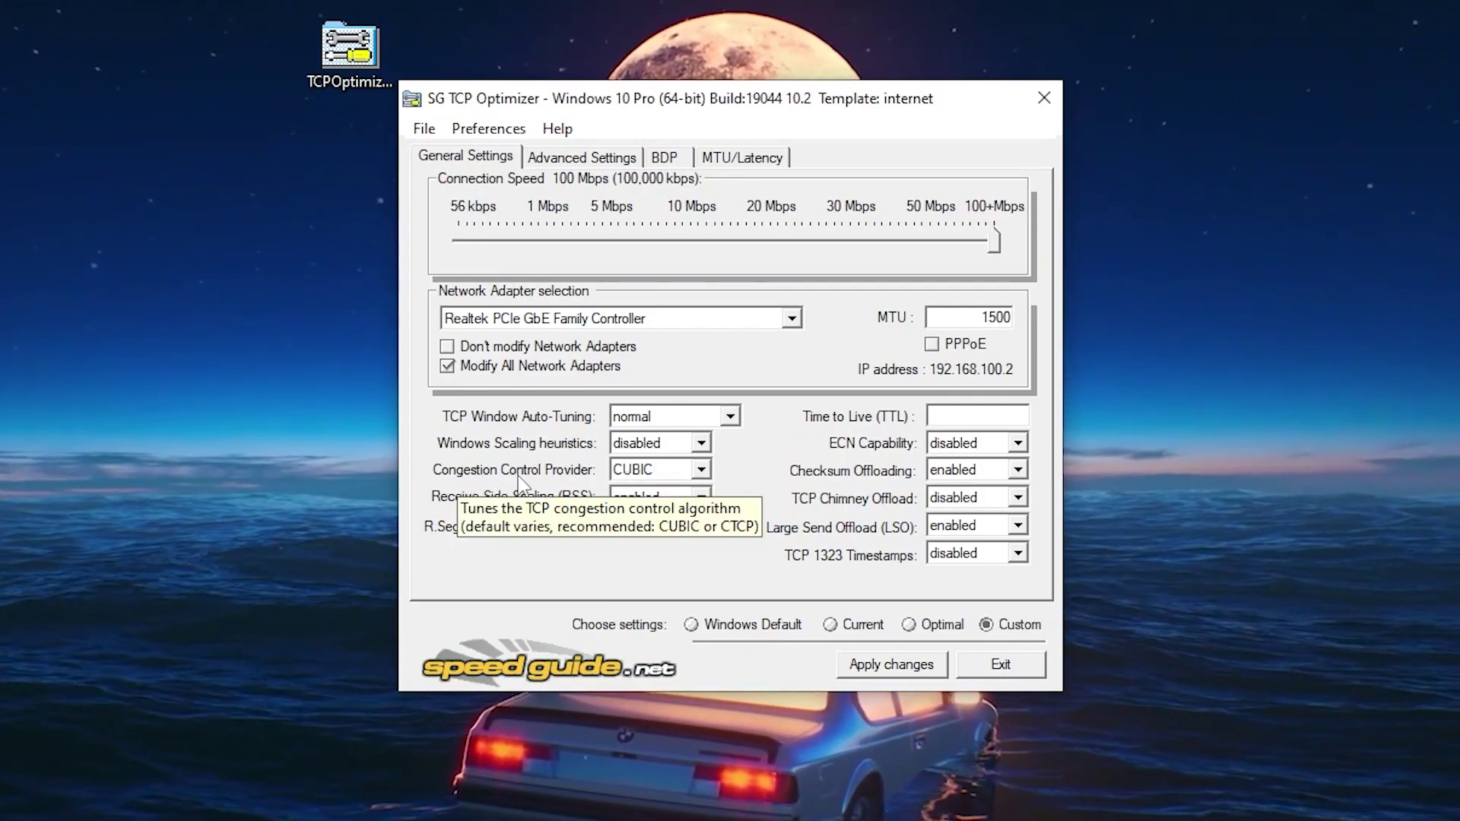
{"action": "left_click", "coordinate": [701, 469]}
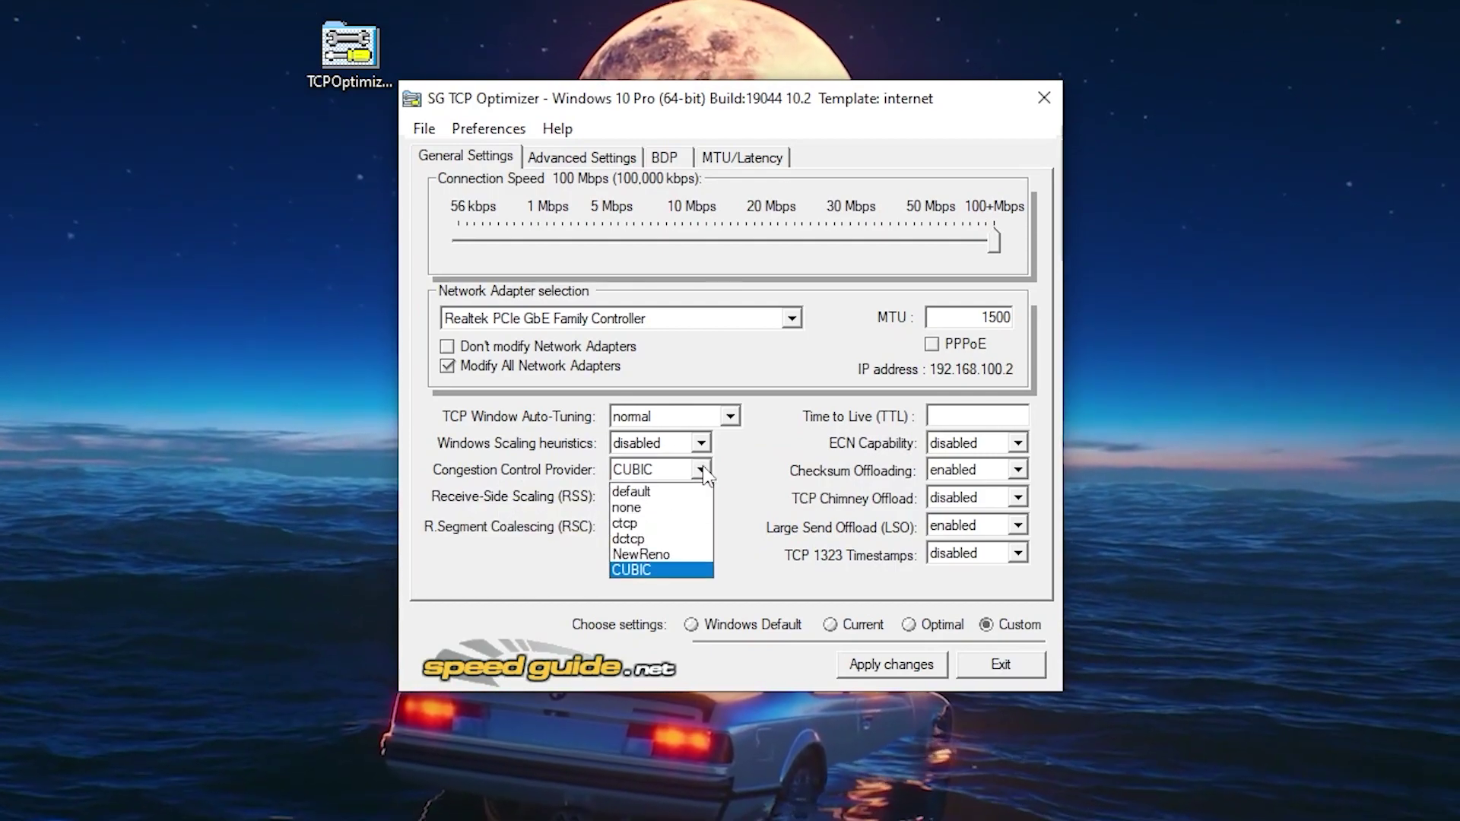
{"action": "left_click", "coordinate": [647, 525]}
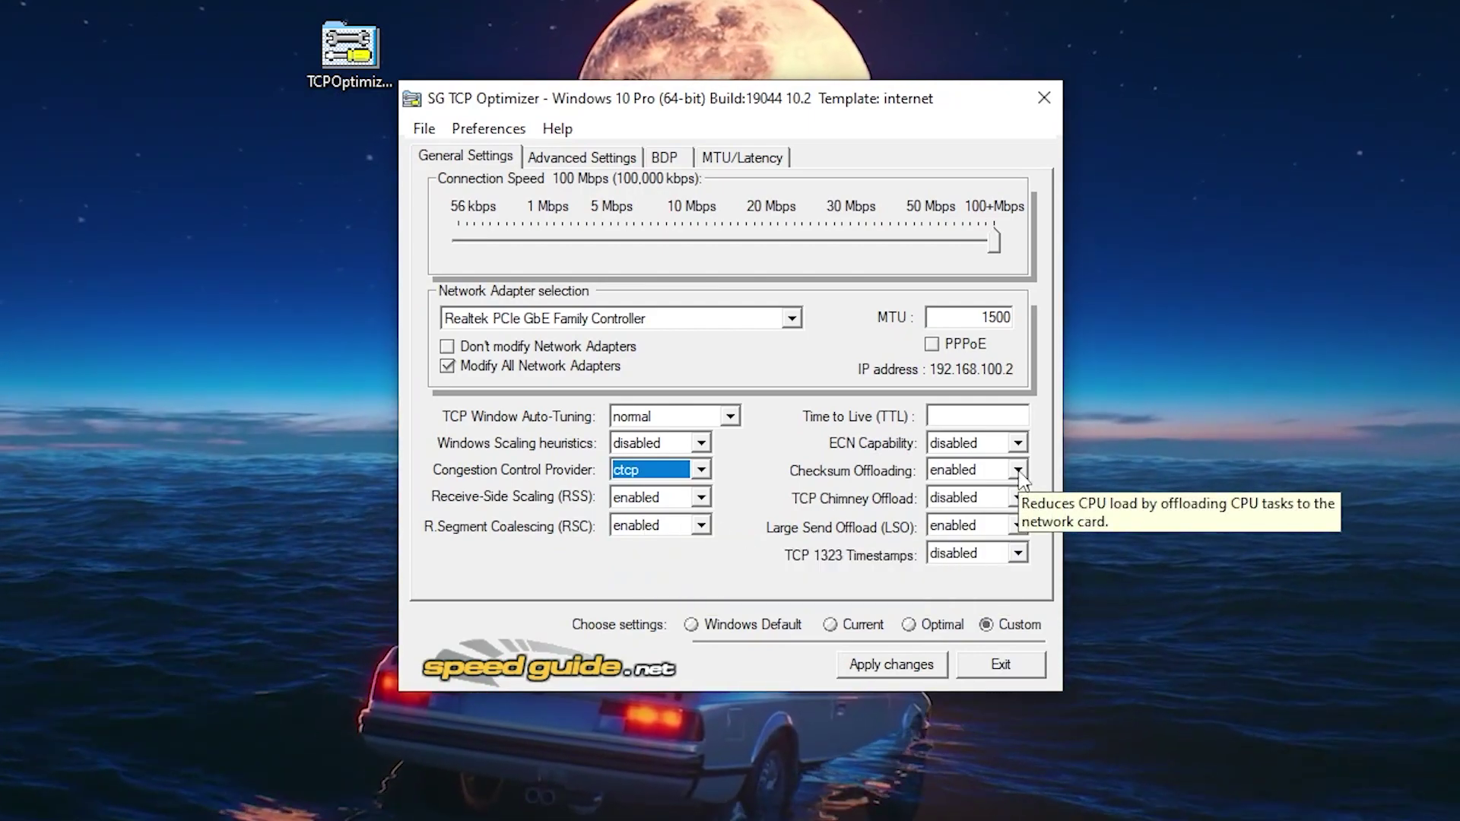
Leave Checksum Offloading enabled and show the Advanced Settings
{"action": "left_click", "coordinate": [1017, 470]}
{"action": "left_click", "coordinate": [951, 508]}
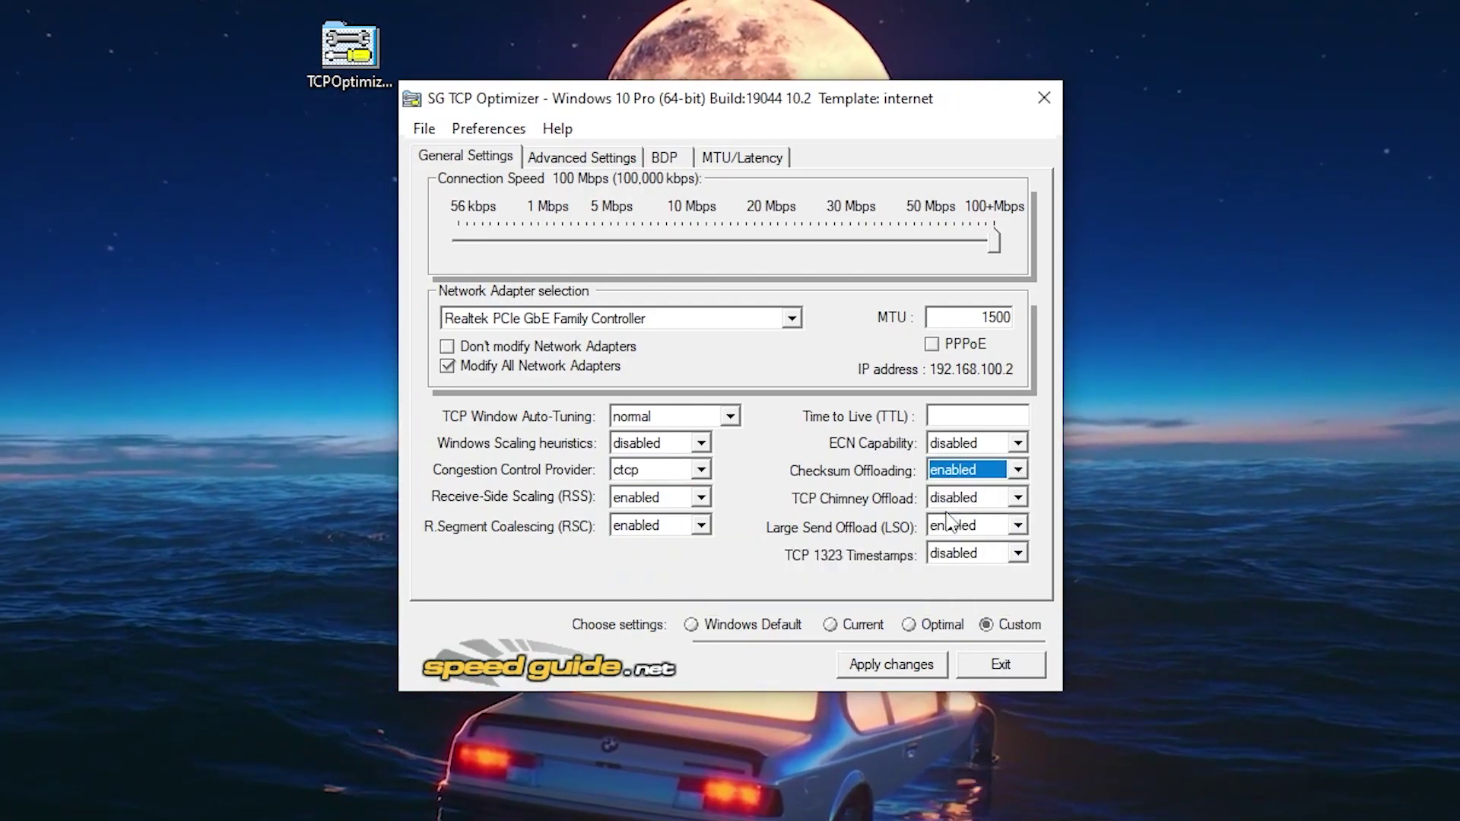
{"action": "left_click", "coordinate": [572, 159]}
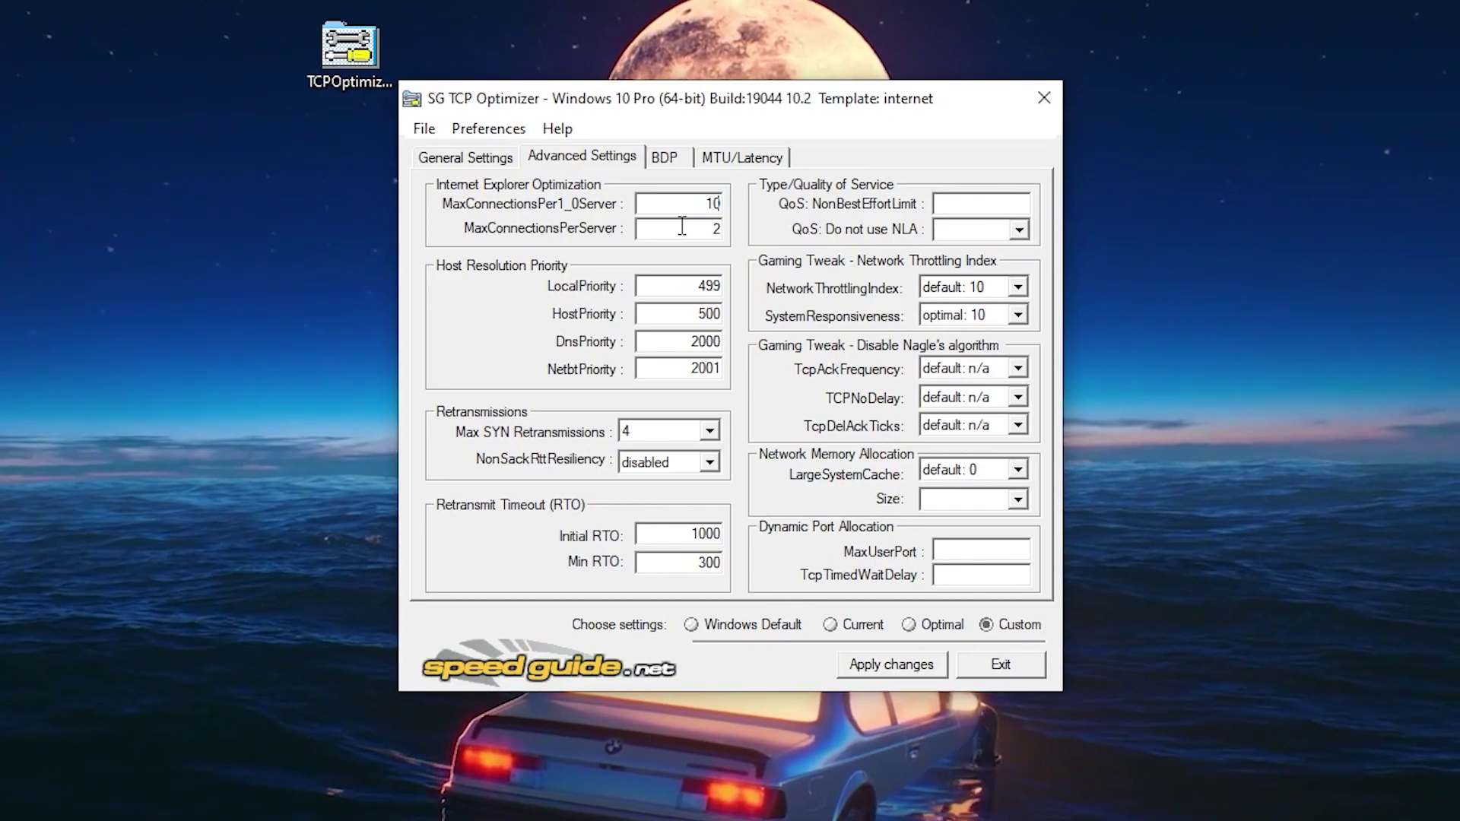
Set MaxConnectionsPerServer to 8 and Host, DNS and NetBT priorities to 5, 6 and 7
{"action": "double_click", "coordinate": [682, 226]}
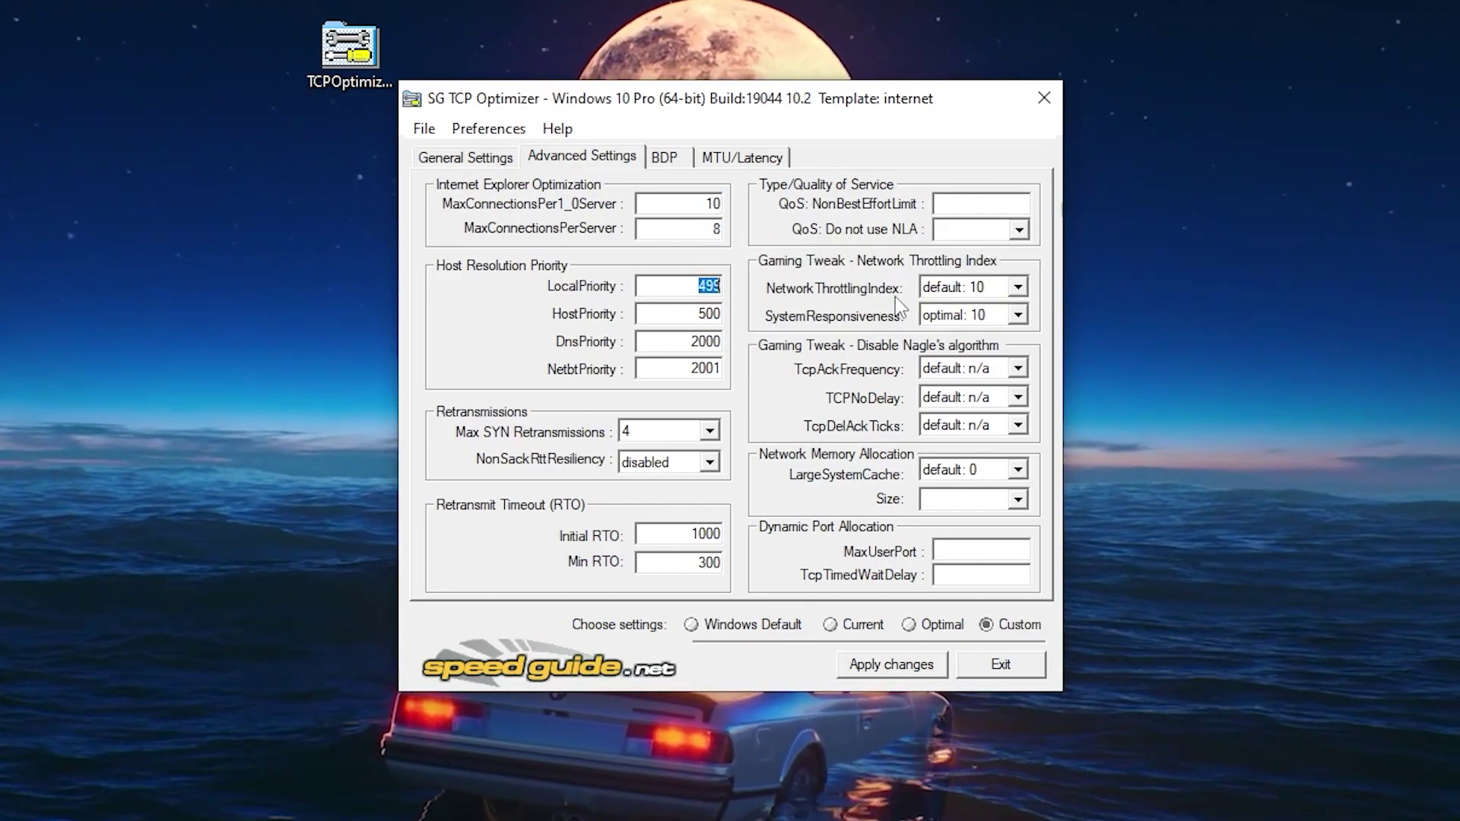
{"action": "double_click", "coordinate": [709, 311]}
{"action": "type", "text": "5"}
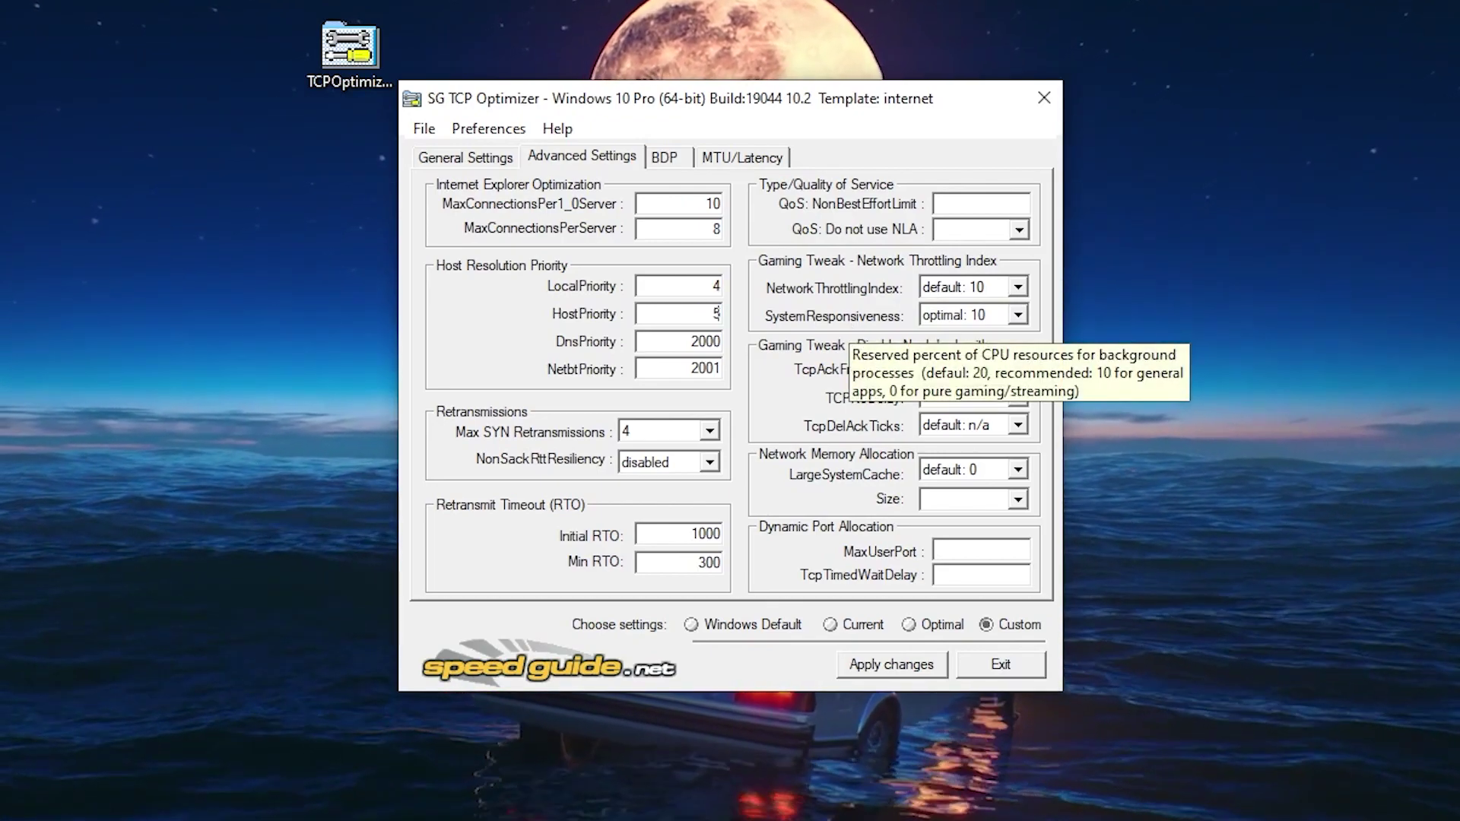
{"action": "double_click", "coordinate": [691, 342]}
{"action": "type", "text": "6"}
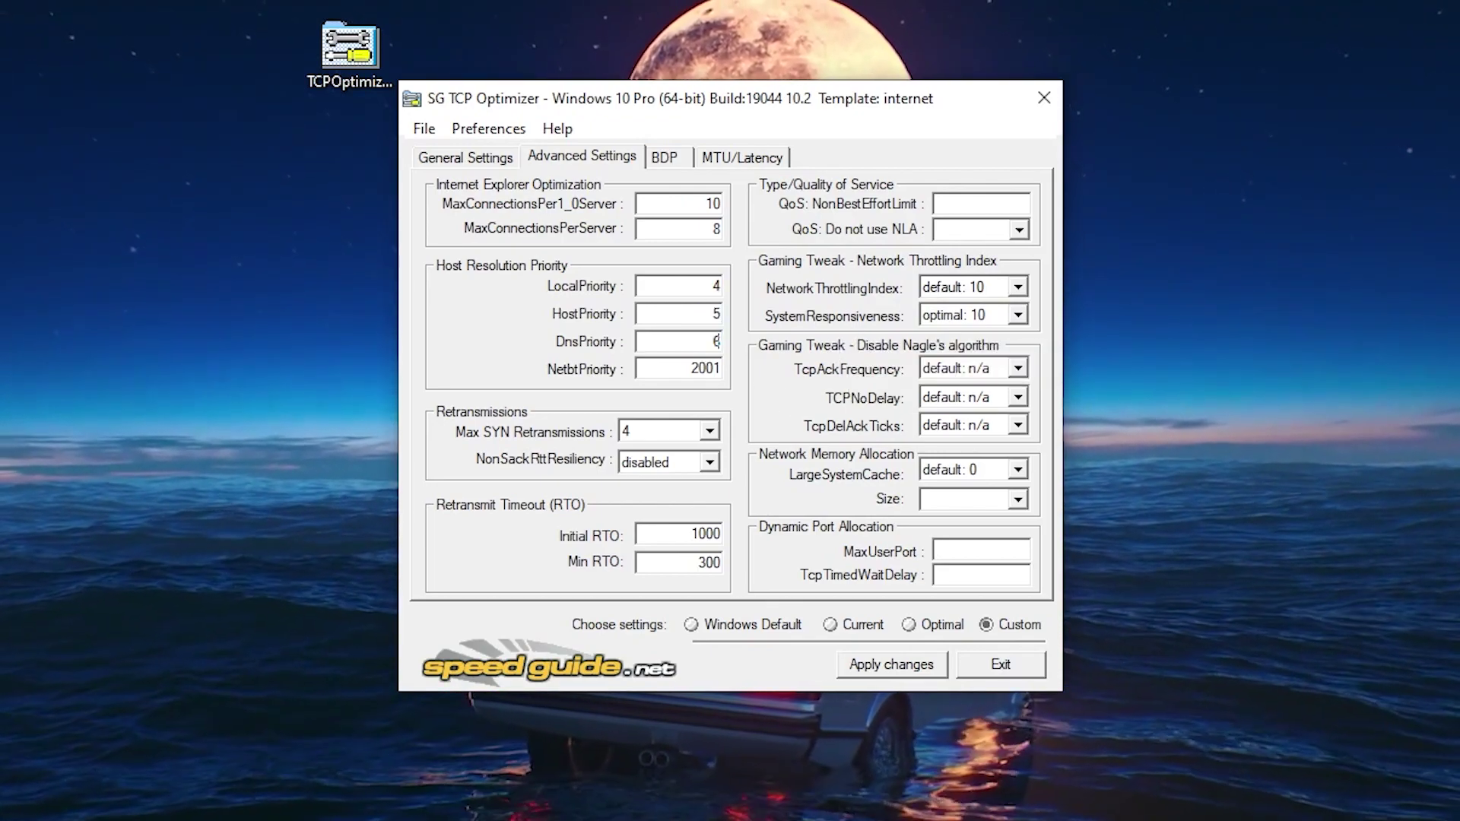
{"action": "double_click", "coordinate": [694, 370]}
{"action": "type", "text": "7"}
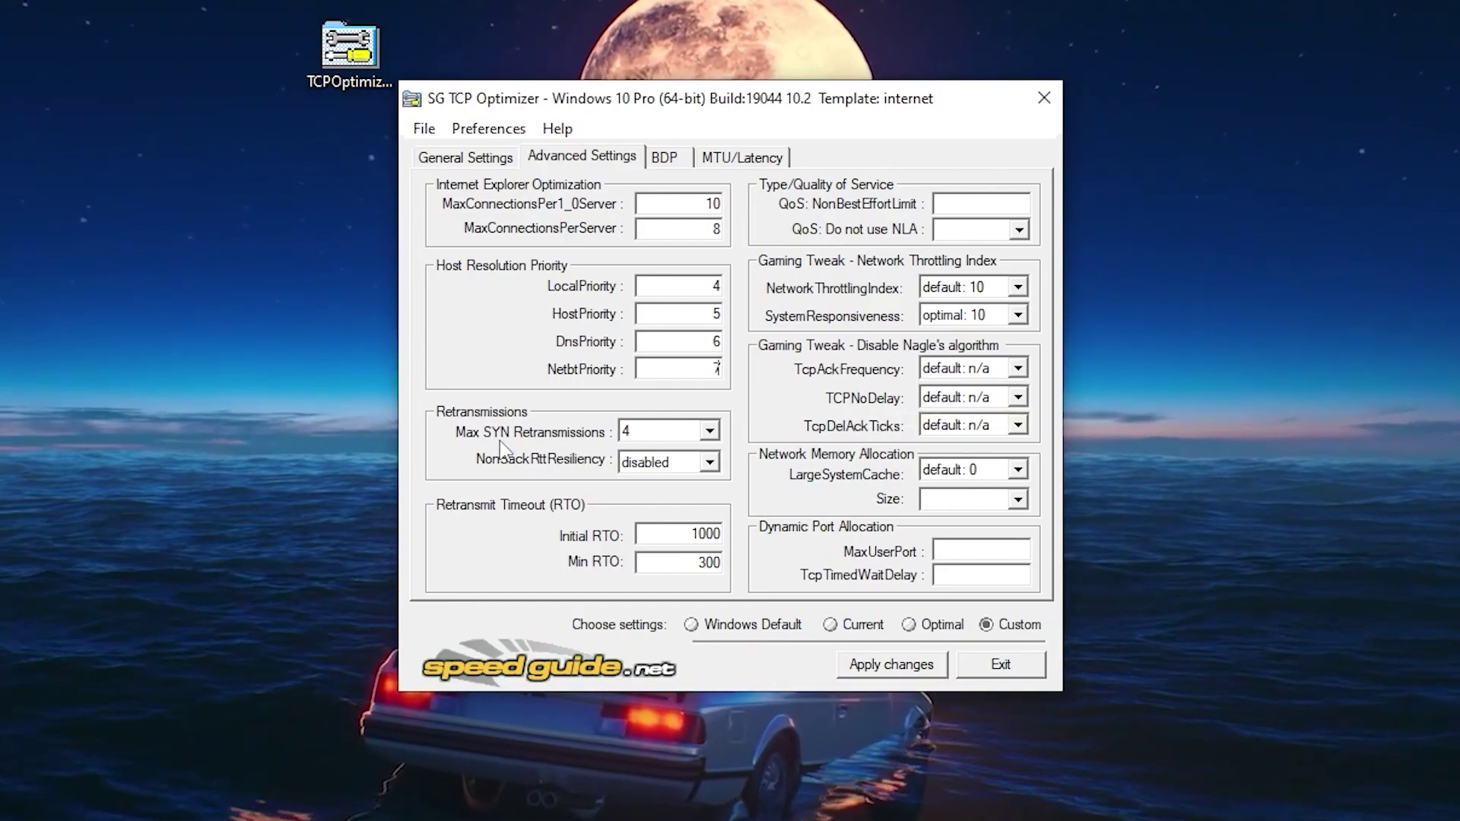
Set Max SYN Retransmissions to 2 and Do not use NLA to optimal: 1
{"action": "left_click", "coordinate": [645, 435]}
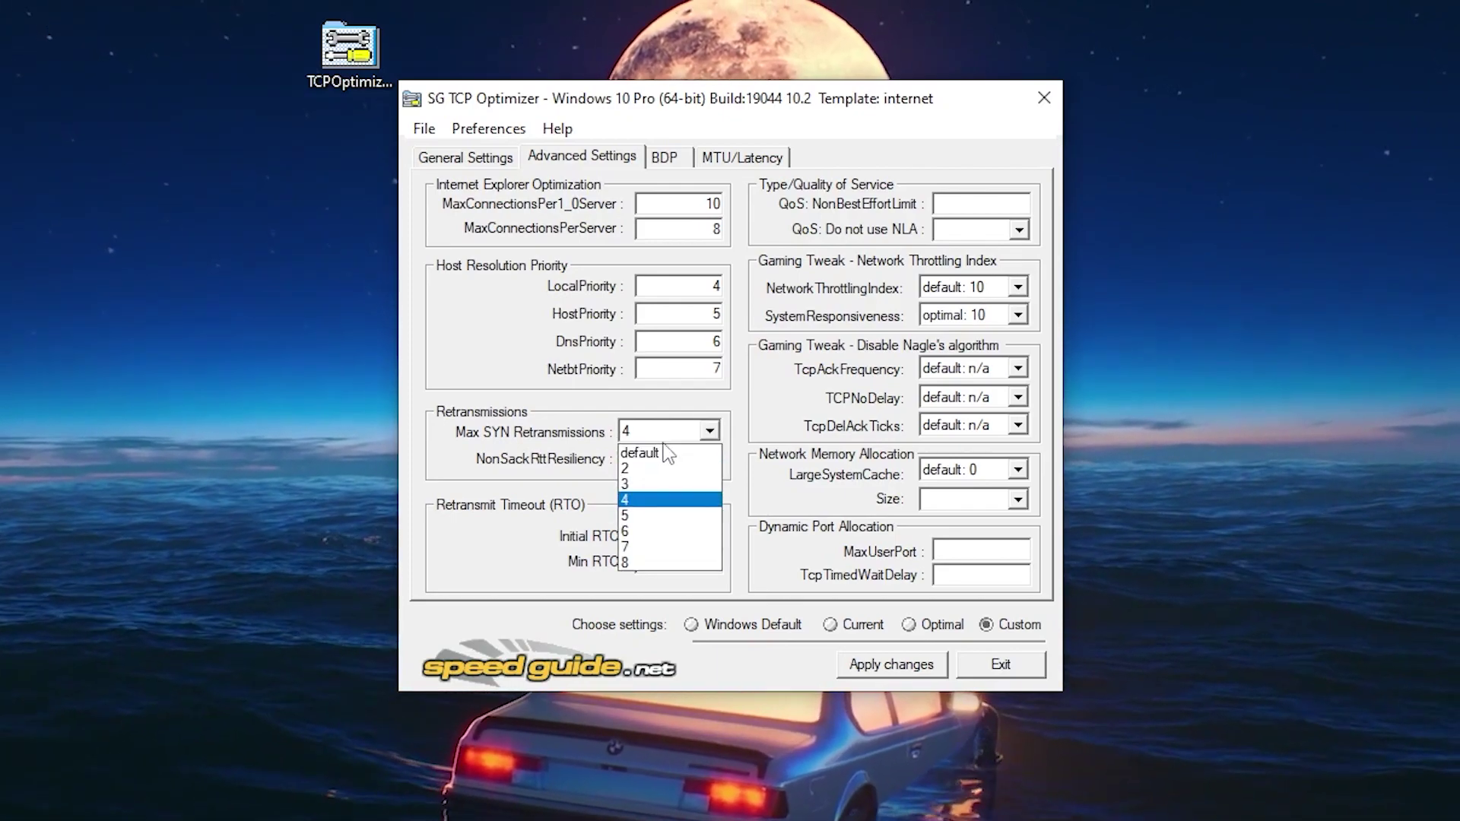
{"action": "left_click", "coordinate": [662, 469]}
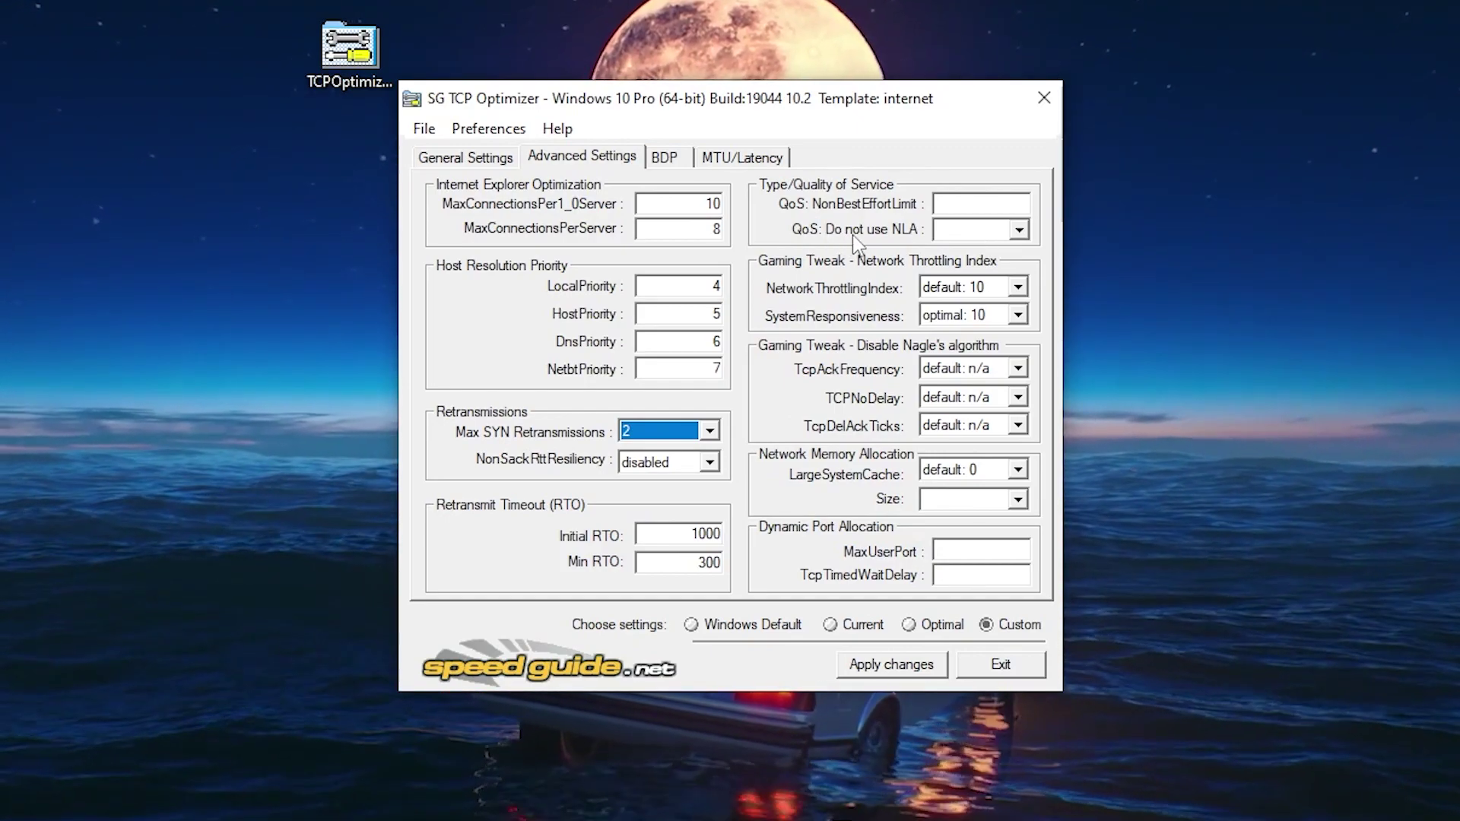
{"action": "left_click", "coordinate": [1019, 230]}
{"action": "left_click", "coordinate": [983, 268]}
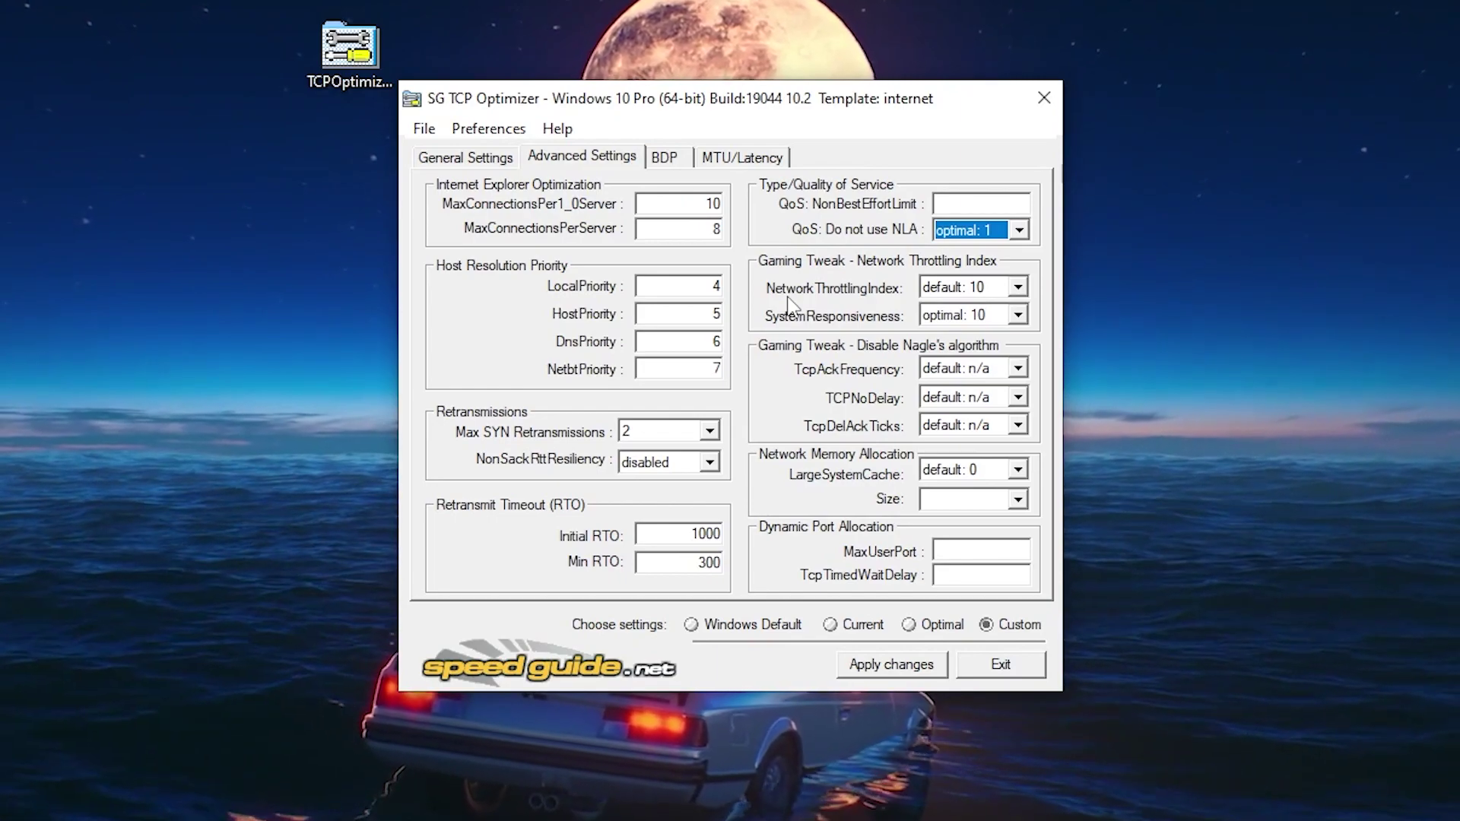
{"action": "left_click", "coordinate": [1018, 289]}
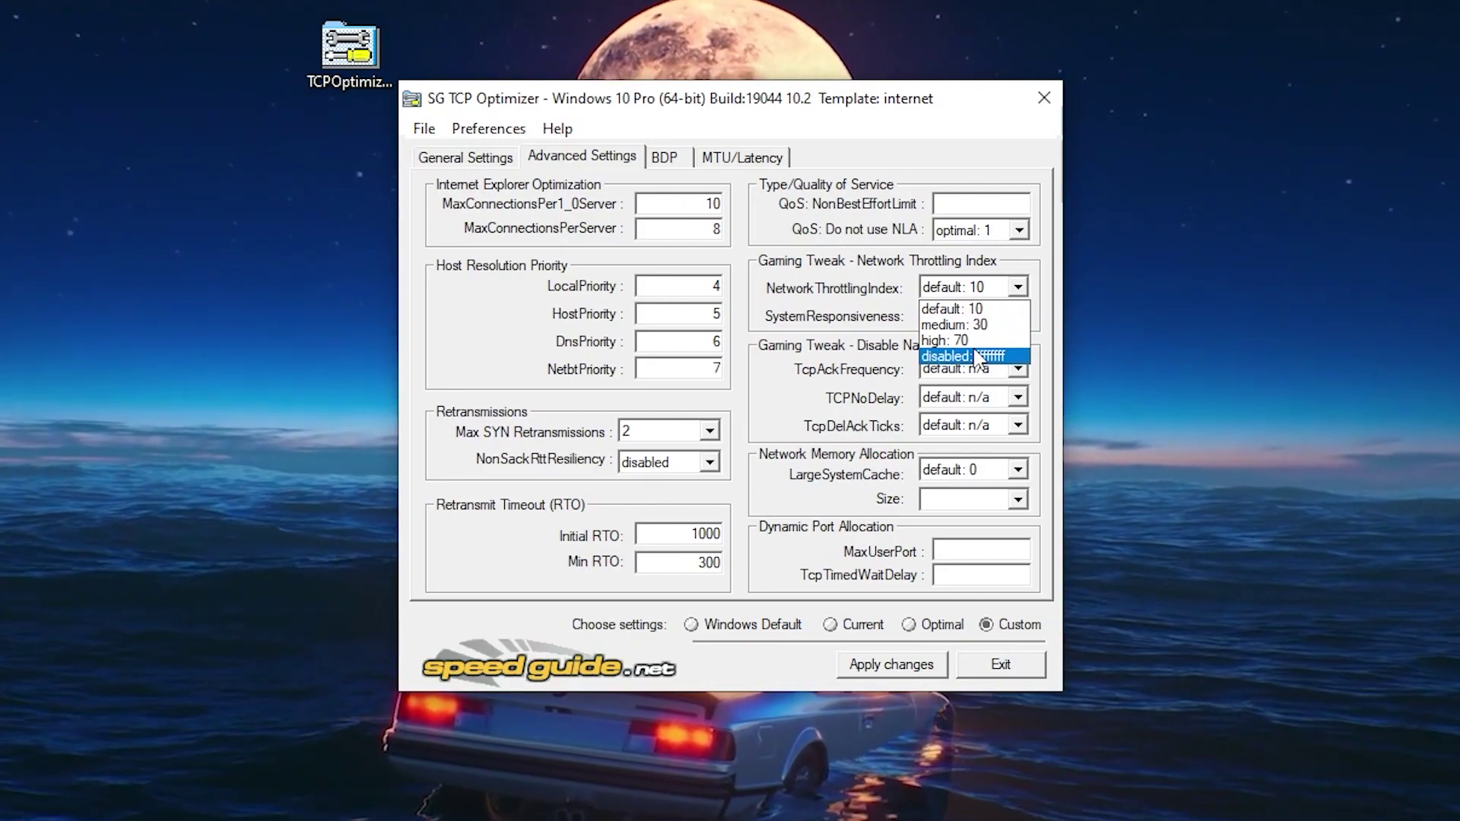
Keep Network Throttling Index and SystemResponsiveness at 10; set TcpAckFrequency 1, TCPNoDelay 1, TcpDelAckTicks 0
{"action": "left_click", "coordinate": [990, 308]}
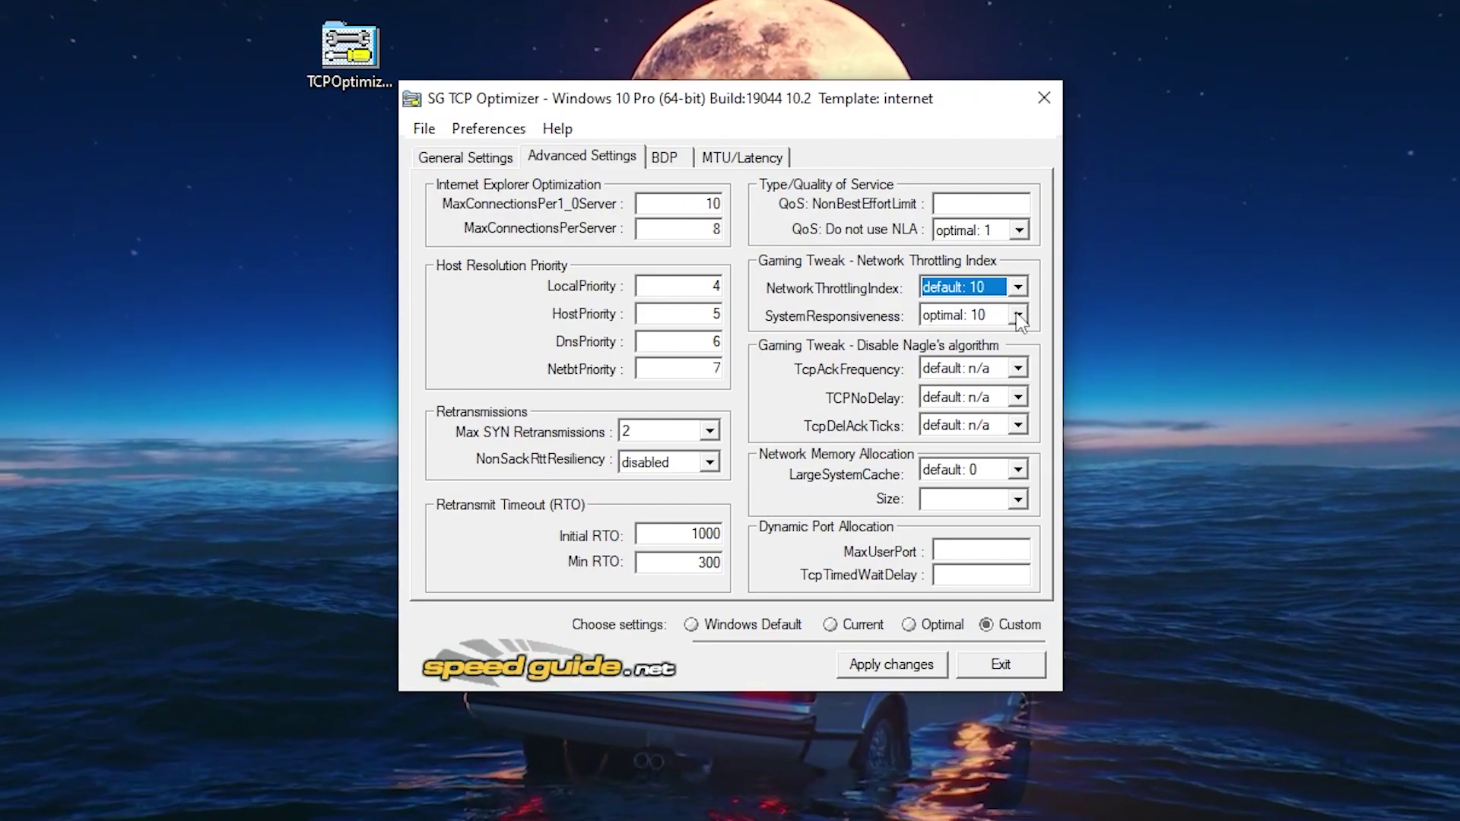
{"action": "left_click", "coordinate": [1019, 317]}
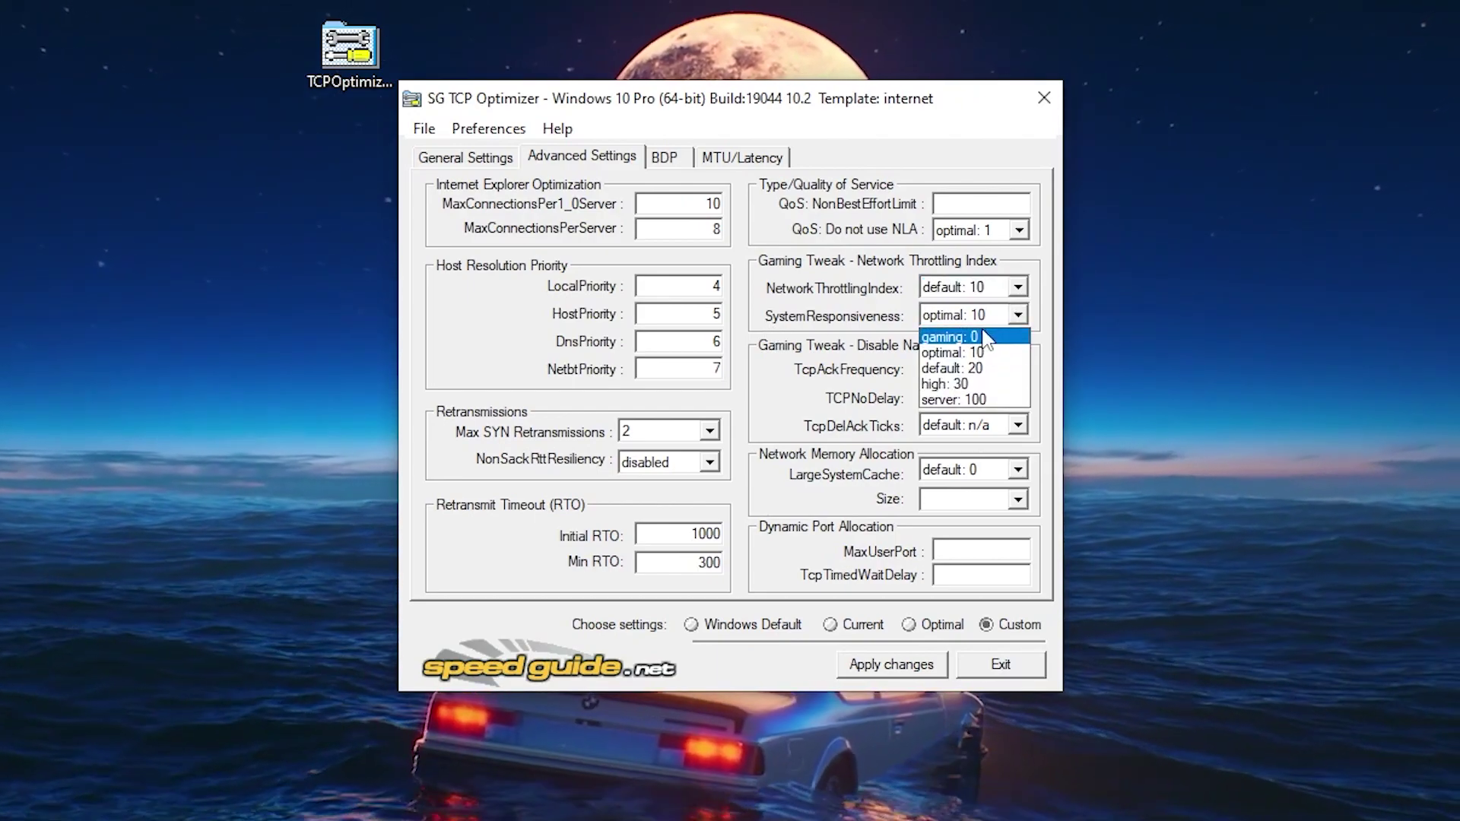
{"action": "left_click", "coordinate": [979, 353]}
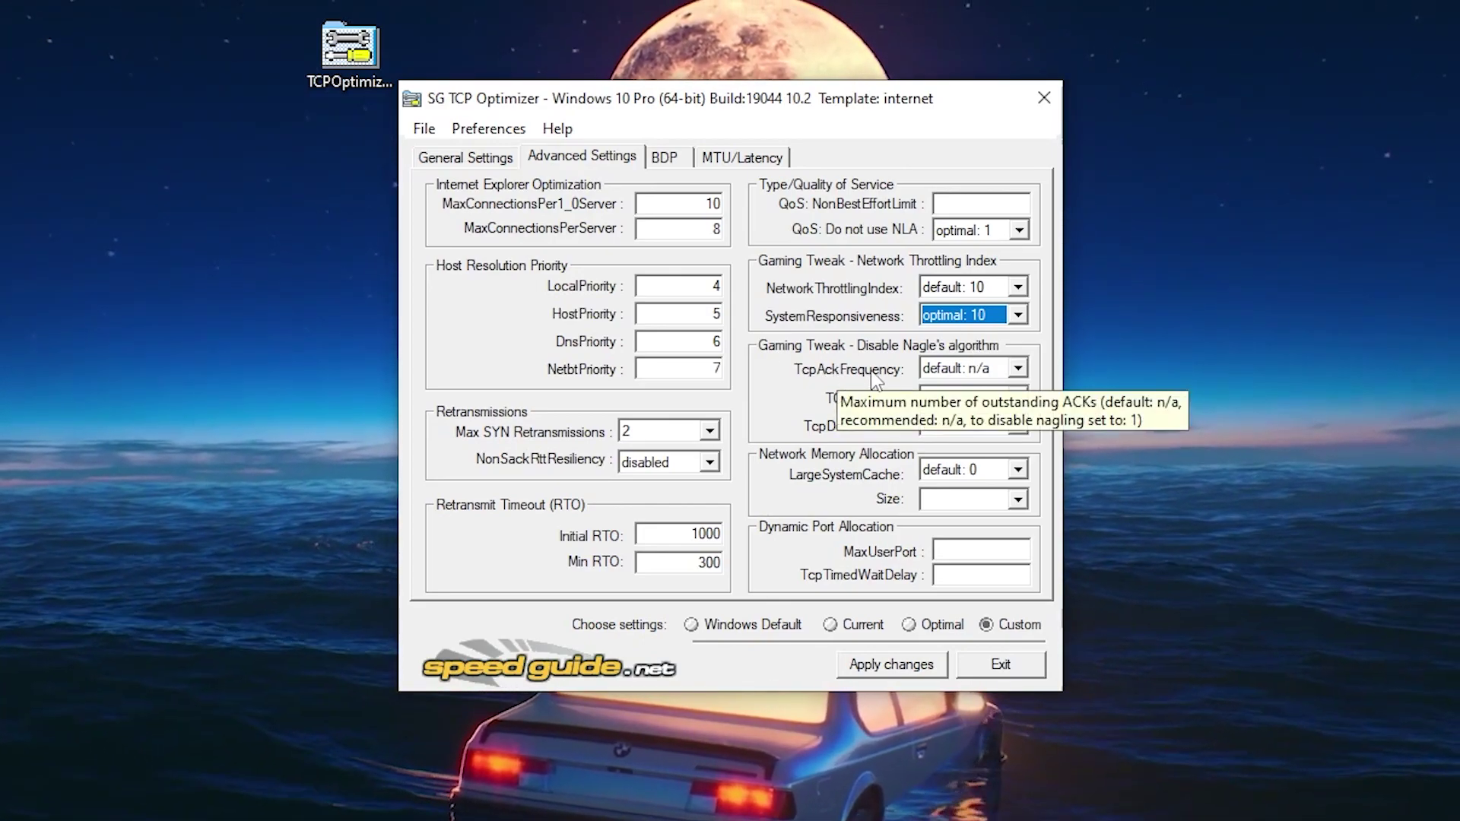
{"action": "left_click", "coordinate": [934, 374]}
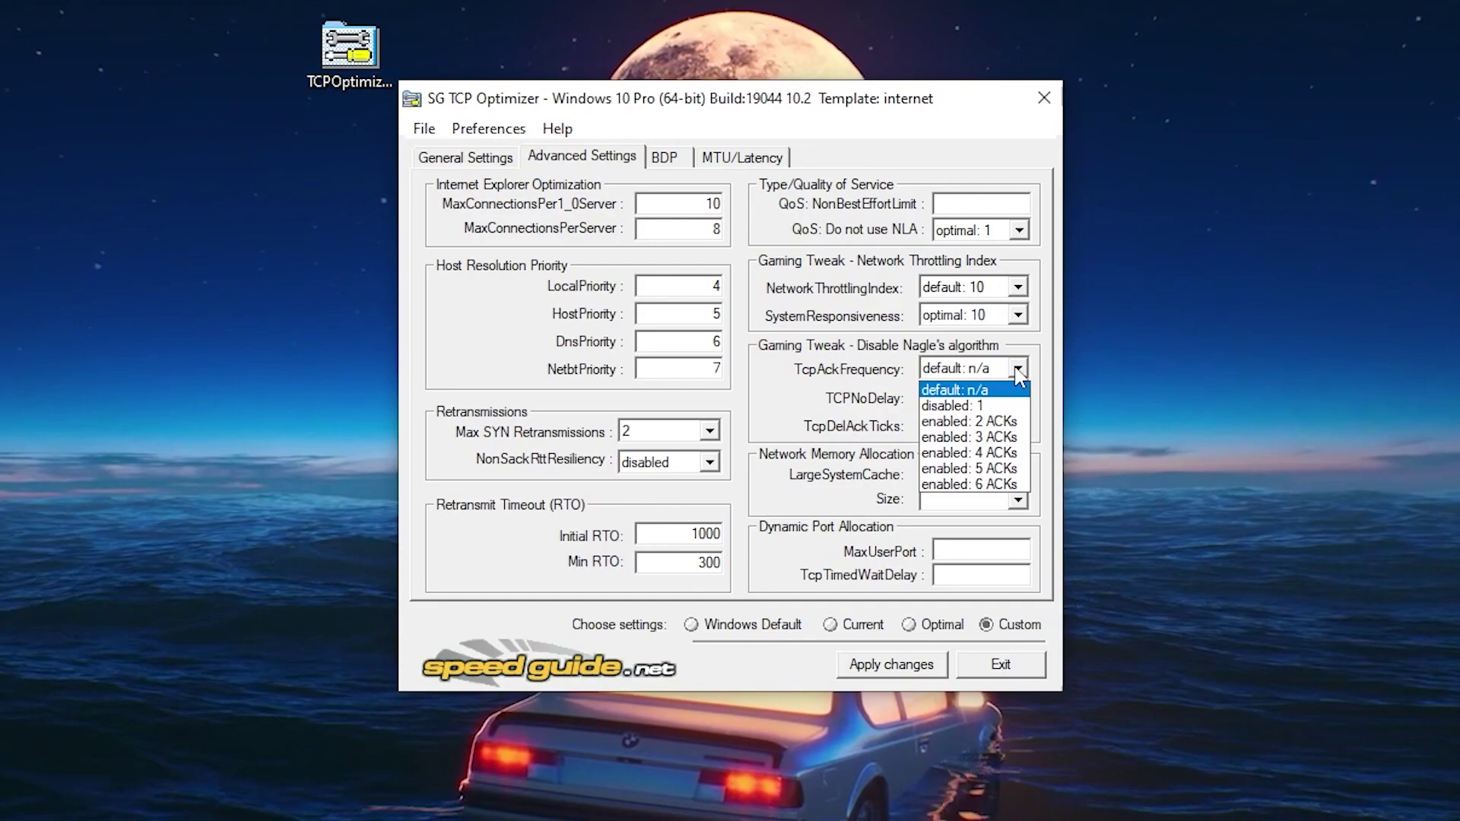
{"action": "left_click", "coordinate": [971, 408]}
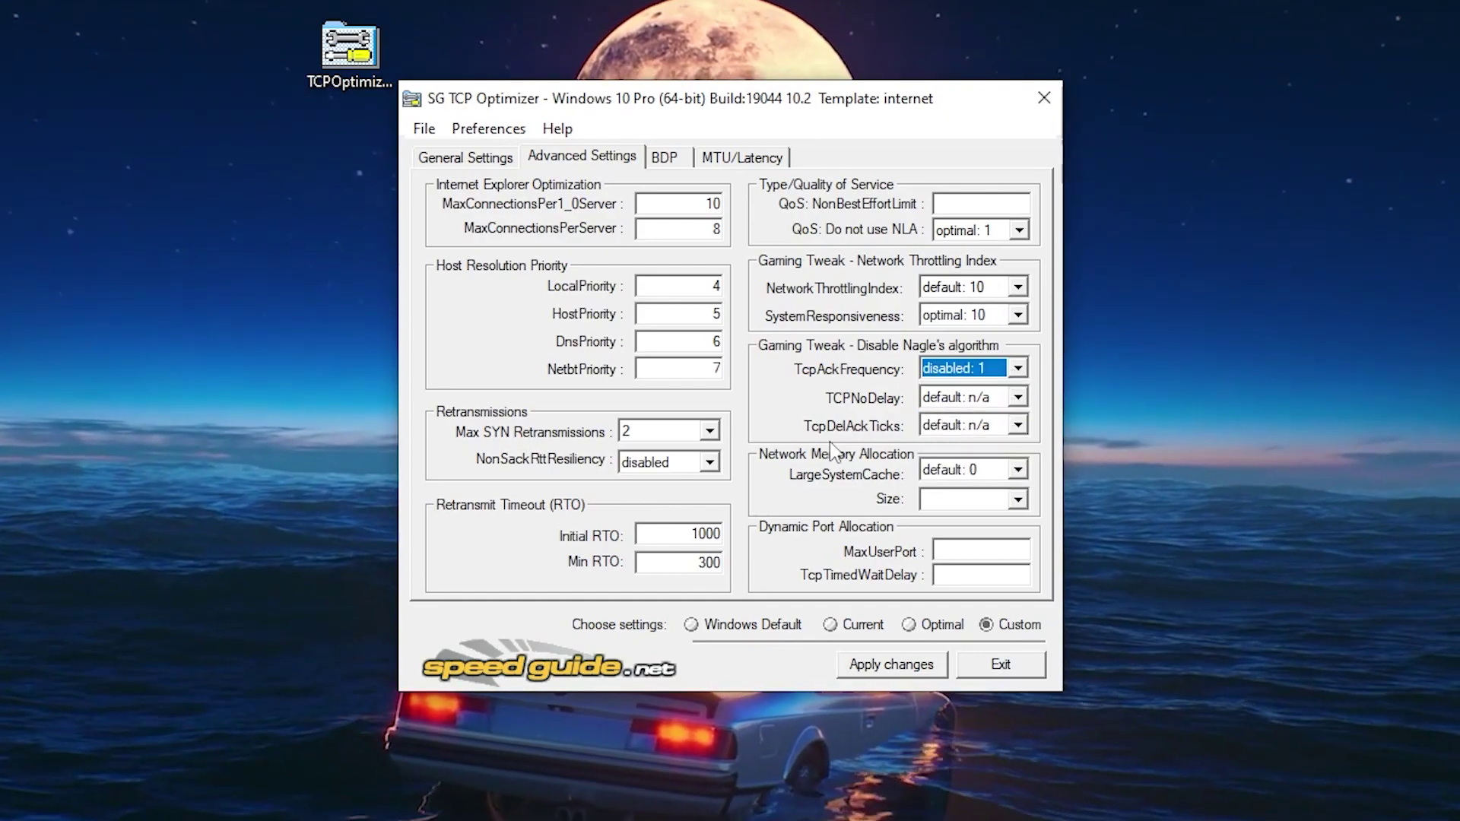
{"action": "left_click", "coordinate": [1017, 399]}
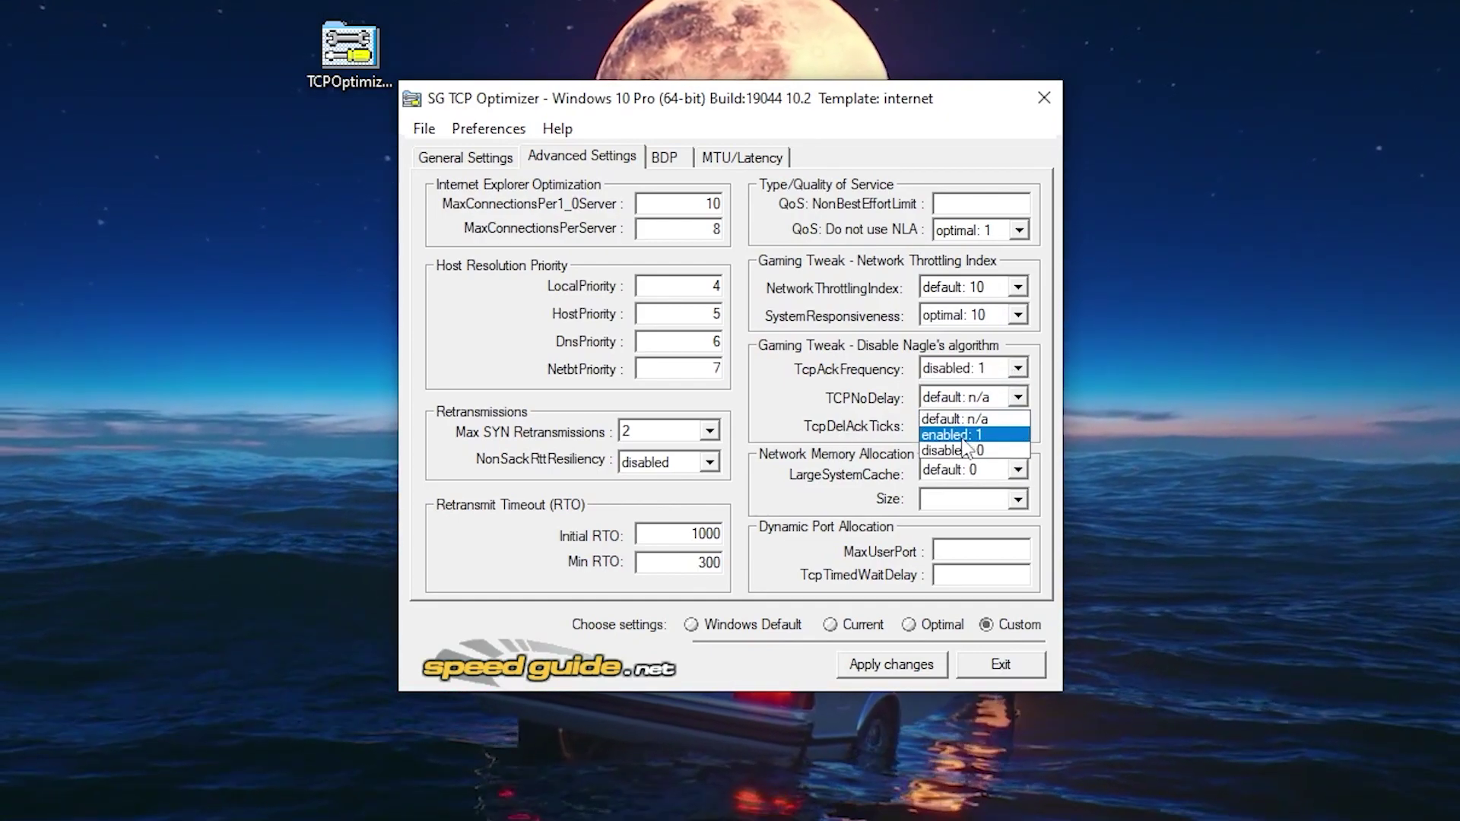
{"action": "left_click", "coordinate": [960, 435]}
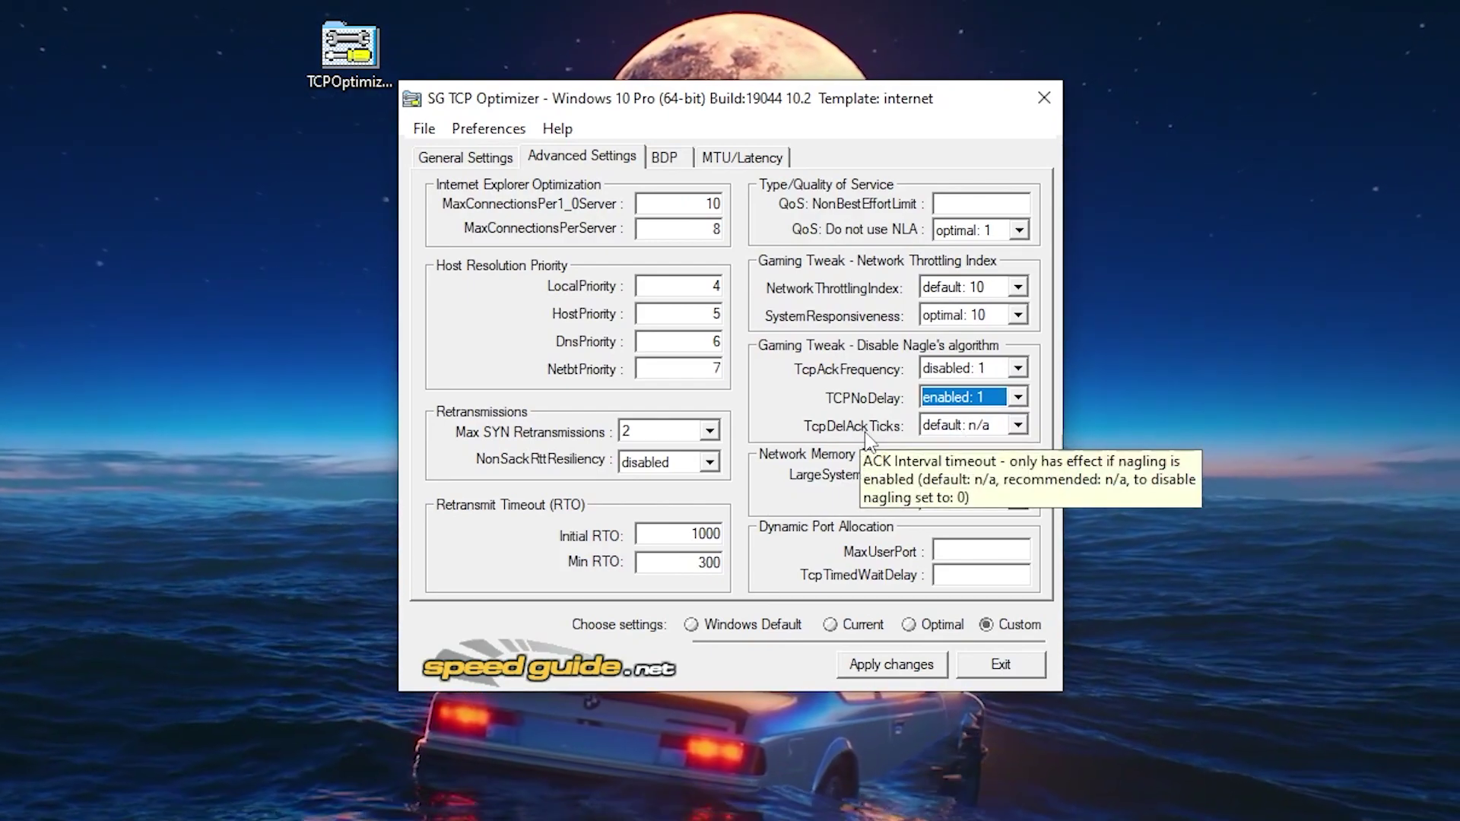
{"action": "left_click", "coordinate": [1018, 425]}
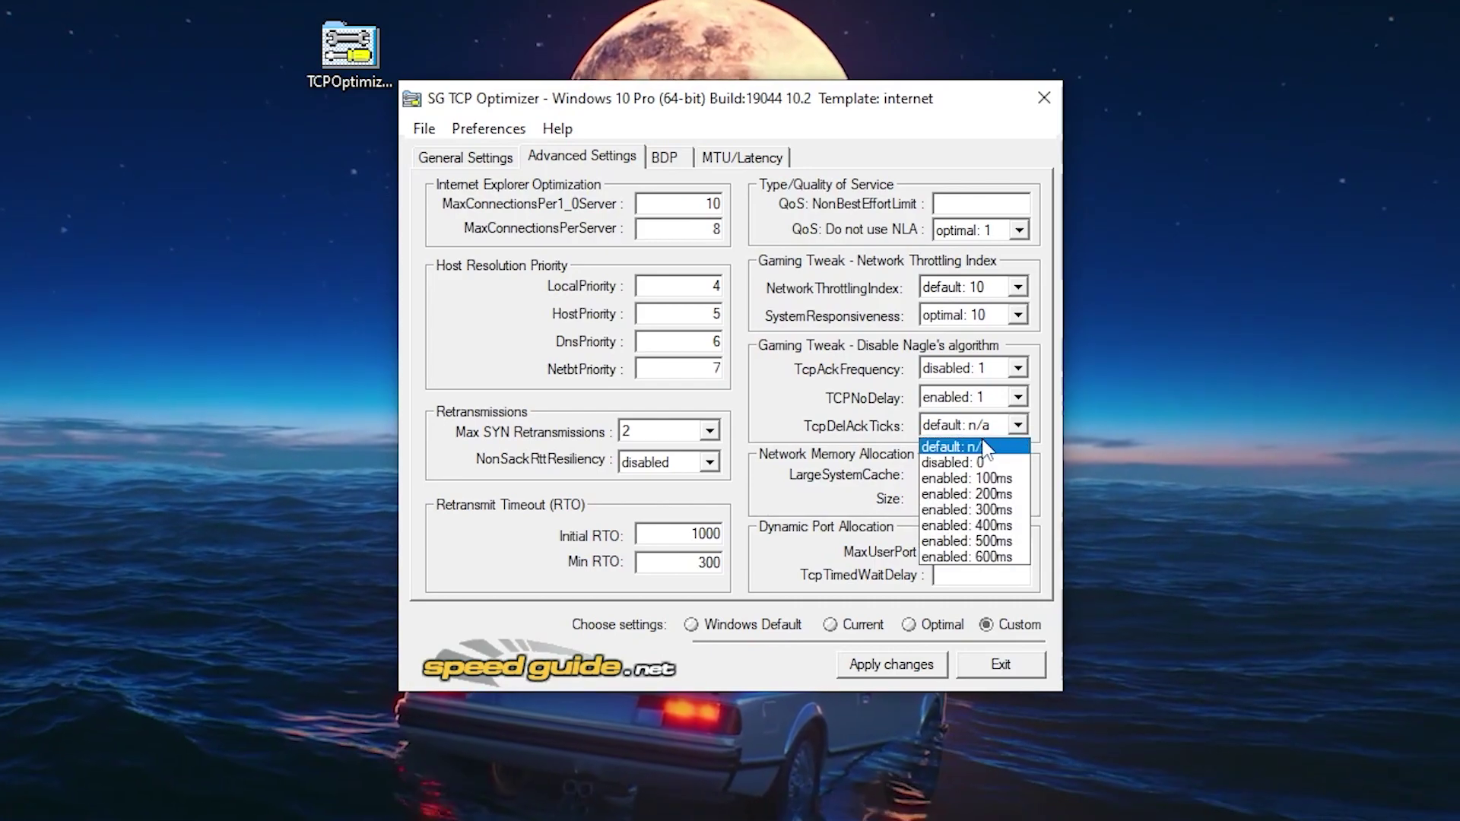
{"action": "left_click", "coordinate": [963, 464]}
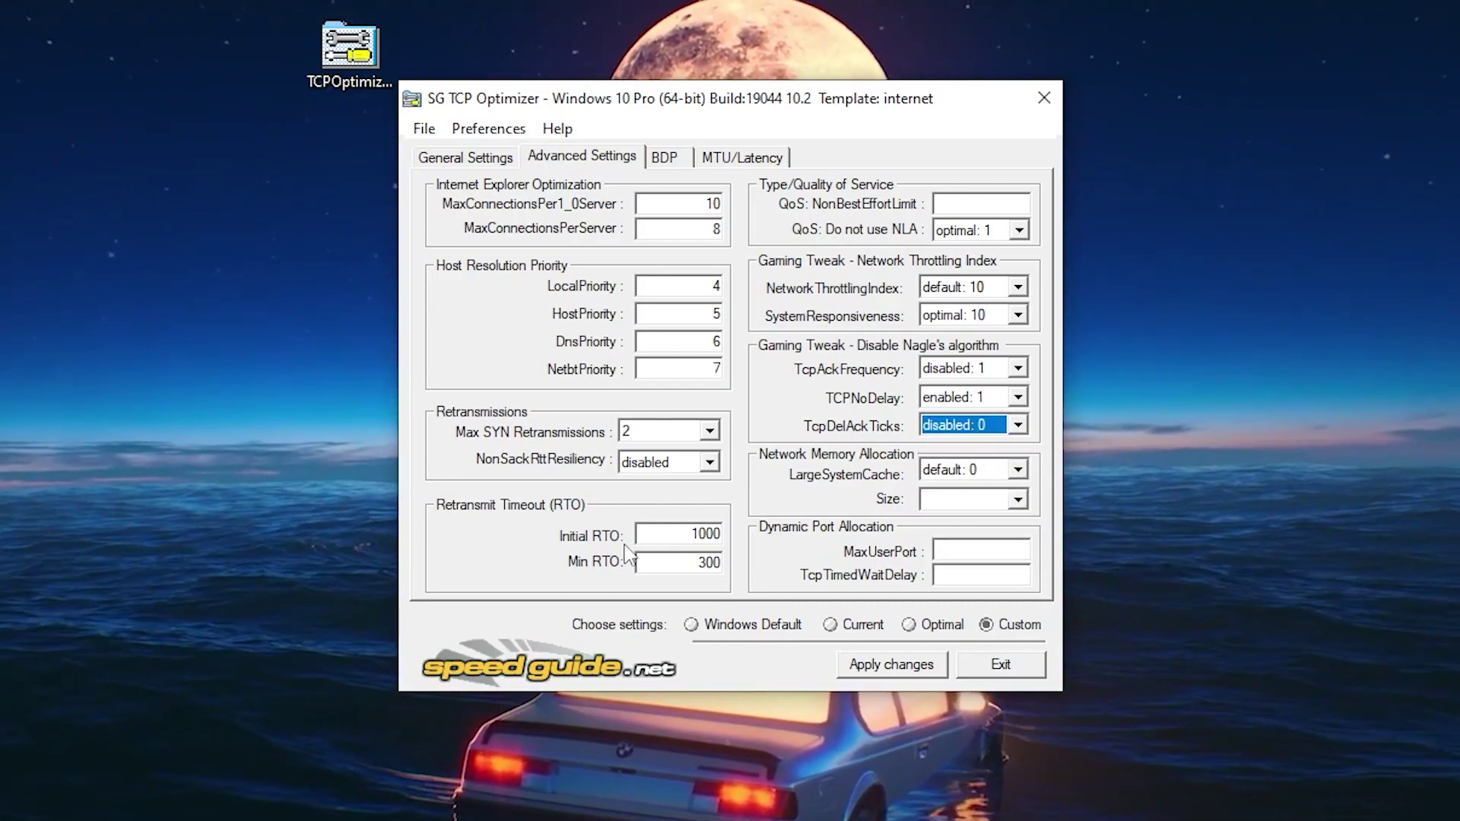
Enter MaxUserPort 65534 and TcpTimedWaitDelay 30, then review the pending changes
{"action": "left_click", "coordinate": [959, 551]}
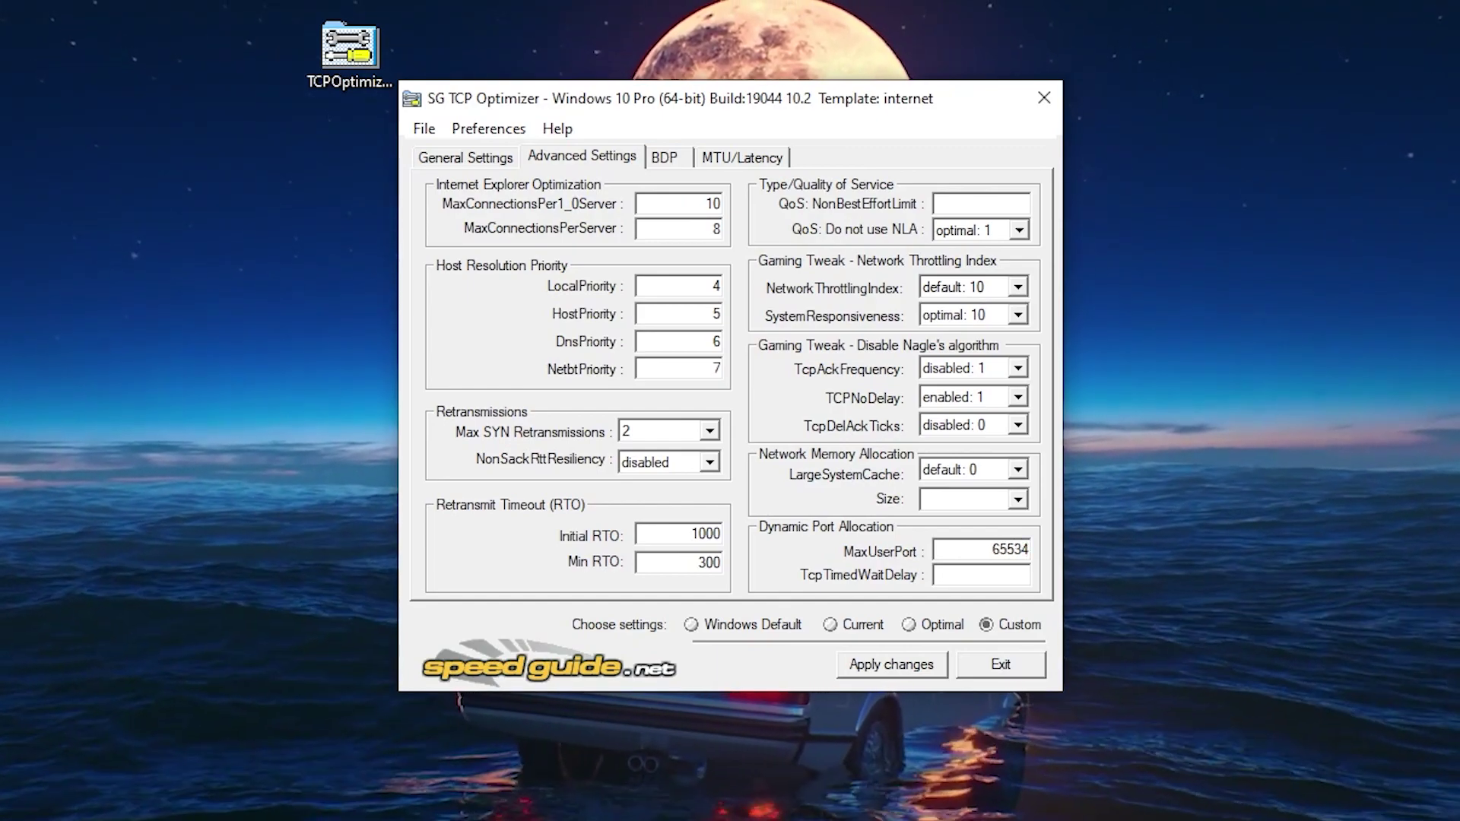
{"action": "left_click", "coordinate": [949, 574]}
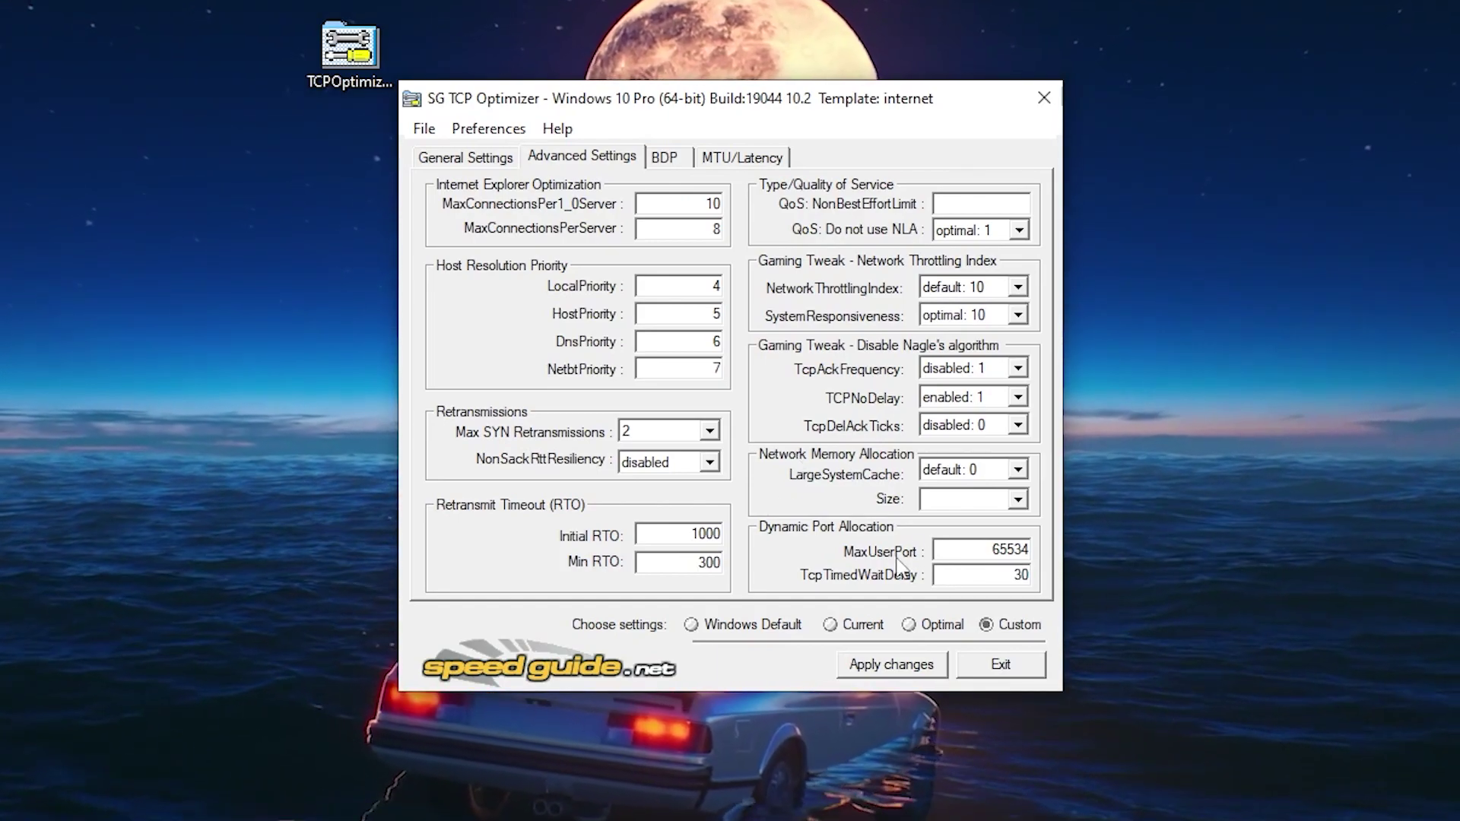
{"action": "left_click", "coordinate": [901, 669]}
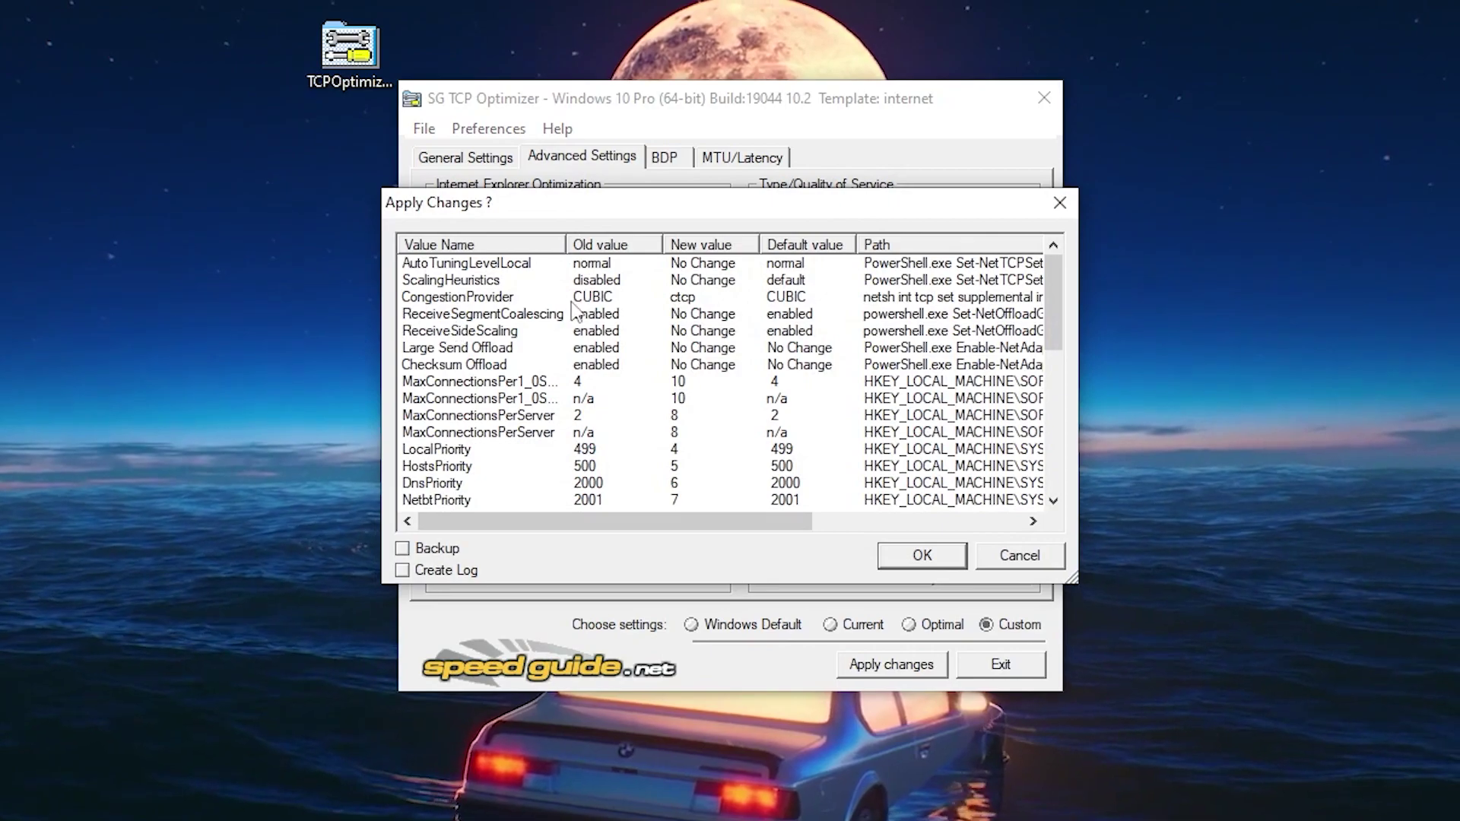
Apply the changes with a registry backup, decline the reboot, and close TCP Optimizer
{"action": "left_click", "coordinate": [407, 554]}
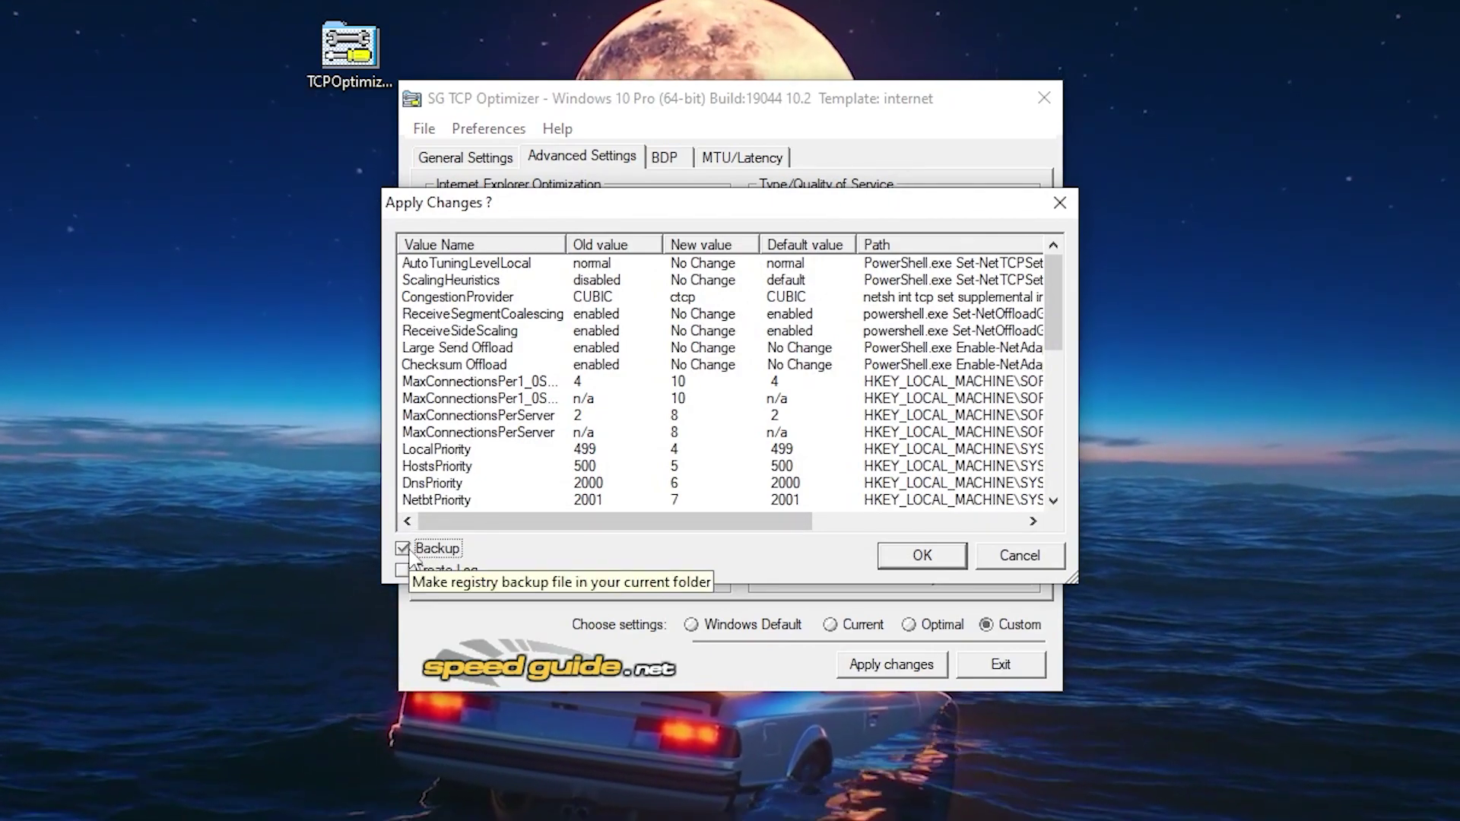
{"action": "left_click", "coordinate": [915, 559]}
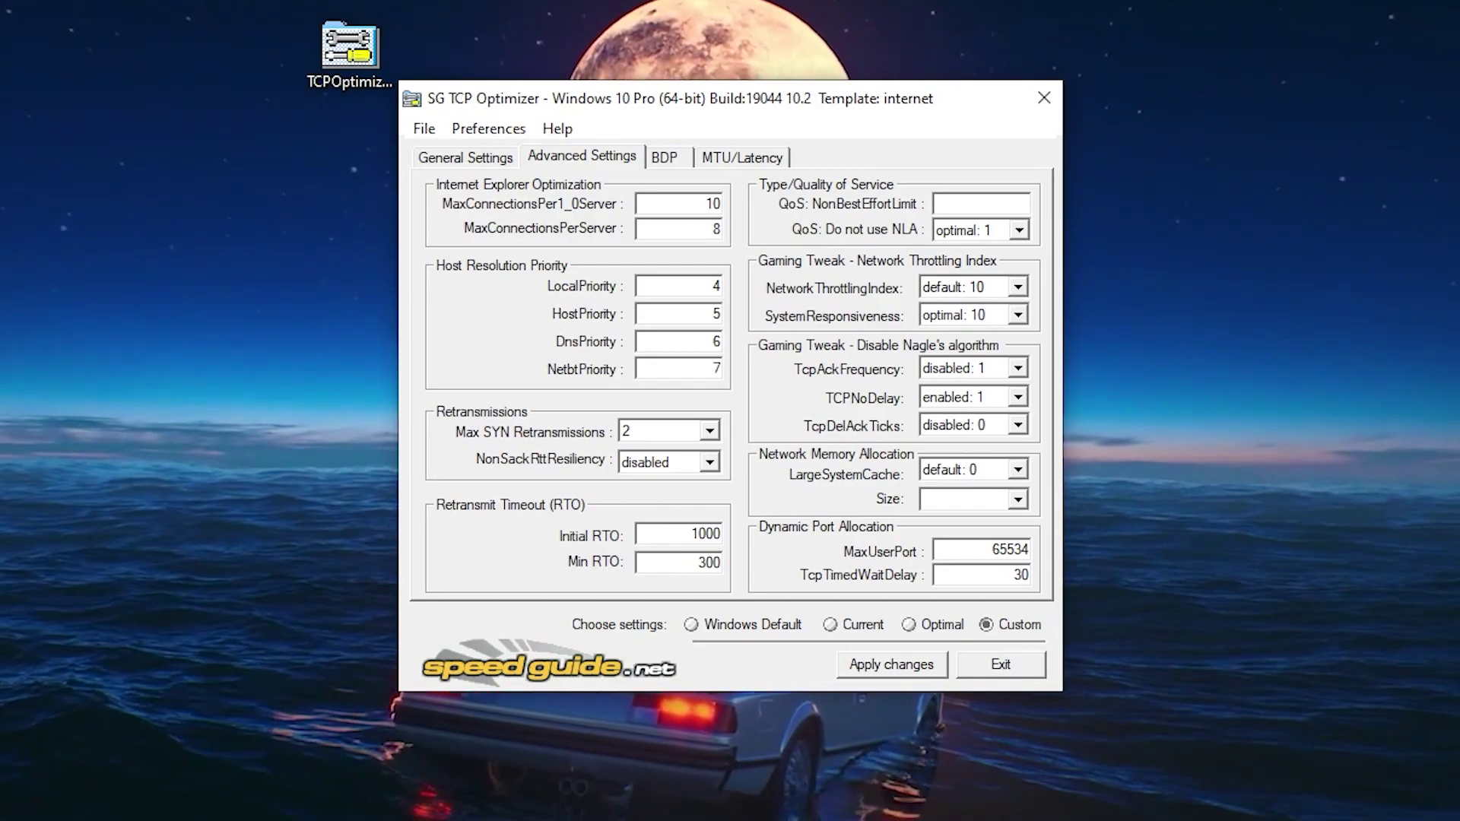
{"action": "left_click", "coordinate": [1051, 109]}
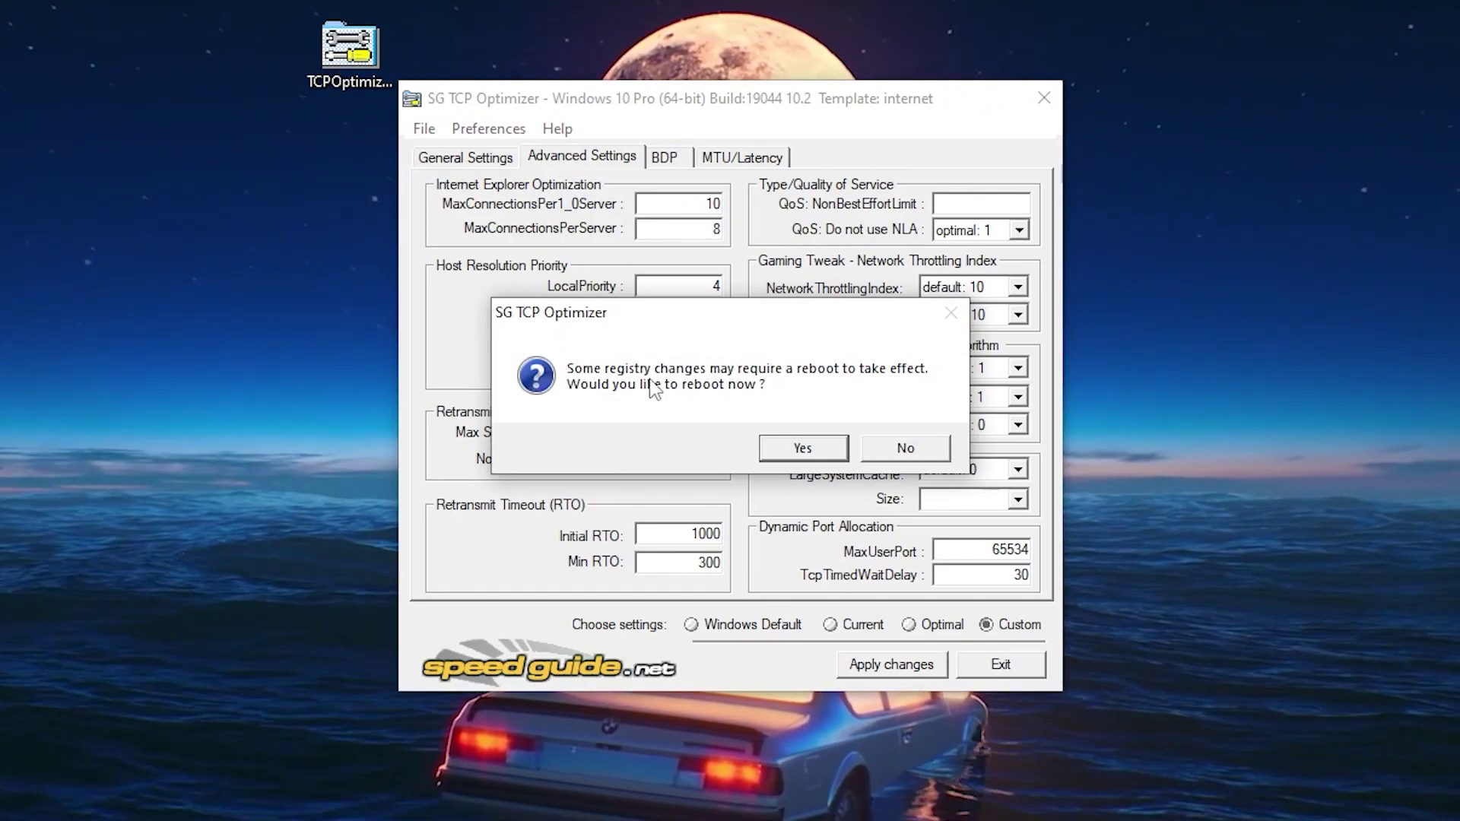
{"action": "left_click", "coordinate": [902, 449]}
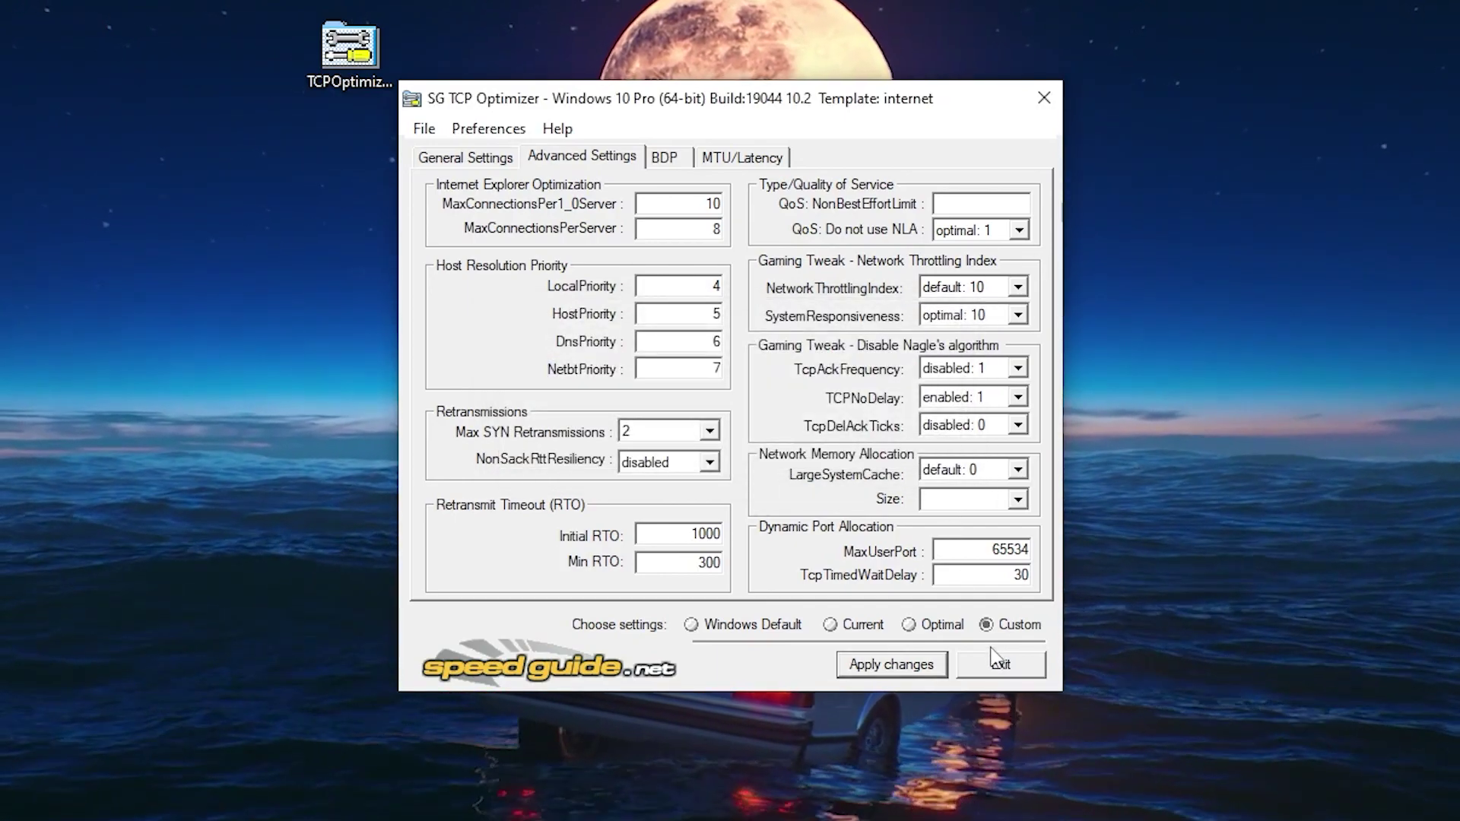
{"action": "left_click", "coordinate": [1044, 97]}
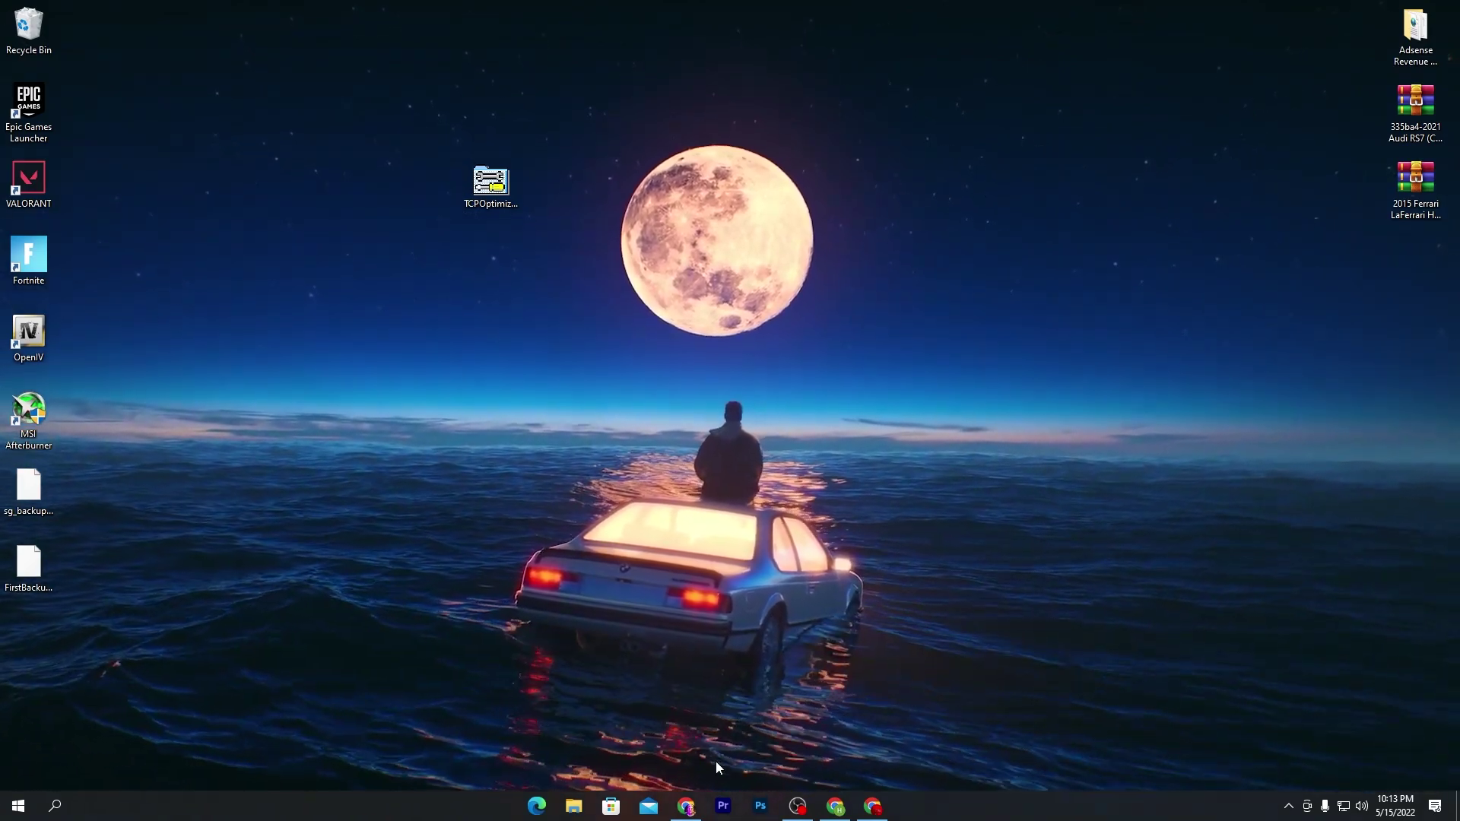
{"action": "left_click", "coordinate": [687, 806]}
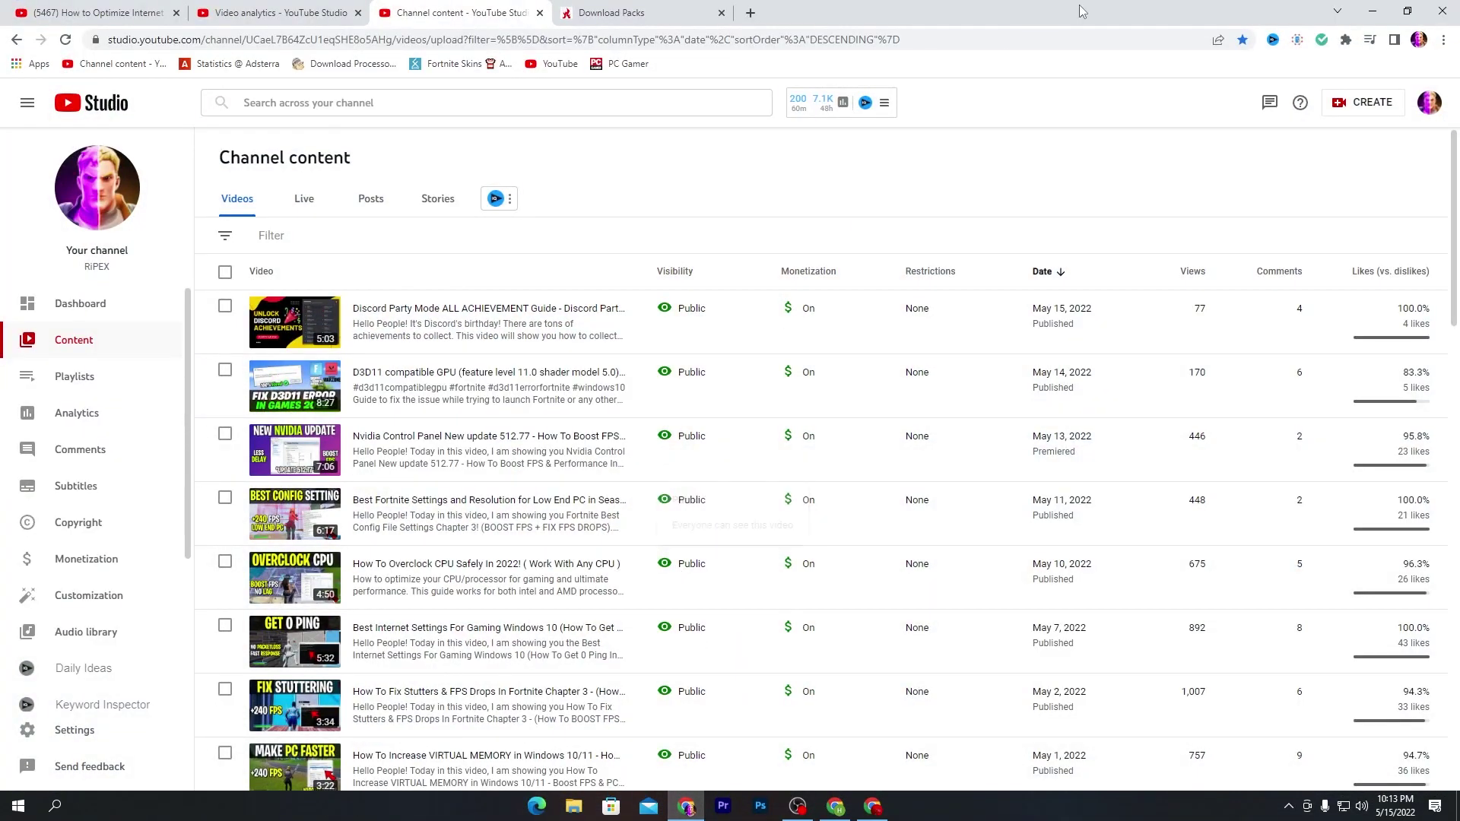
{"action": "left_click", "coordinate": [1375, 9]}
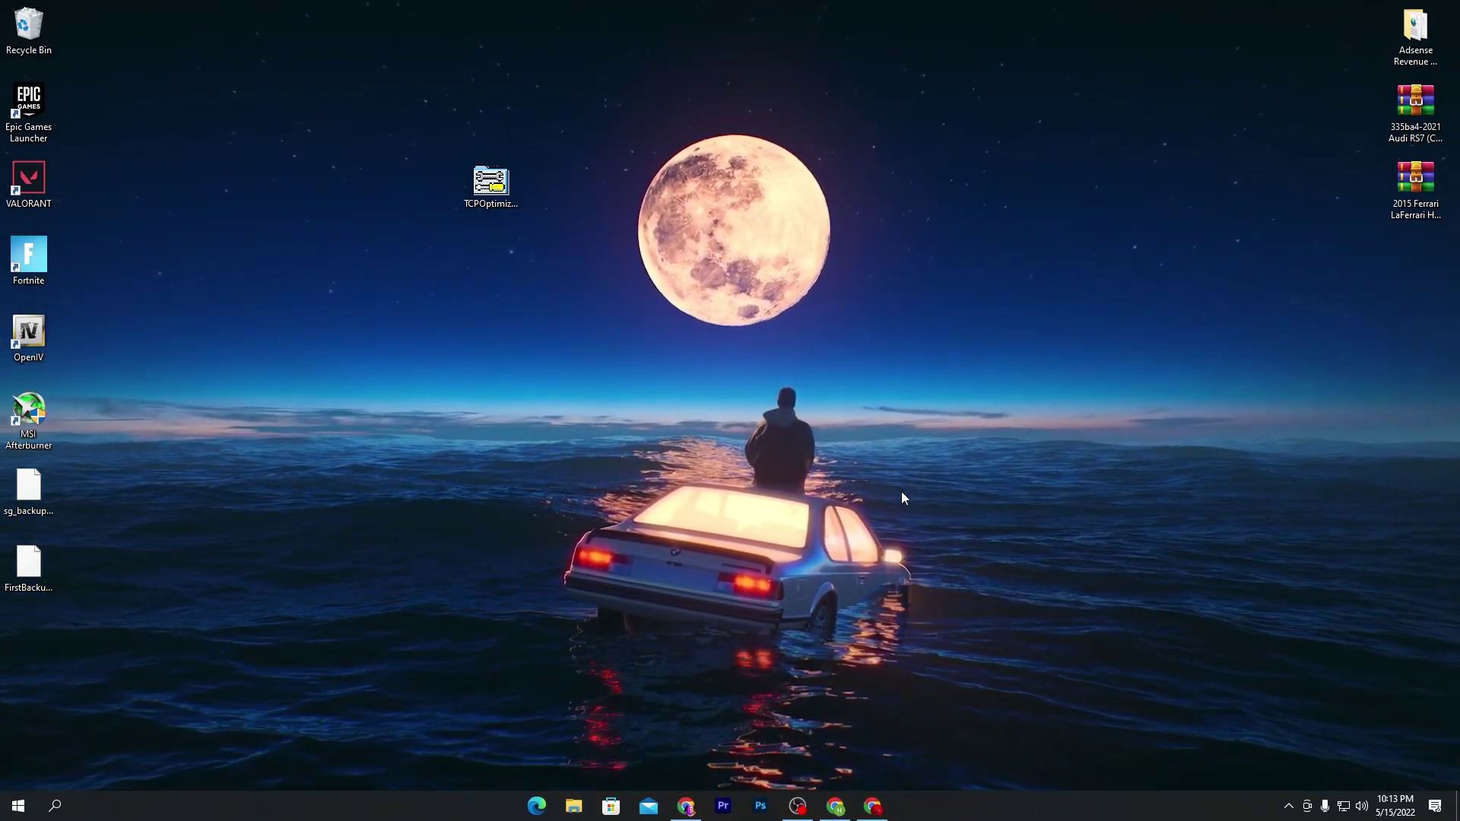
Return to the TCP Optimizer blog in Chrome and search it for 'dns'
{"action": "left_click", "coordinate": [870, 809]}
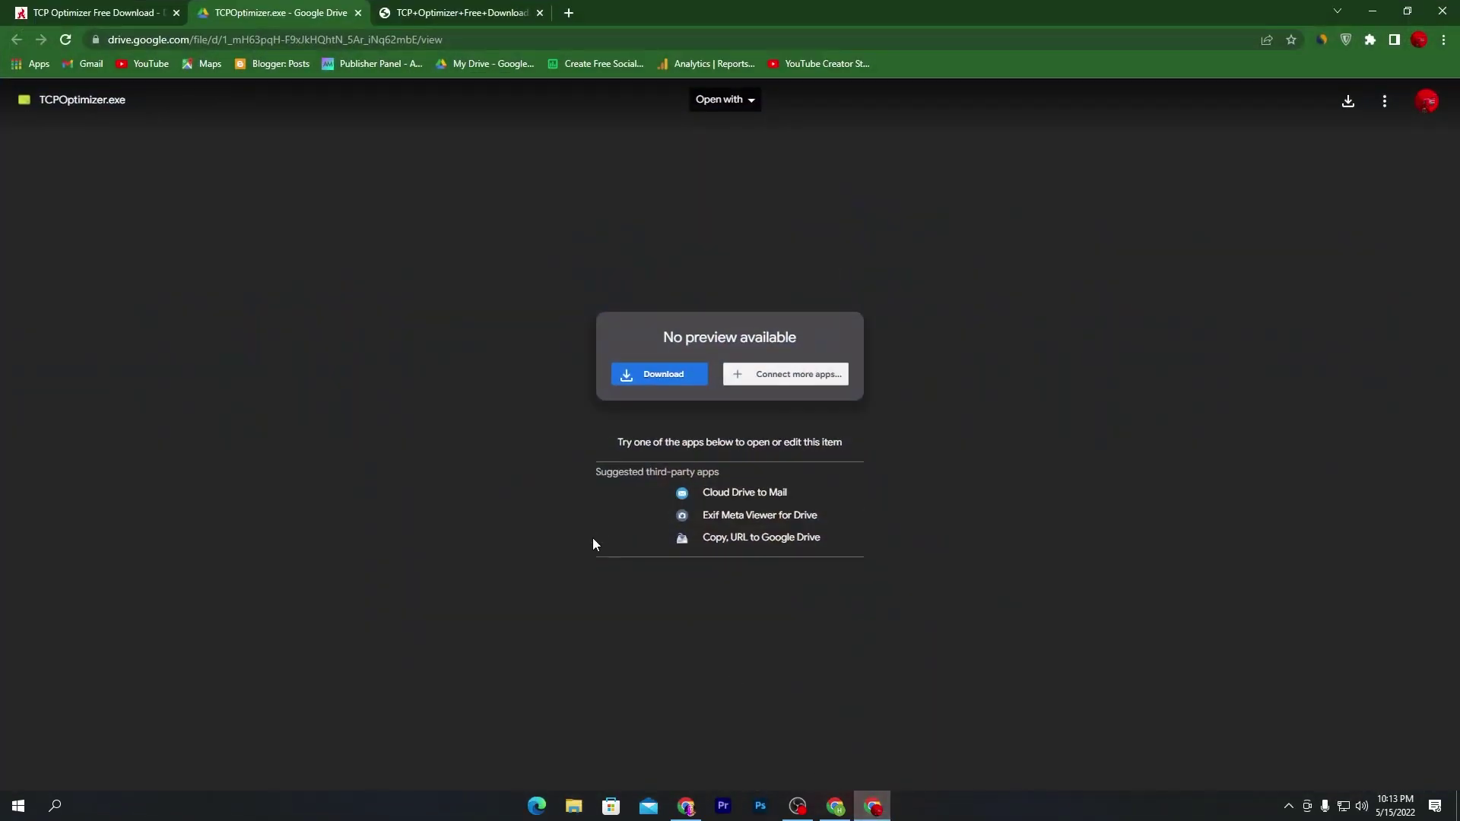
{"action": "left_click", "coordinate": [124, 9]}
{"action": "scroll", "coordinate": [489, 235], "scroll_direction": "up", "scroll_amount": 10}
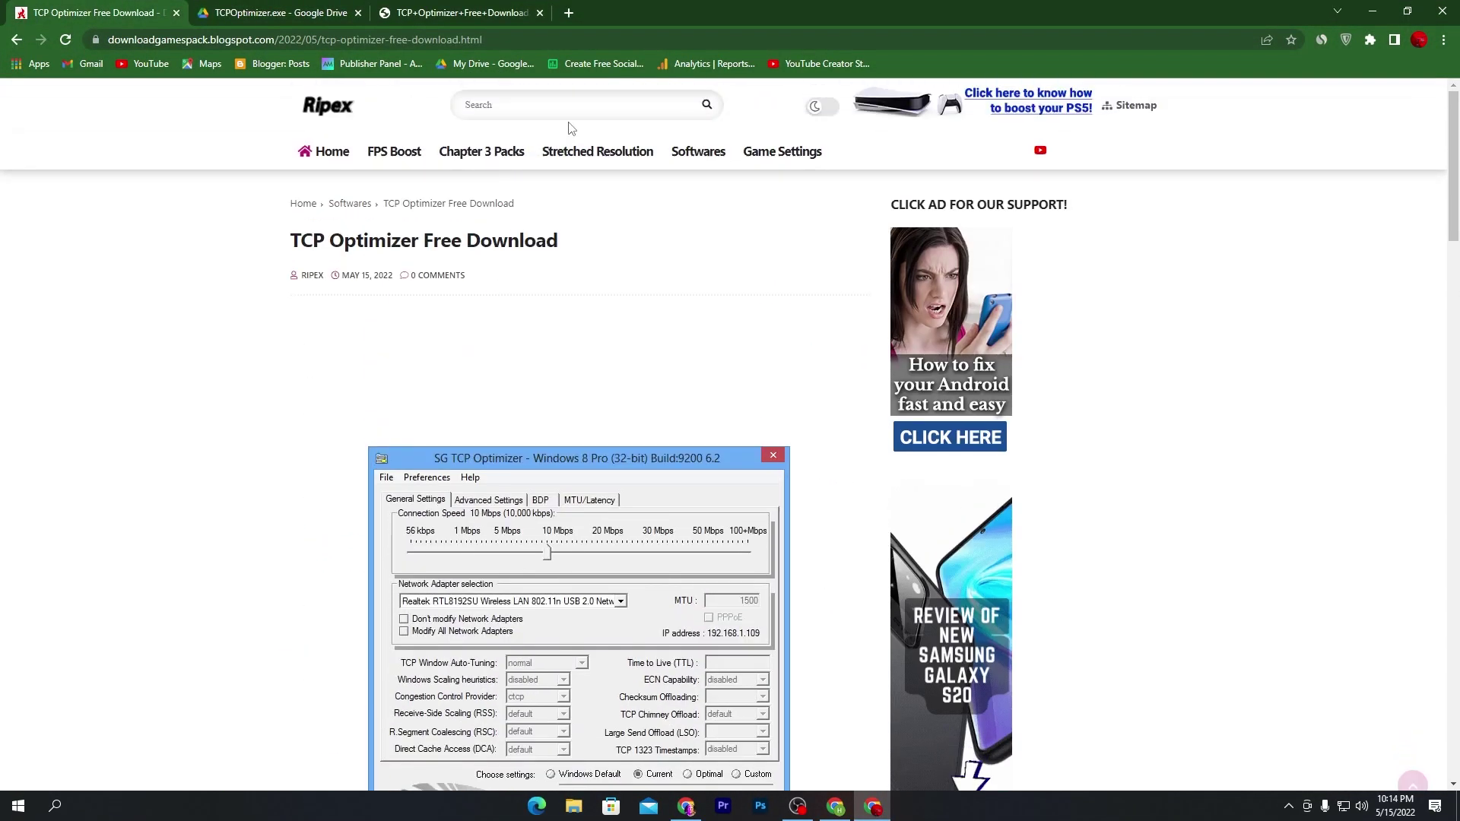
{"action": "left_click", "coordinate": [508, 107]}
{"action": "left_click", "coordinate": [479, 102]}
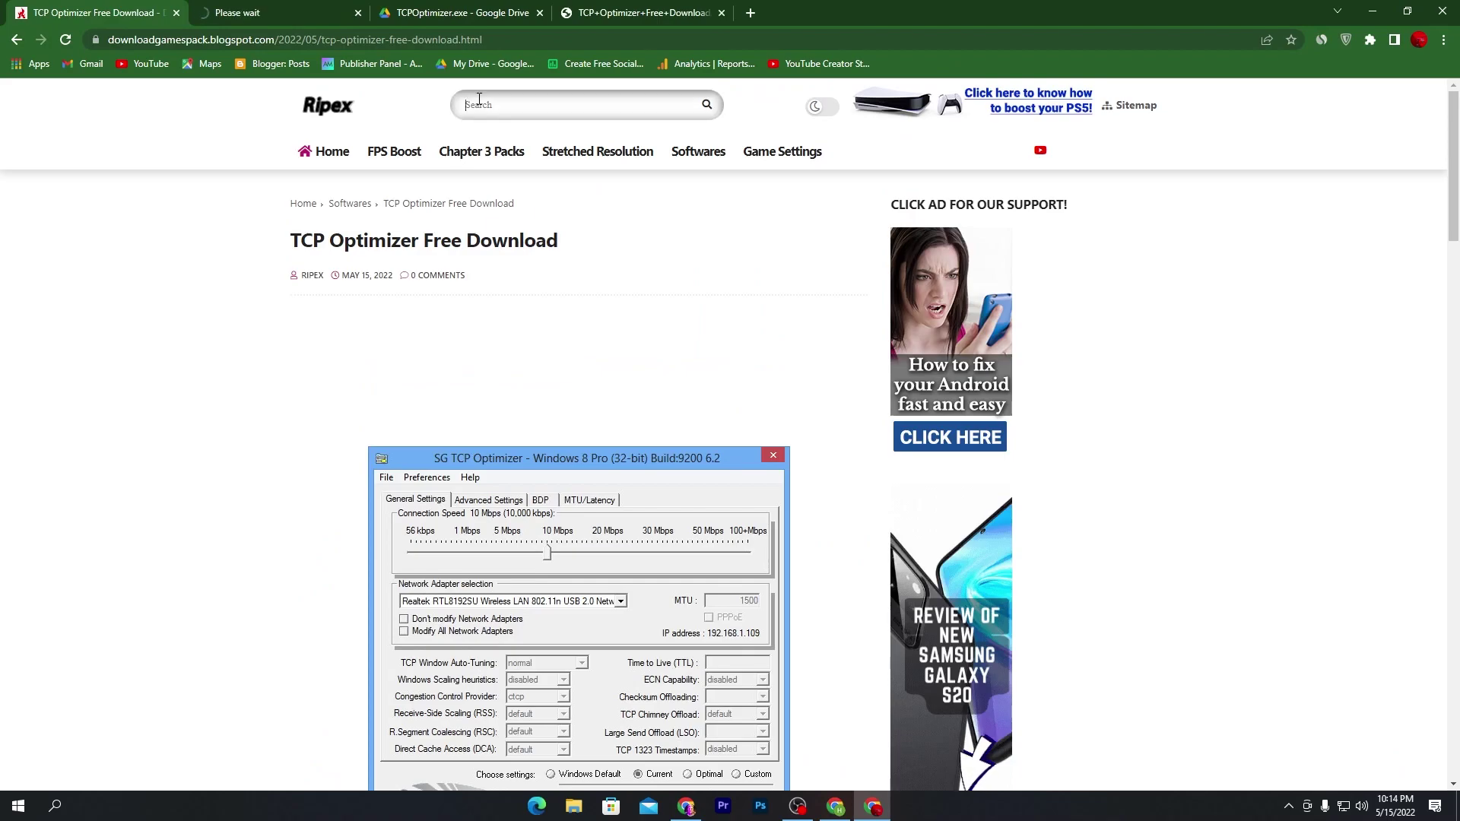
{"action": "type", "text": "dns"}
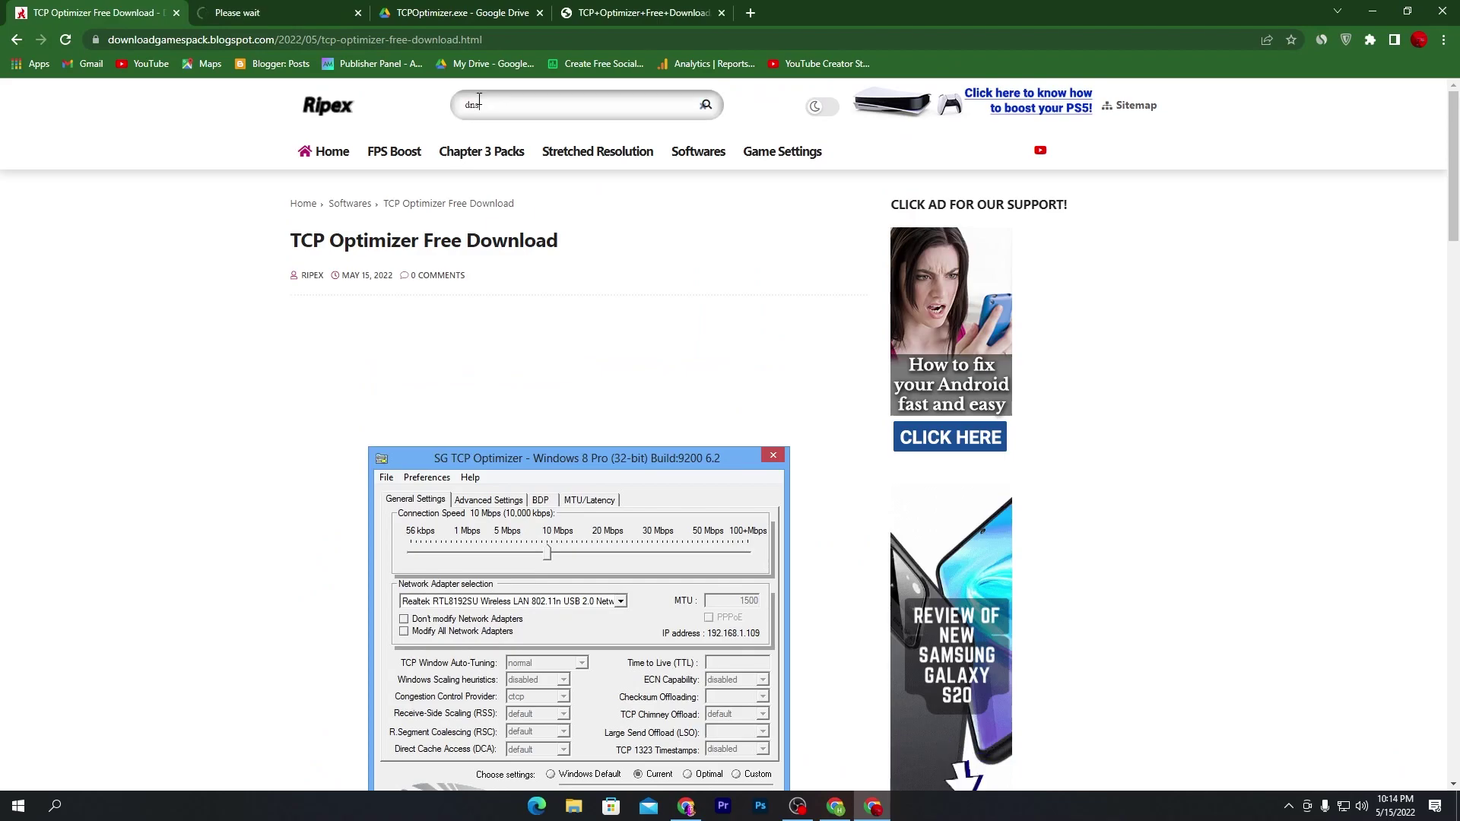
{"action": "key", "text": "Return"}
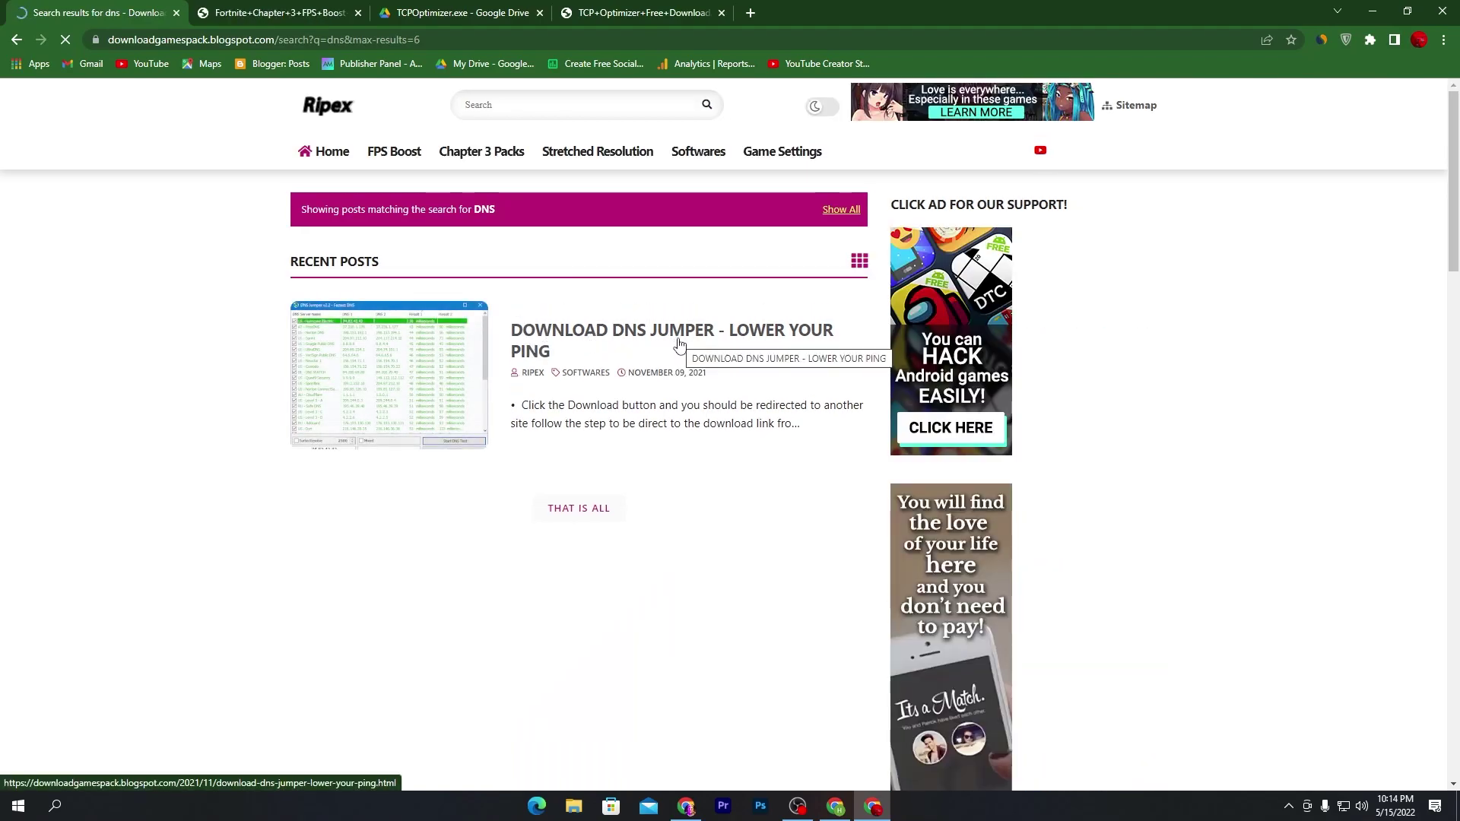
Open the DOWNLOAD DNS JUMPER article and follow its download link to Rekonise
{"action": "left_click", "coordinate": [679, 344]}
{"action": "scroll", "coordinate": [675, 309], "scroll_direction": "down", "scroll_amount": 1}
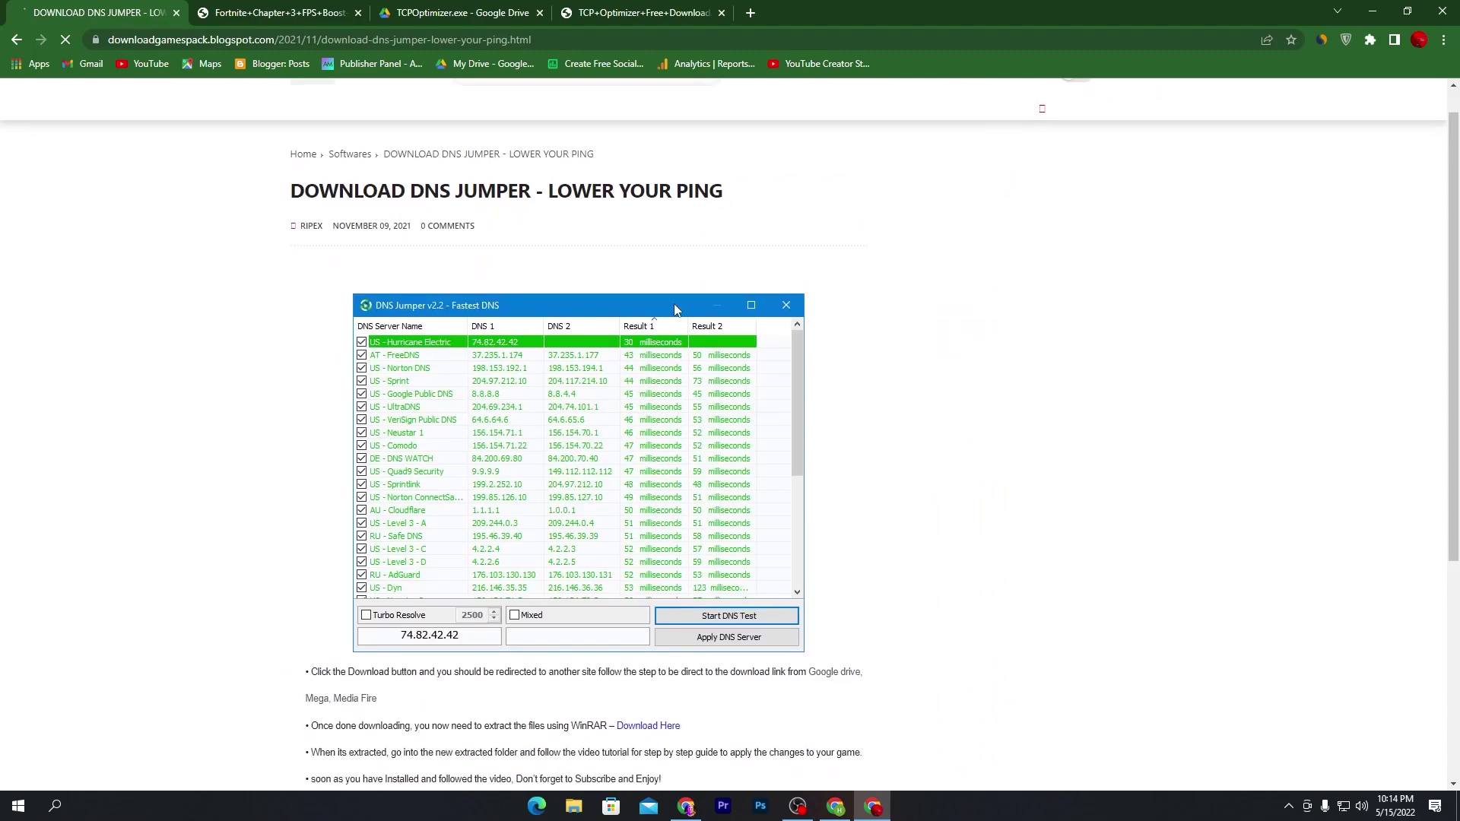
{"action": "scroll", "coordinate": [675, 310], "scroll_direction": "down", "scroll_amount": 5}
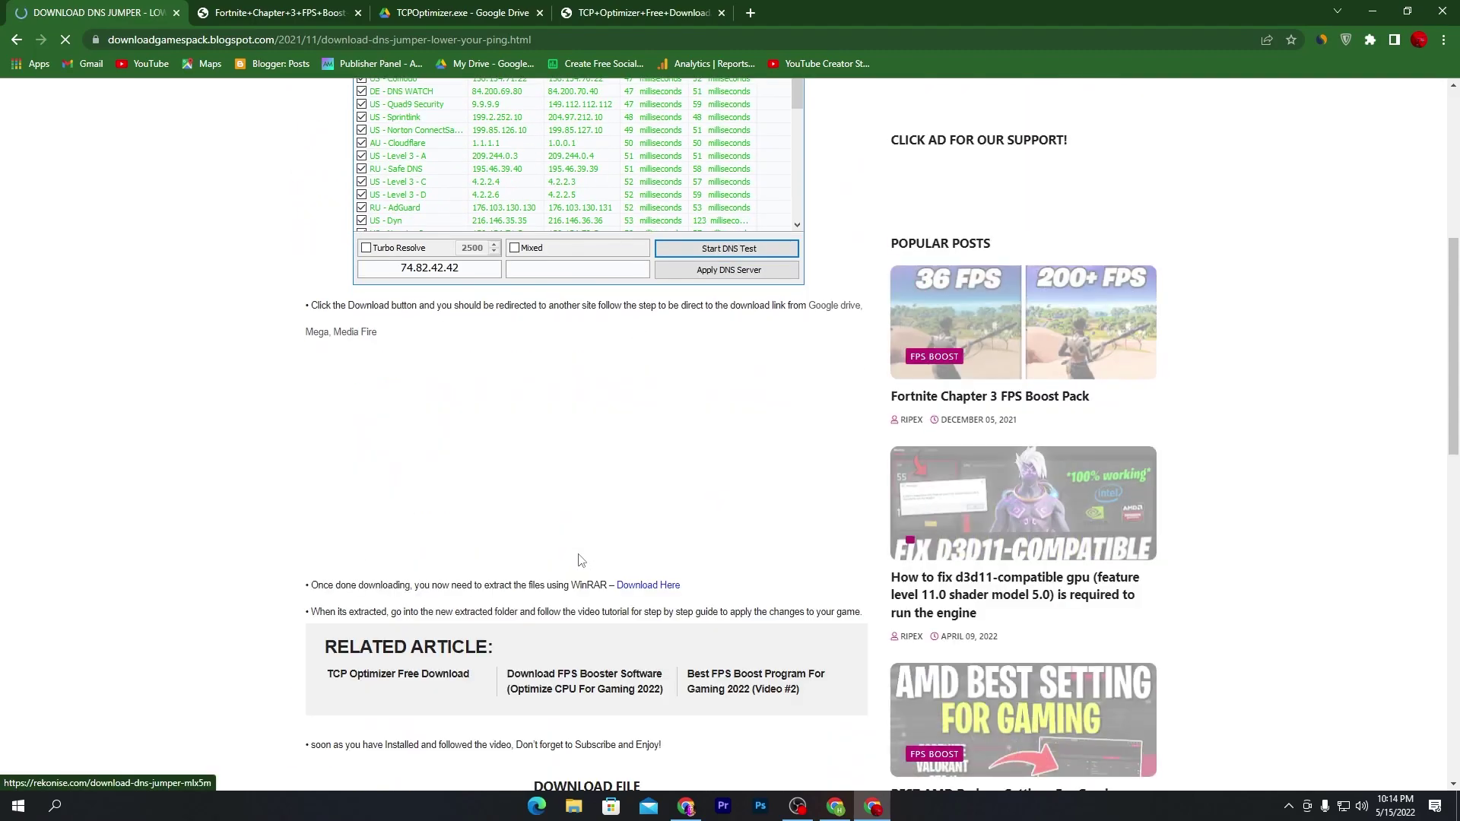
{"action": "scroll", "coordinate": [589, 533], "scroll_direction": "down", "scroll_amount": 5}
{"action": "left_click", "coordinate": [586, 493]}
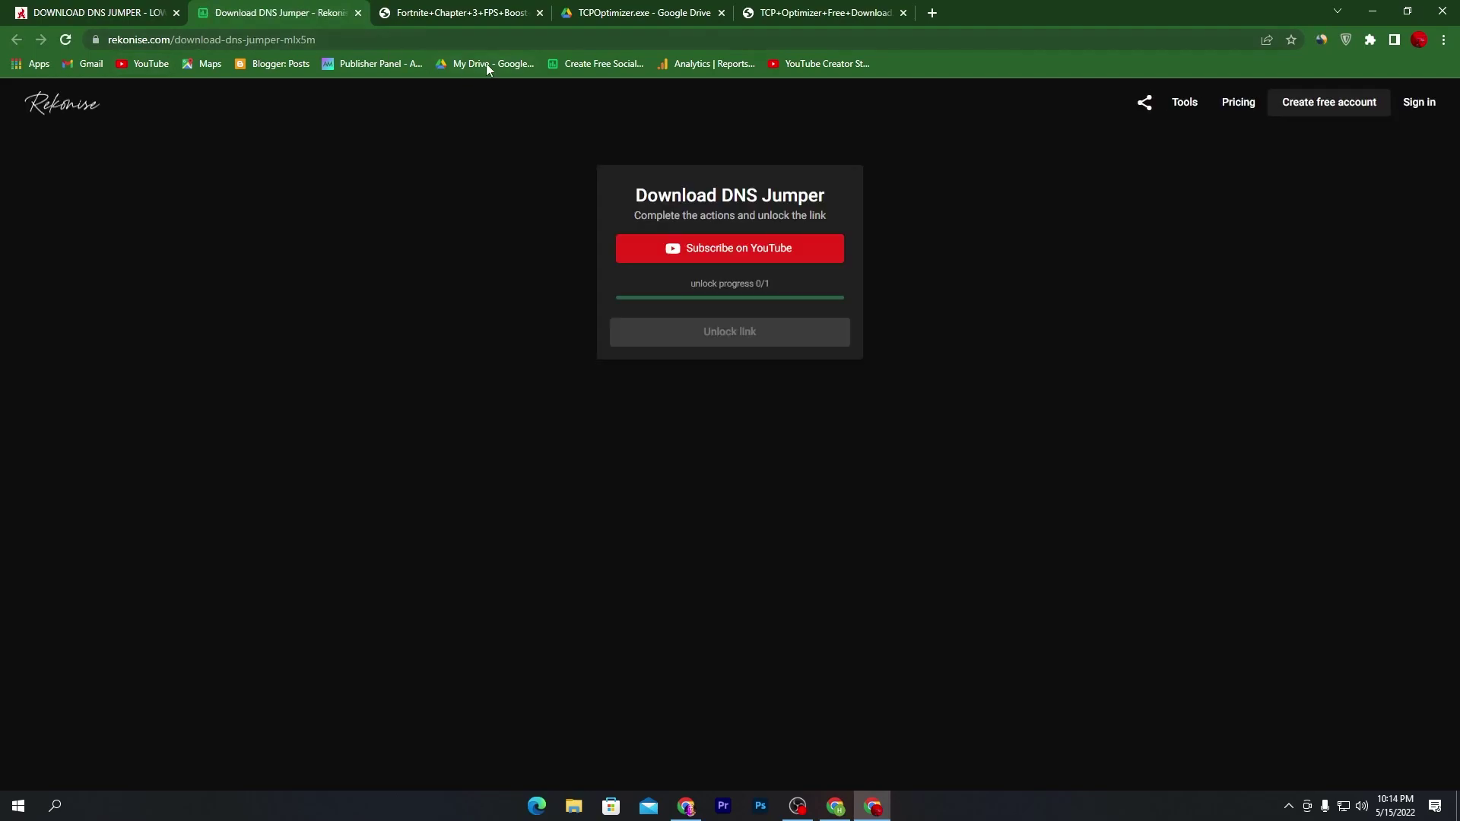
Subscribe via the YouTube prompt, then unlock the Rekonise link to download DnsJumper.zip
{"action": "left_click", "coordinate": [718, 465]}
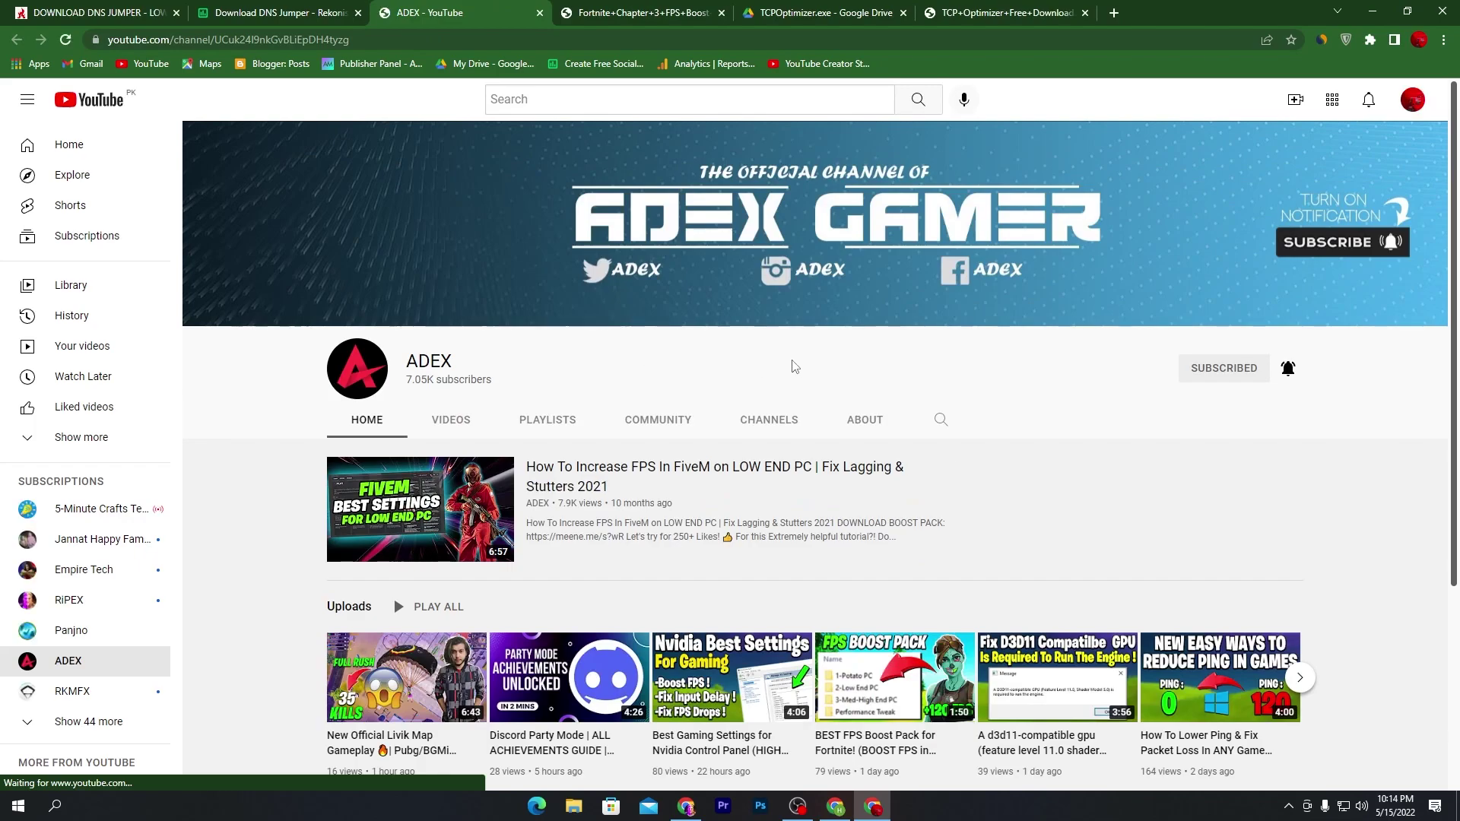
{"action": "left_click", "coordinate": [311, 8]}
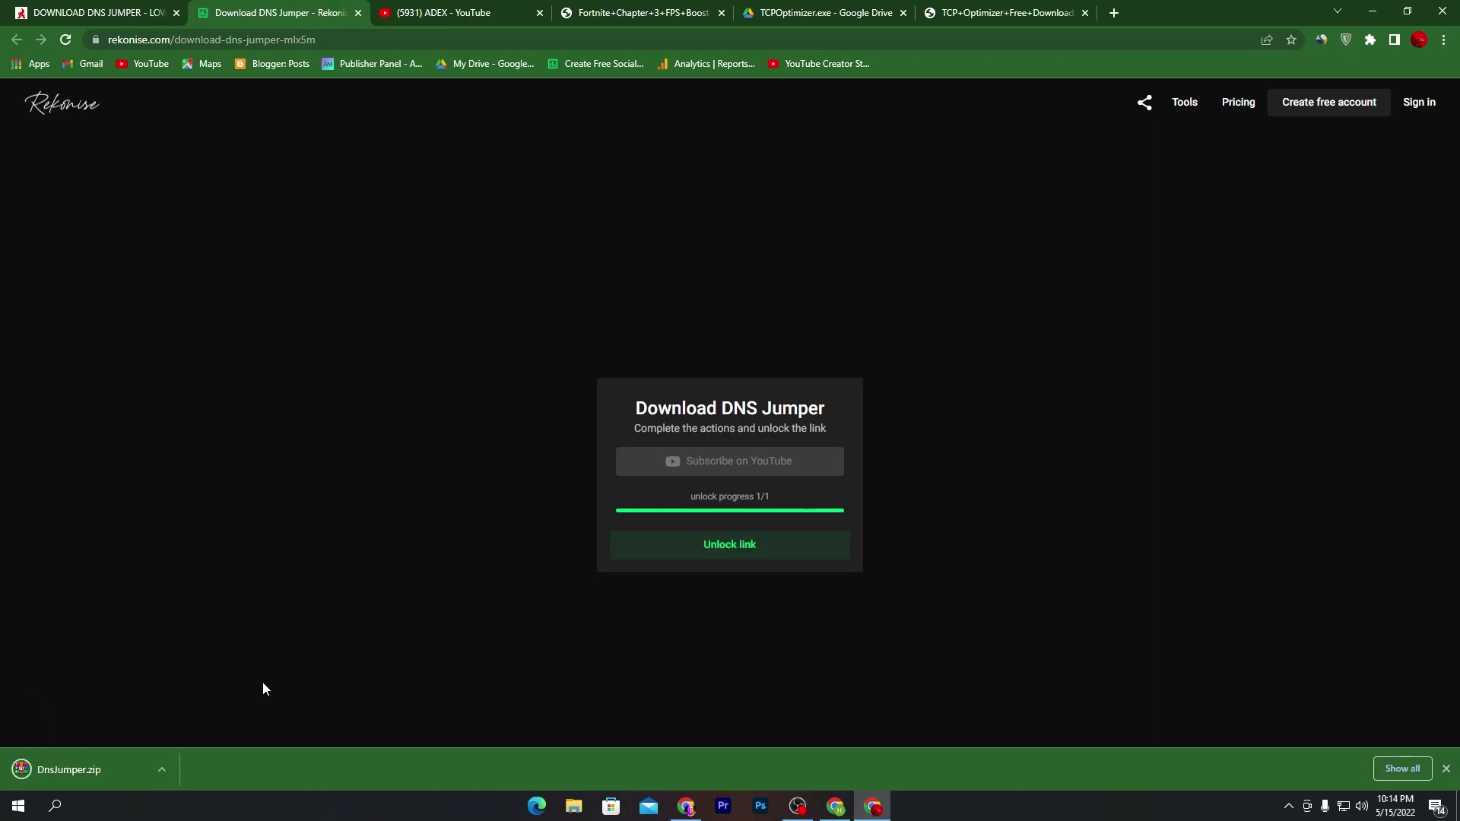
{"action": "double_click", "coordinate": [1169, 16]}
Drag DnsJumper.zip from Chrome's download bar onto the desktop and close Chrome
{"action": "left_click_drag", "start_coordinate": [228, 729], "coordinate": [354, 676]}
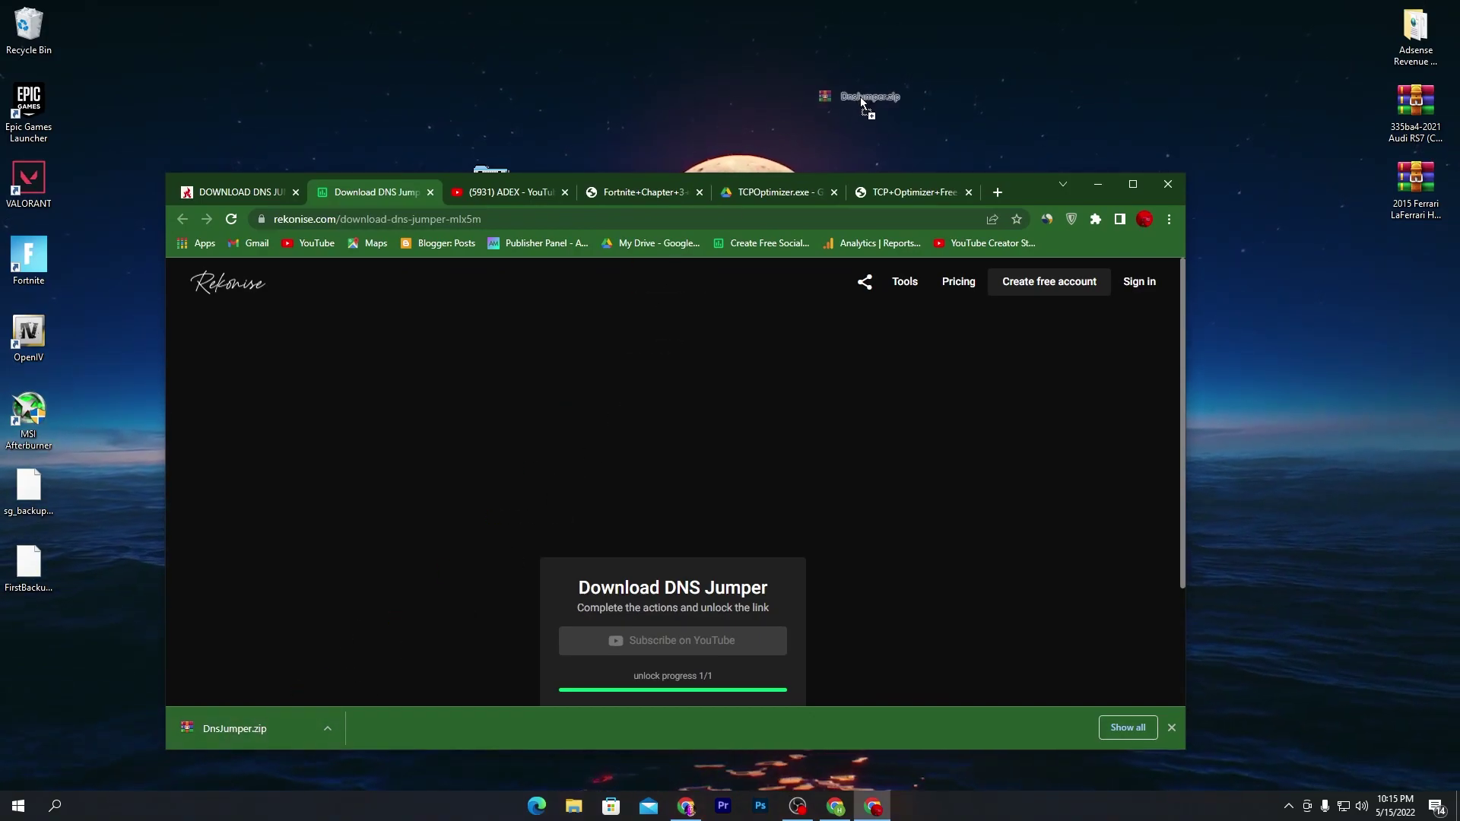
{"action": "left_click_drag", "start_coordinate": [860, 98], "coordinate": [867, 97]}
{"action": "left_click", "coordinate": [1167, 185]}
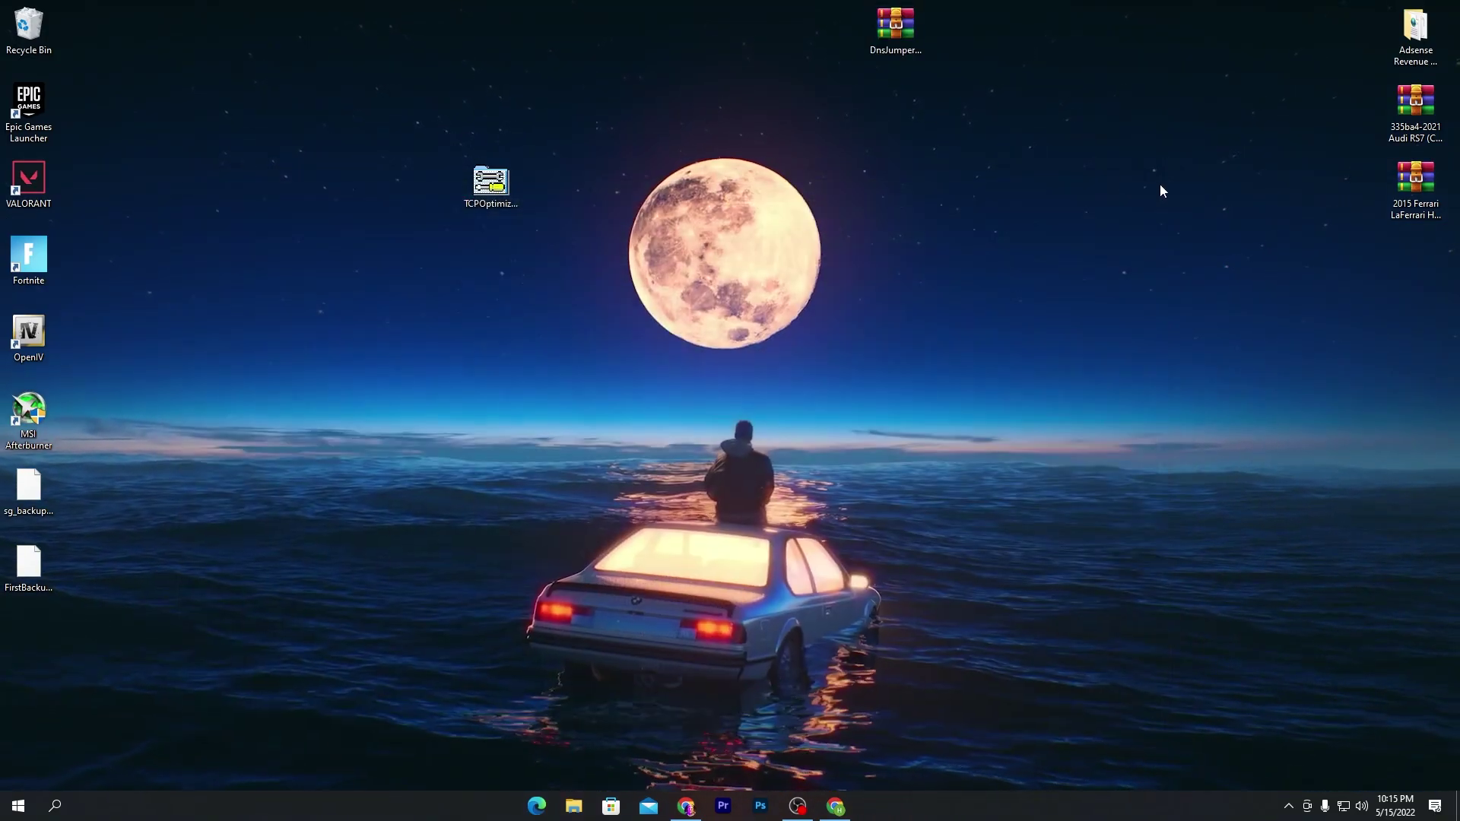
{"action": "left_click_drag", "start_coordinate": [881, 34], "coordinate": [769, 107]}
Open DnsJumper.zip in WinRAR and extract the DnsJumper folder to the desktop
{"action": "double_click", "coordinate": [768, 106]}
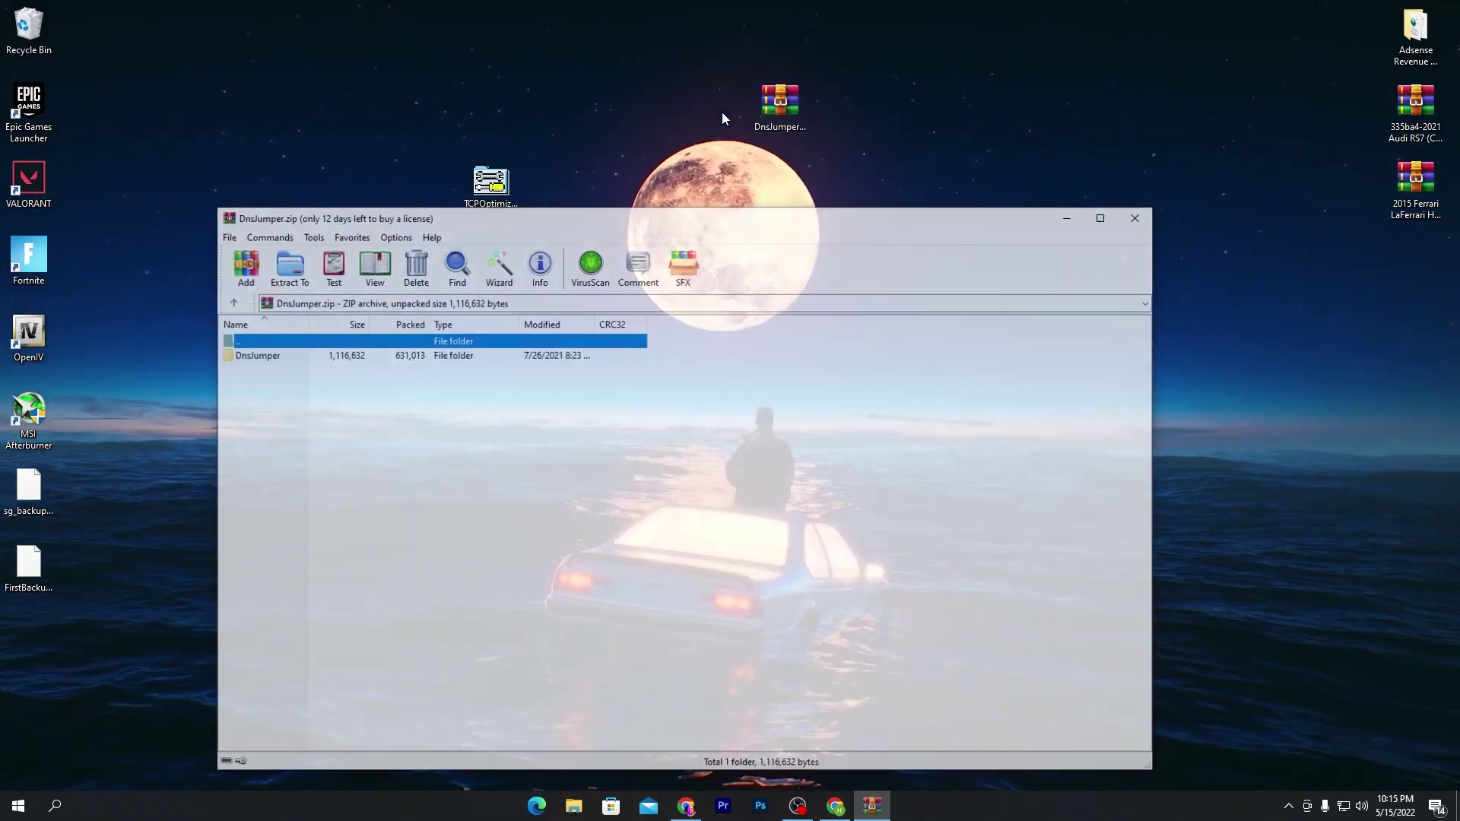
{"action": "left_click_drag", "start_coordinate": [254, 355], "coordinate": [551, 116]}
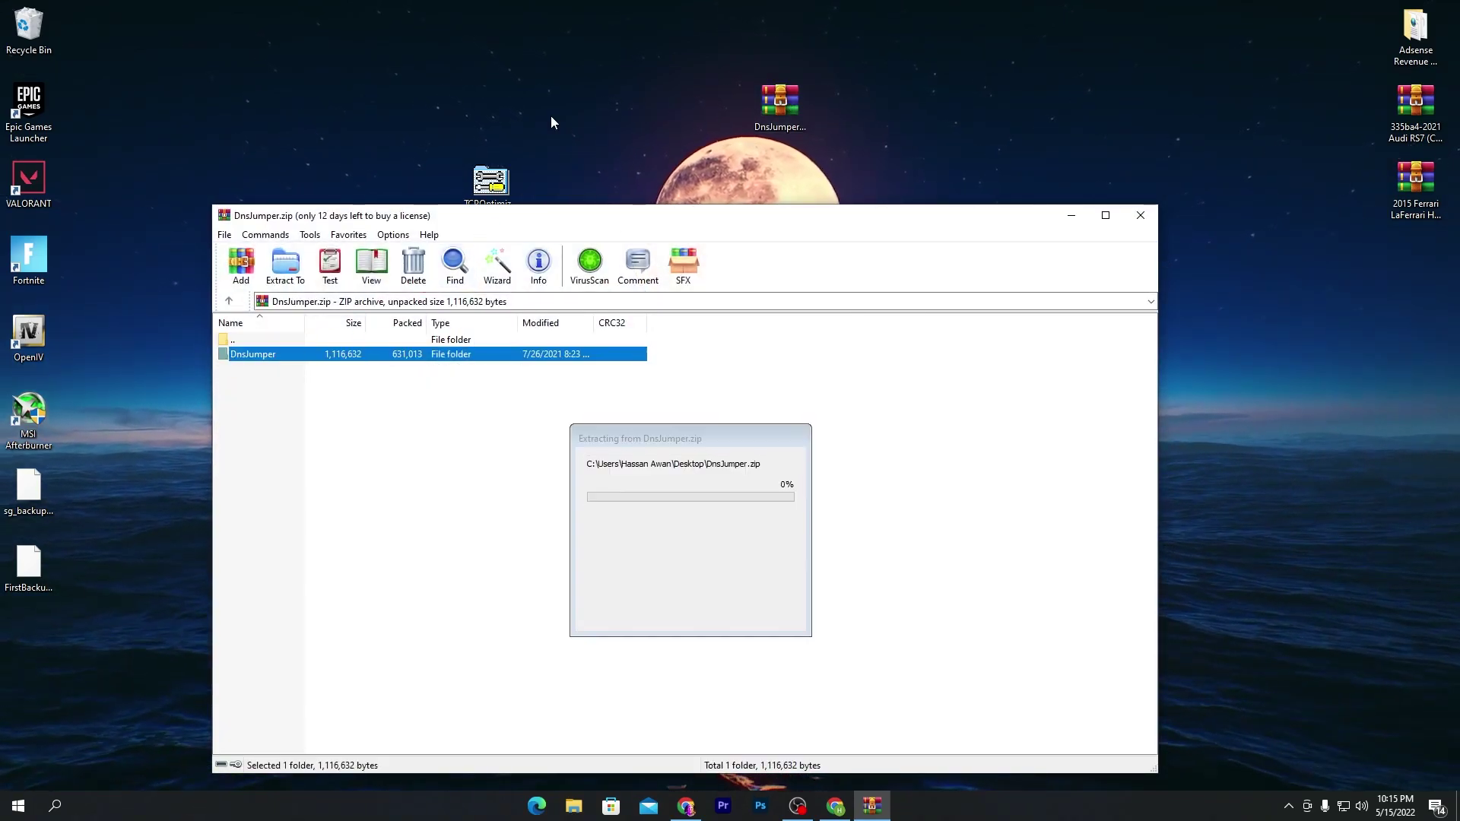
{"action": "left_click", "coordinate": [1136, 226]}
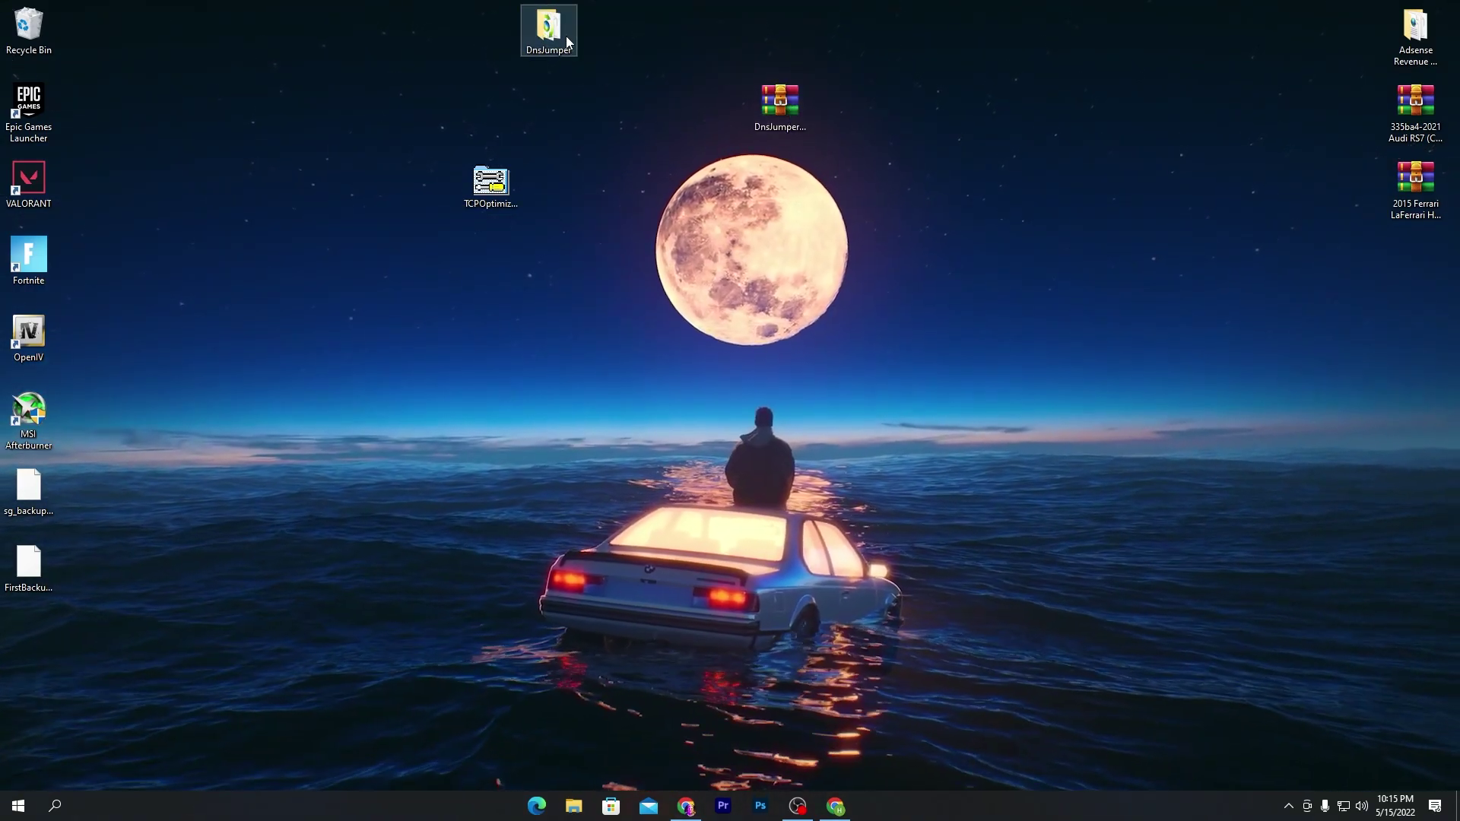
Run DnsJumper.exe as administrator and select the Realtek PCIe GbE Family Controller adapter
{"action": "double_click", "coordinate": [566, 35]}
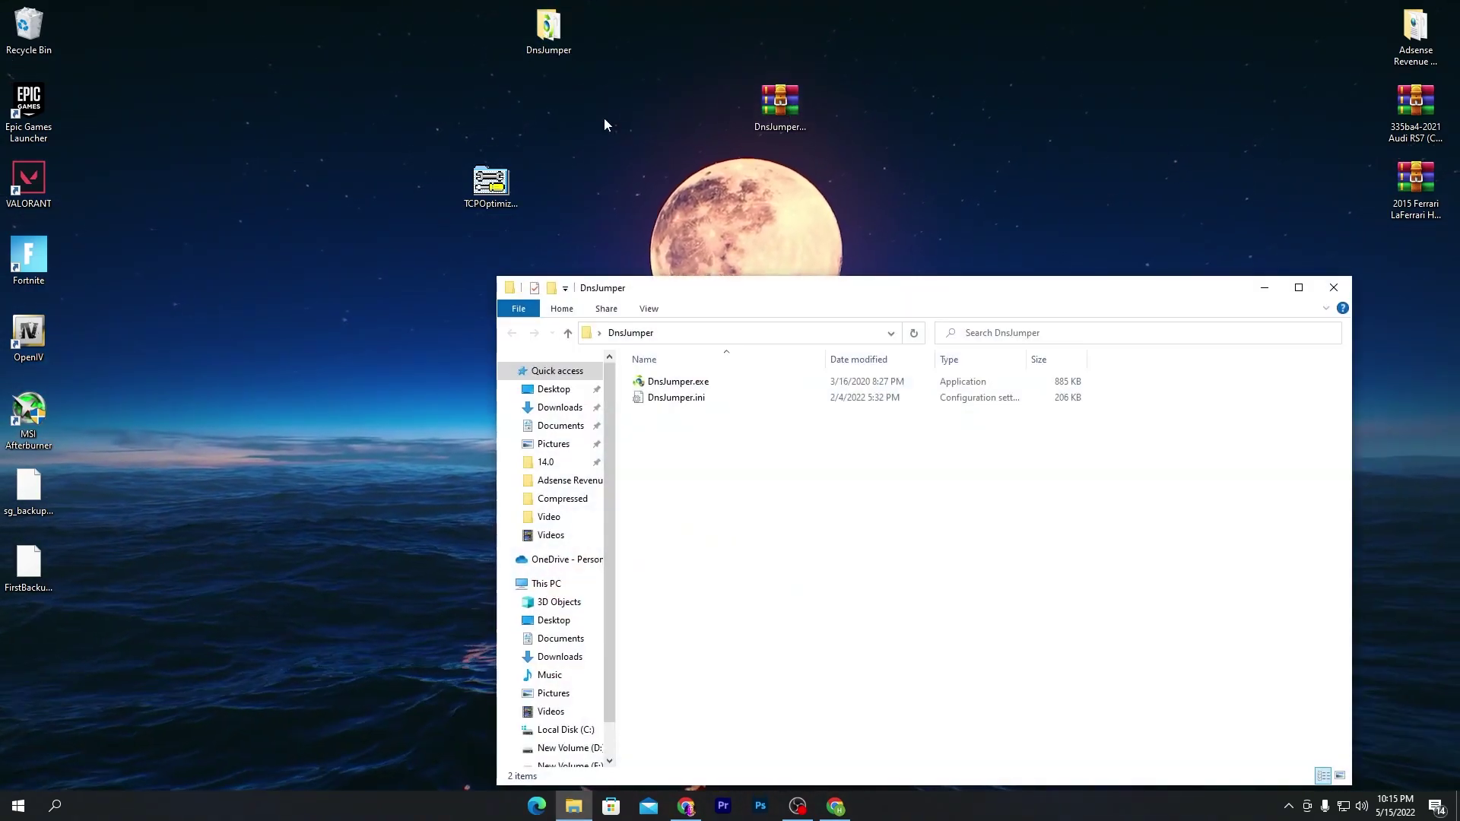
{"action": "double_click", "coordinate": [682, 381]}
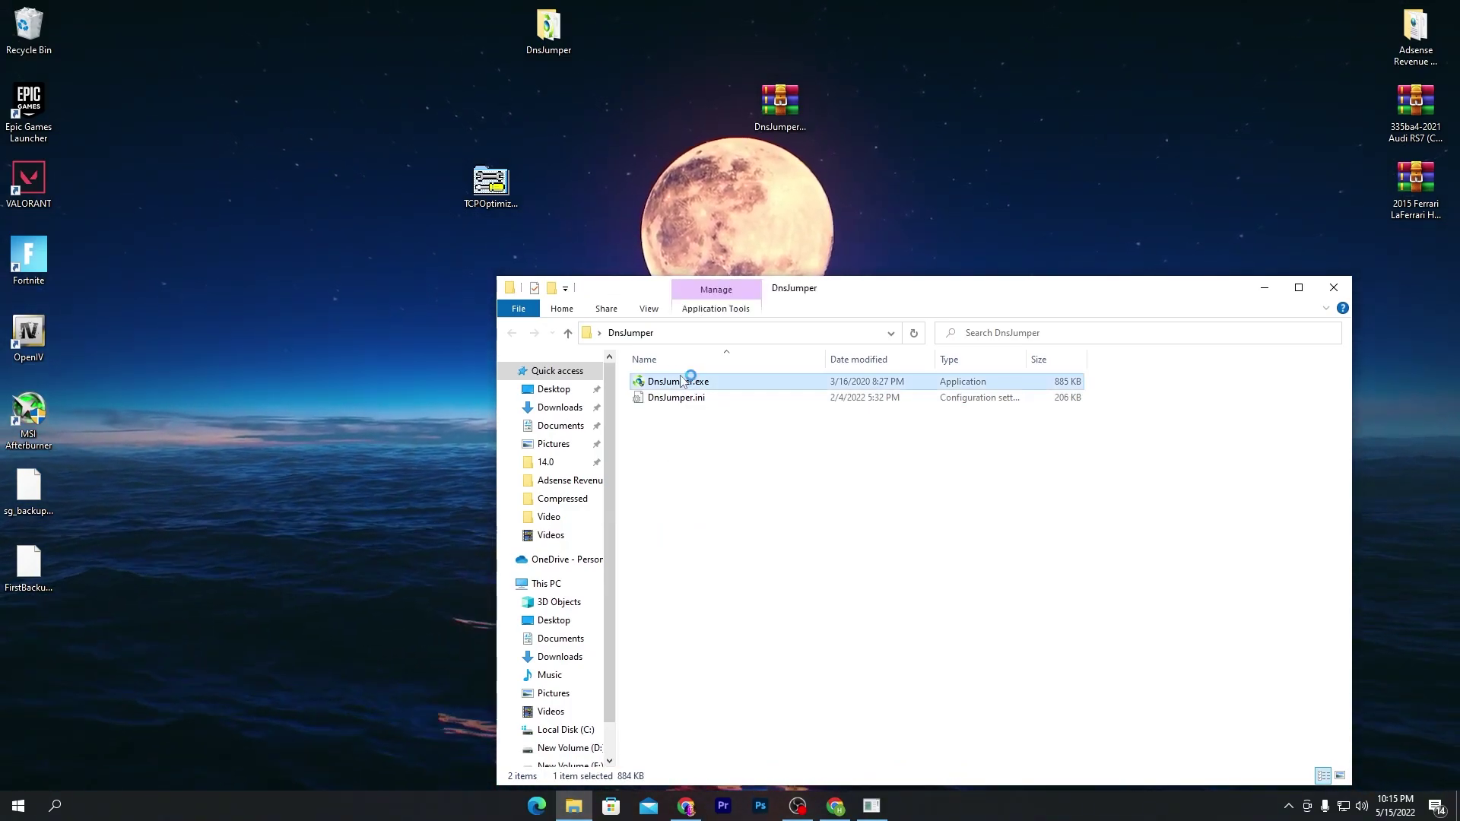
{"action": "left_click", "coordinate": [842, 672]}
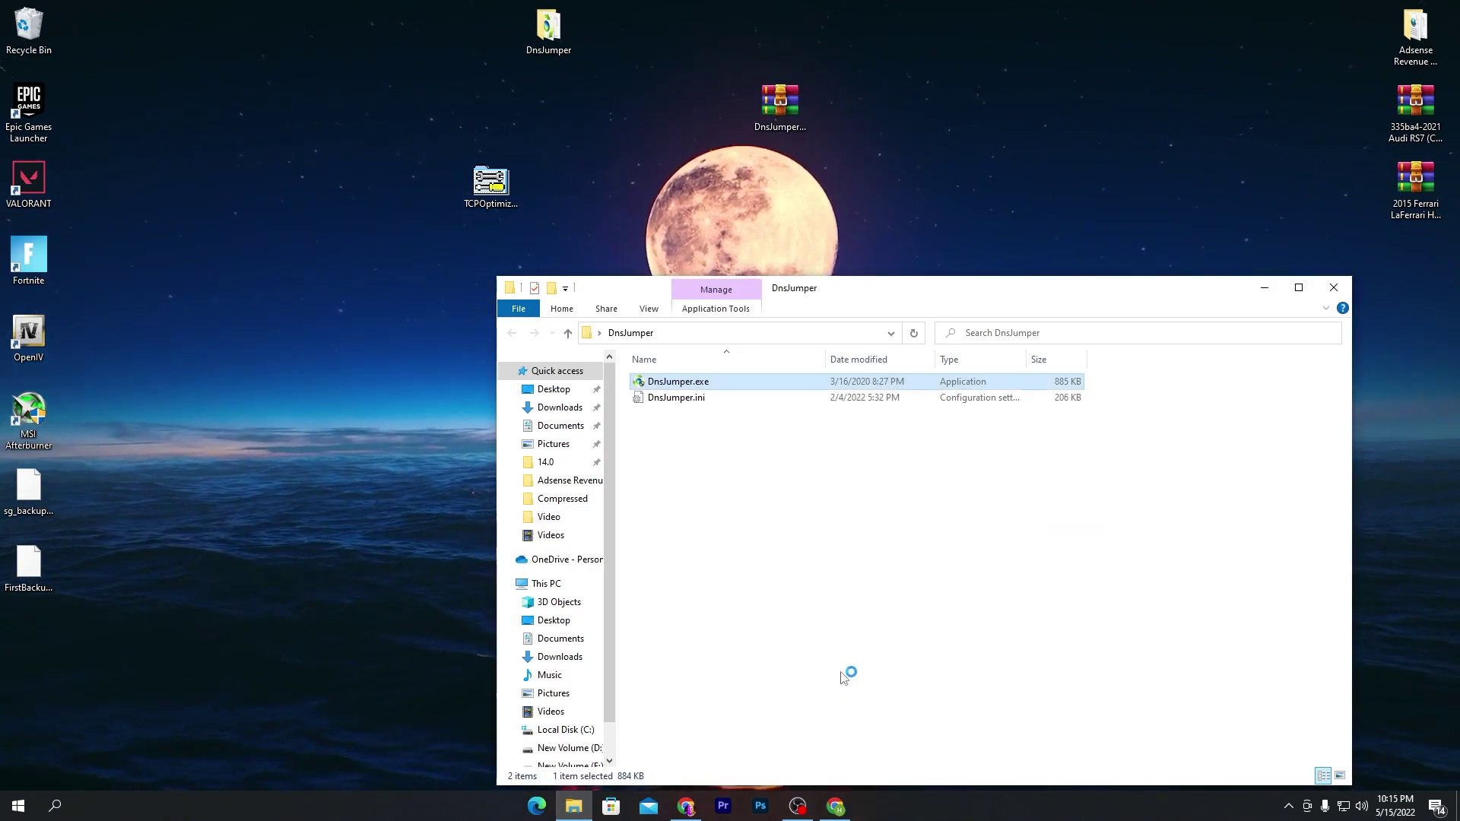
{"action": "left_click", "coordinate": [1334, 286]}
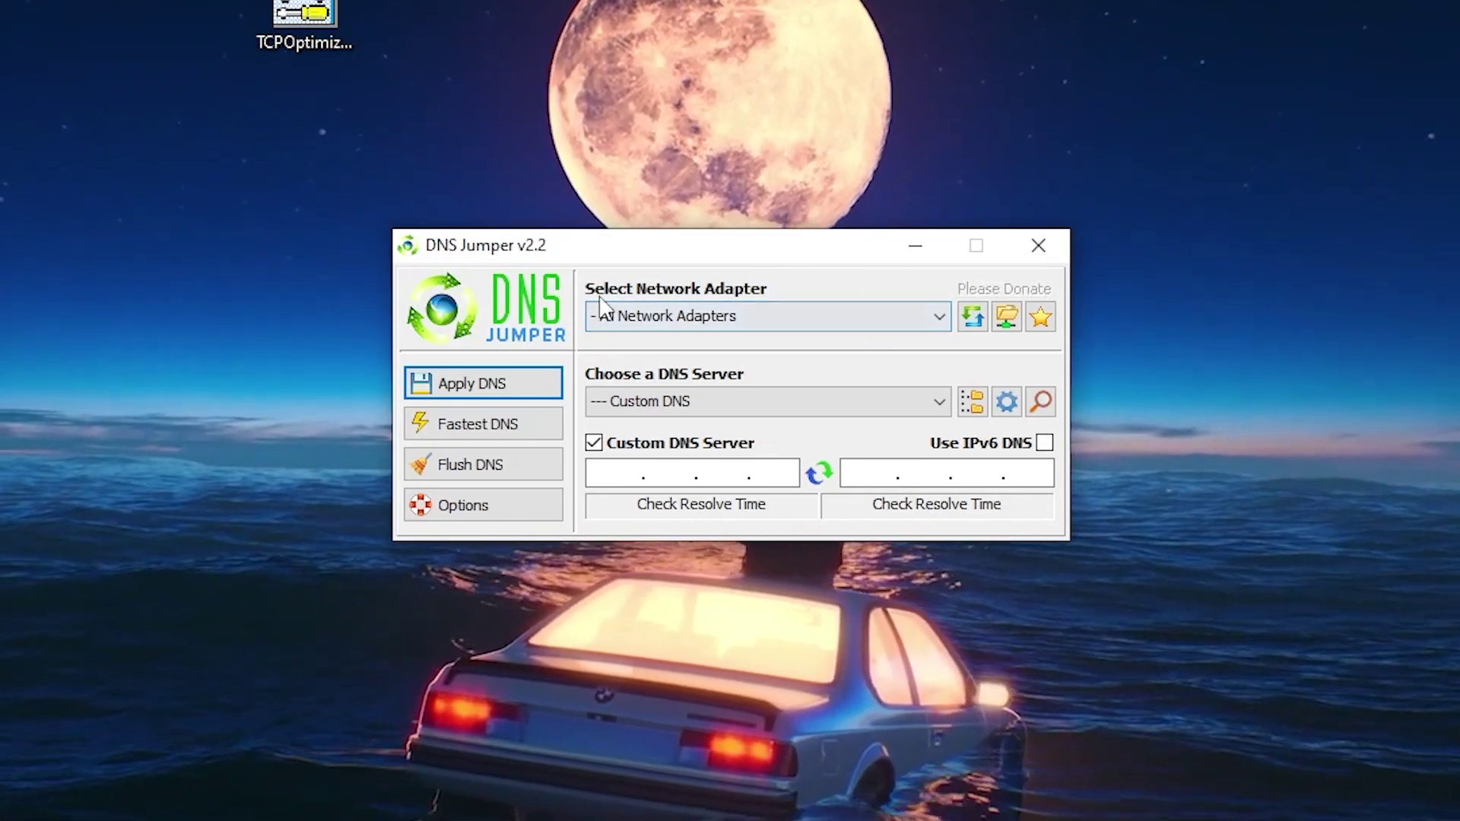
{"action": "left_click", "coordinate": [808, 315]}
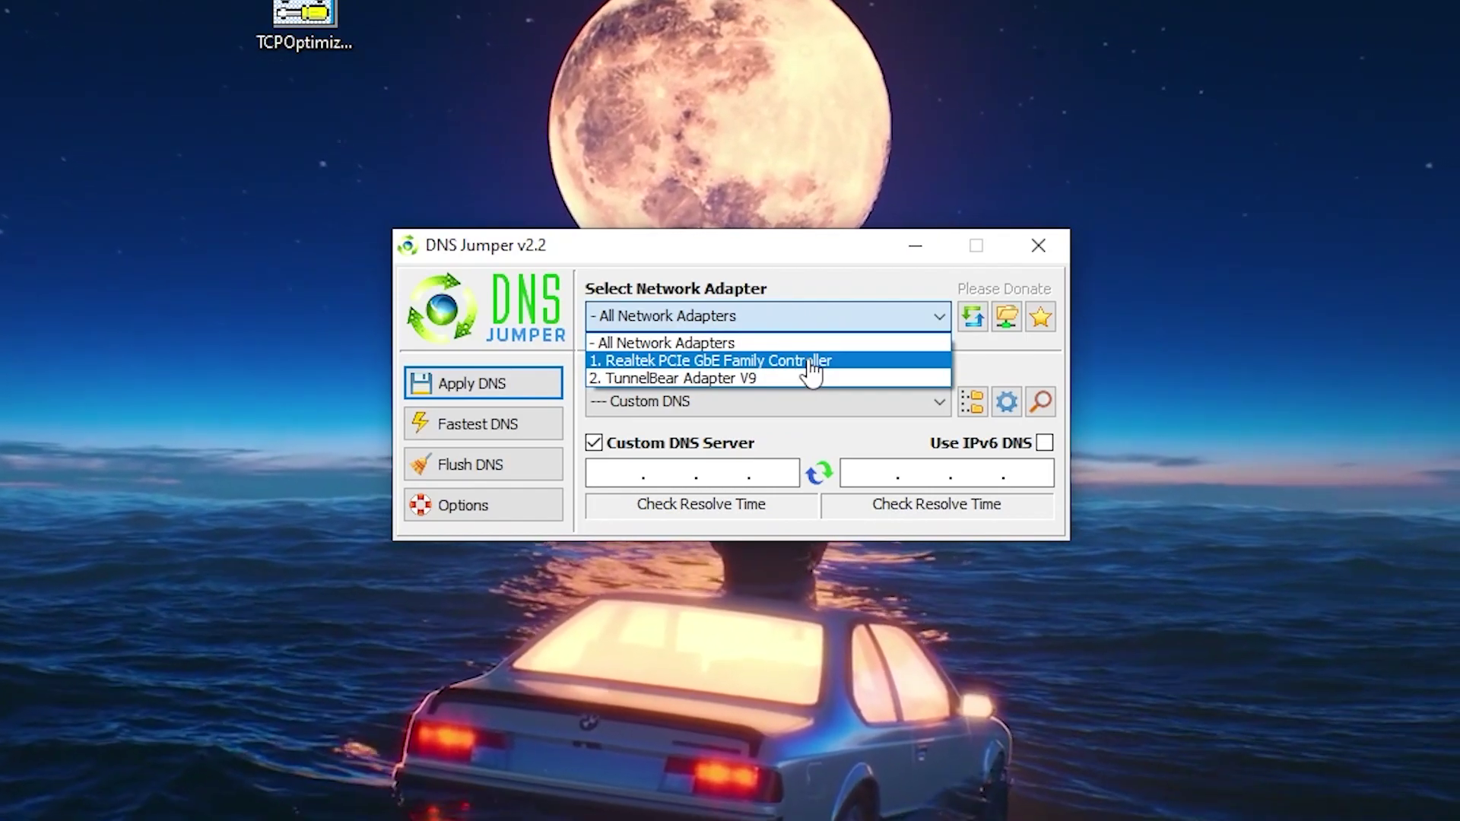
{"action": "left_click", "coordinate": [809, 362]}
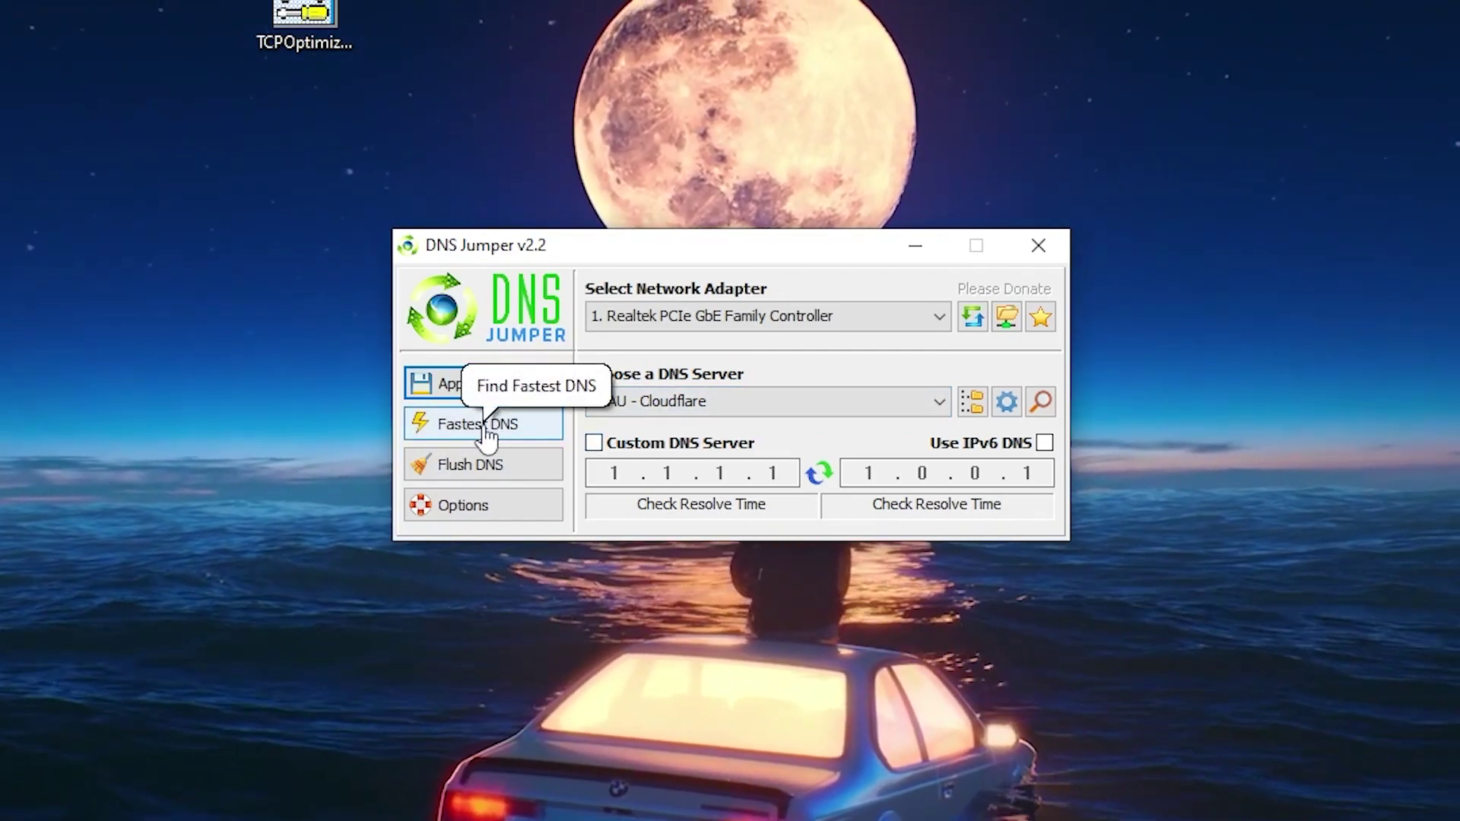
Run the Fastest DNS test, apply AU - Cloudflare (1.1.1.1 / 1.0.0.1), and close DNS Jumper
{"action": "left_click", "coordinate": [486, 426]}
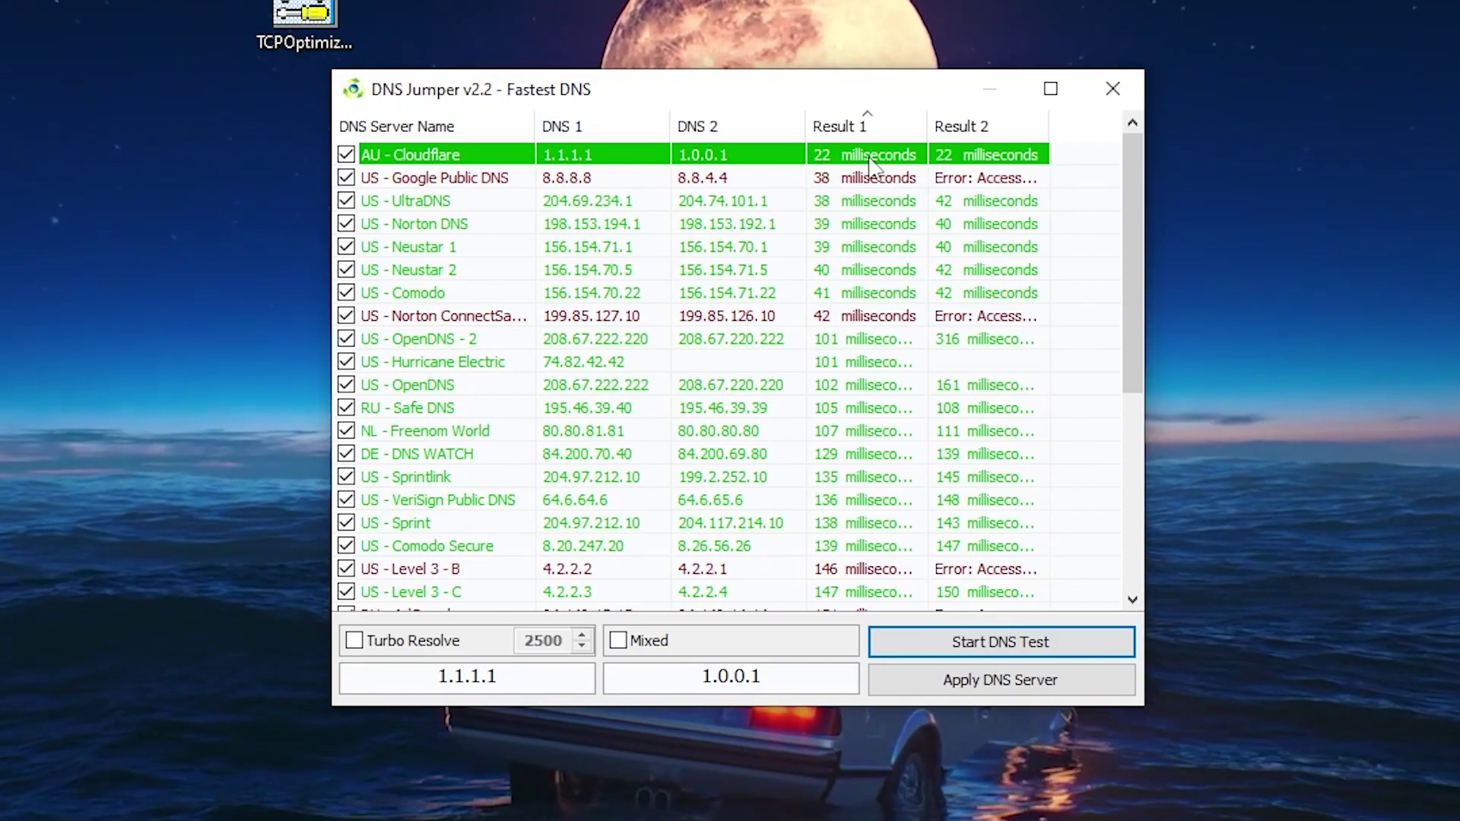
{"action": "right_click", "coordinate": [428, 155]}
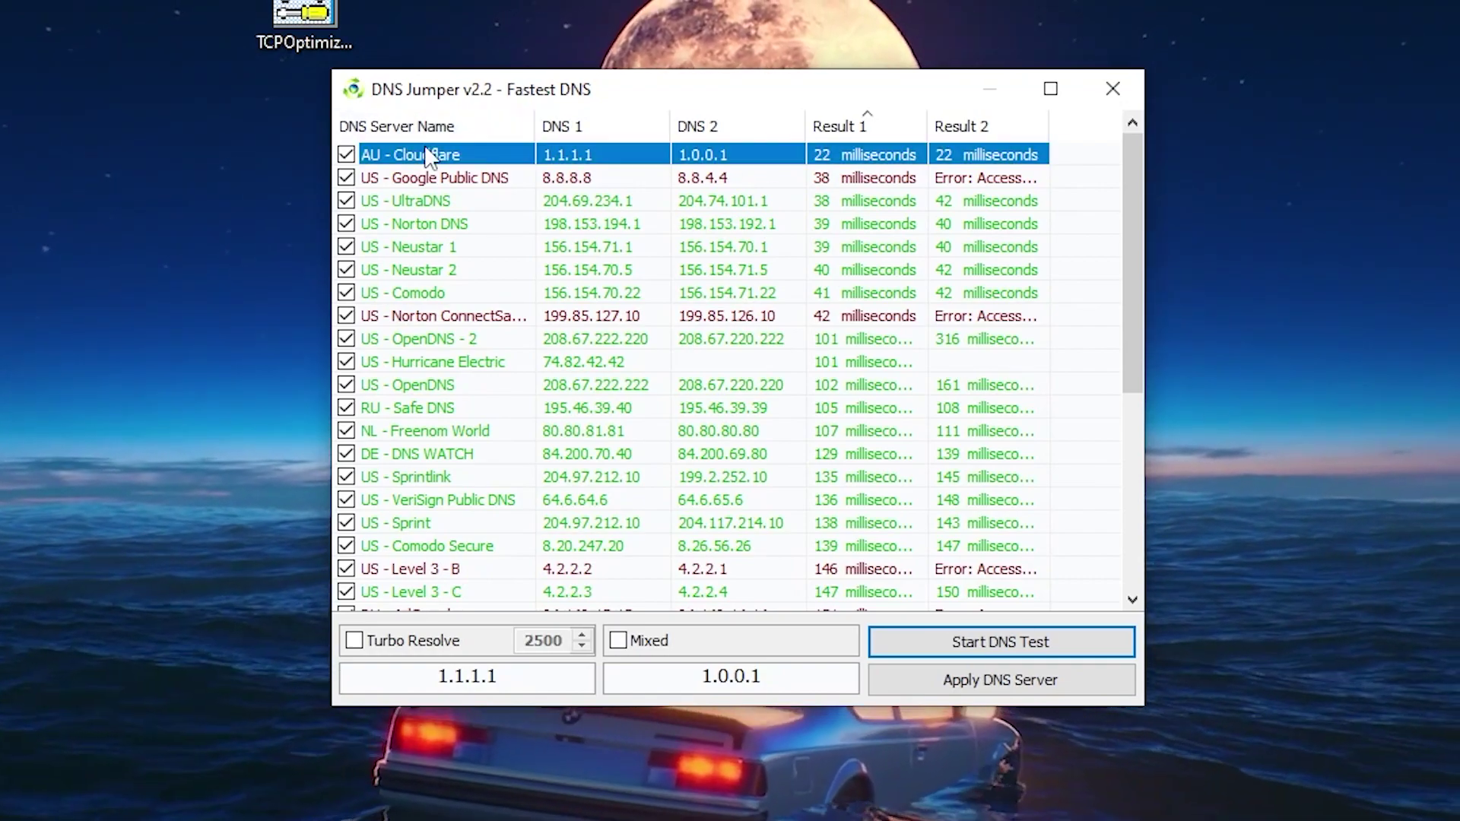
{"action": "left_click", "coordinate": [505, 162]}
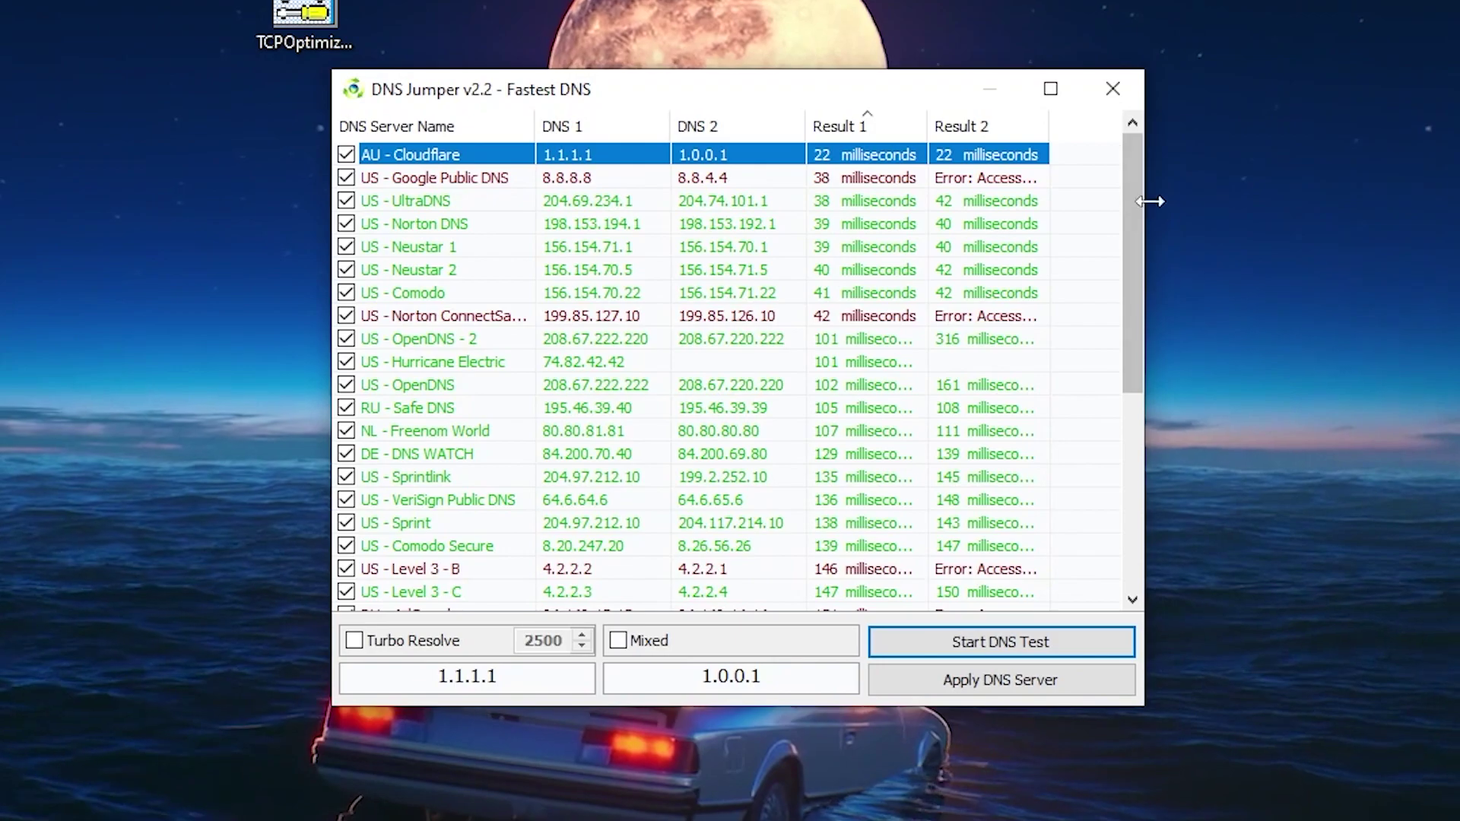
{"action": "left_click", "coordinate": [1101, 95]}
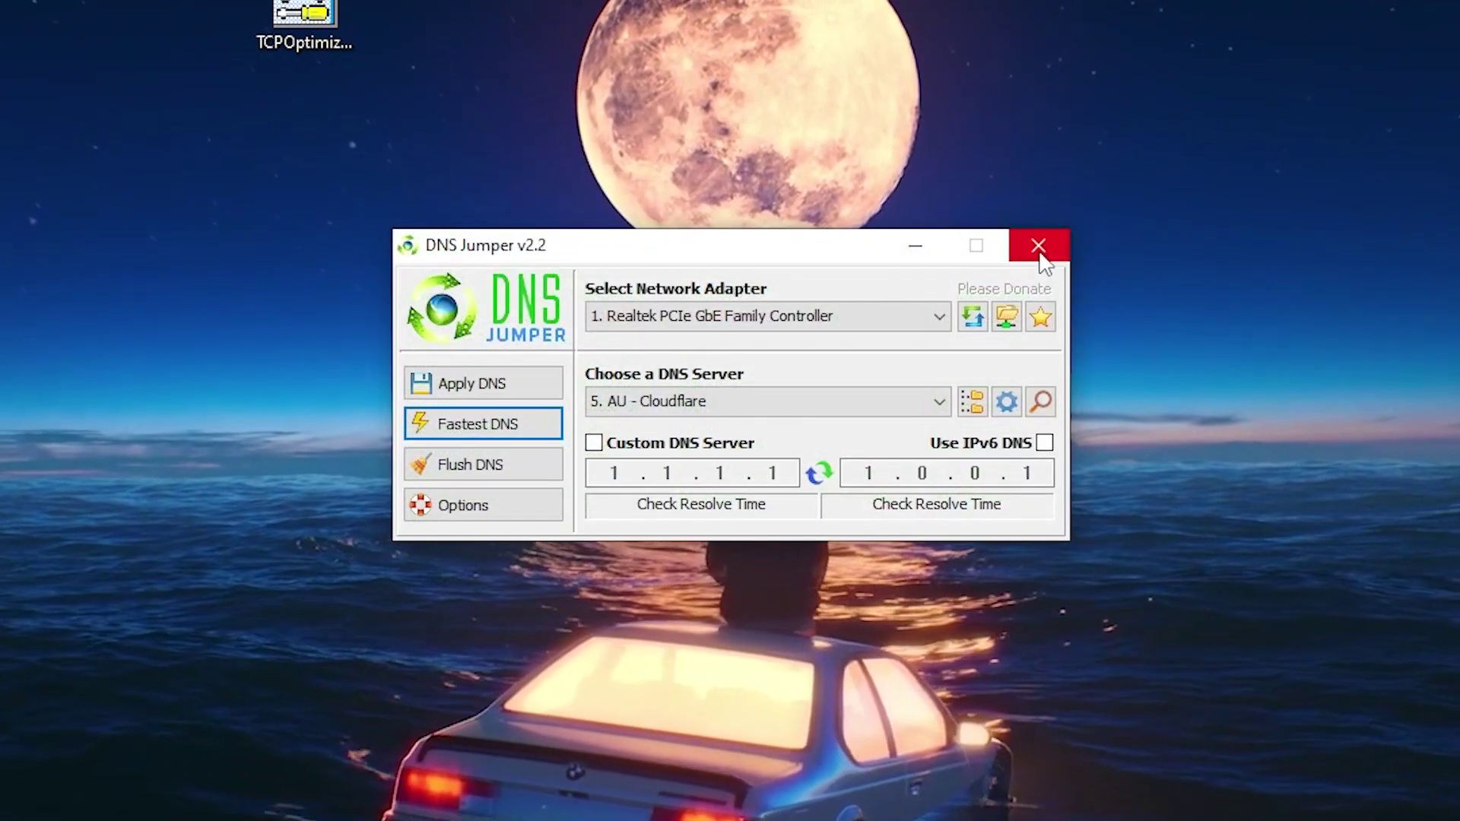
{"action": "left_click", "coordinate": [1036, 244]}
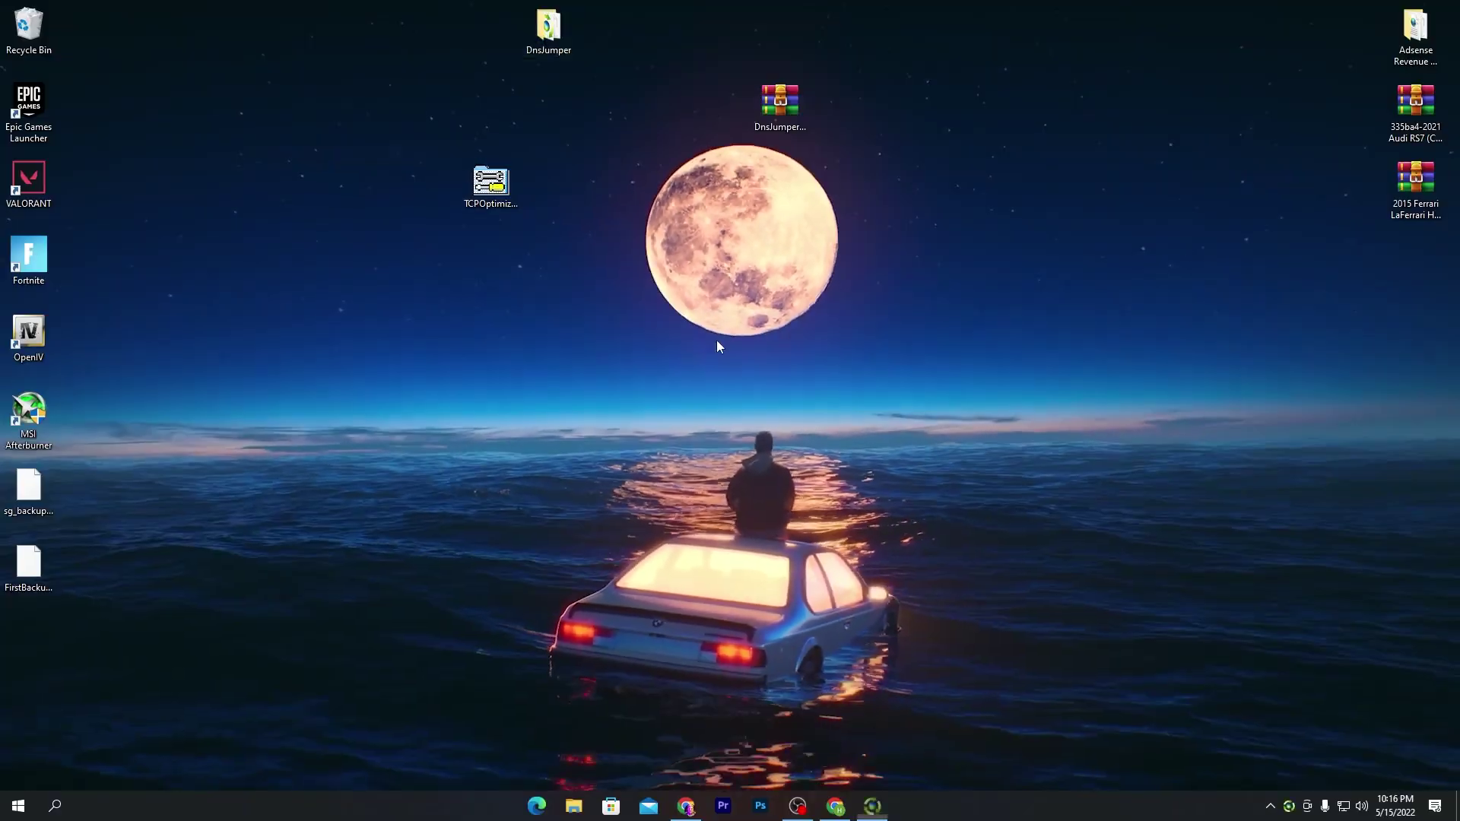
Set Ethernet's IPv4 DNS to 1.1.1.1 preferred and 1.0.0.1 alternate
{"action": "left_click", "coordinate": [57, 806]}
{"action": "type", "text": "net"}
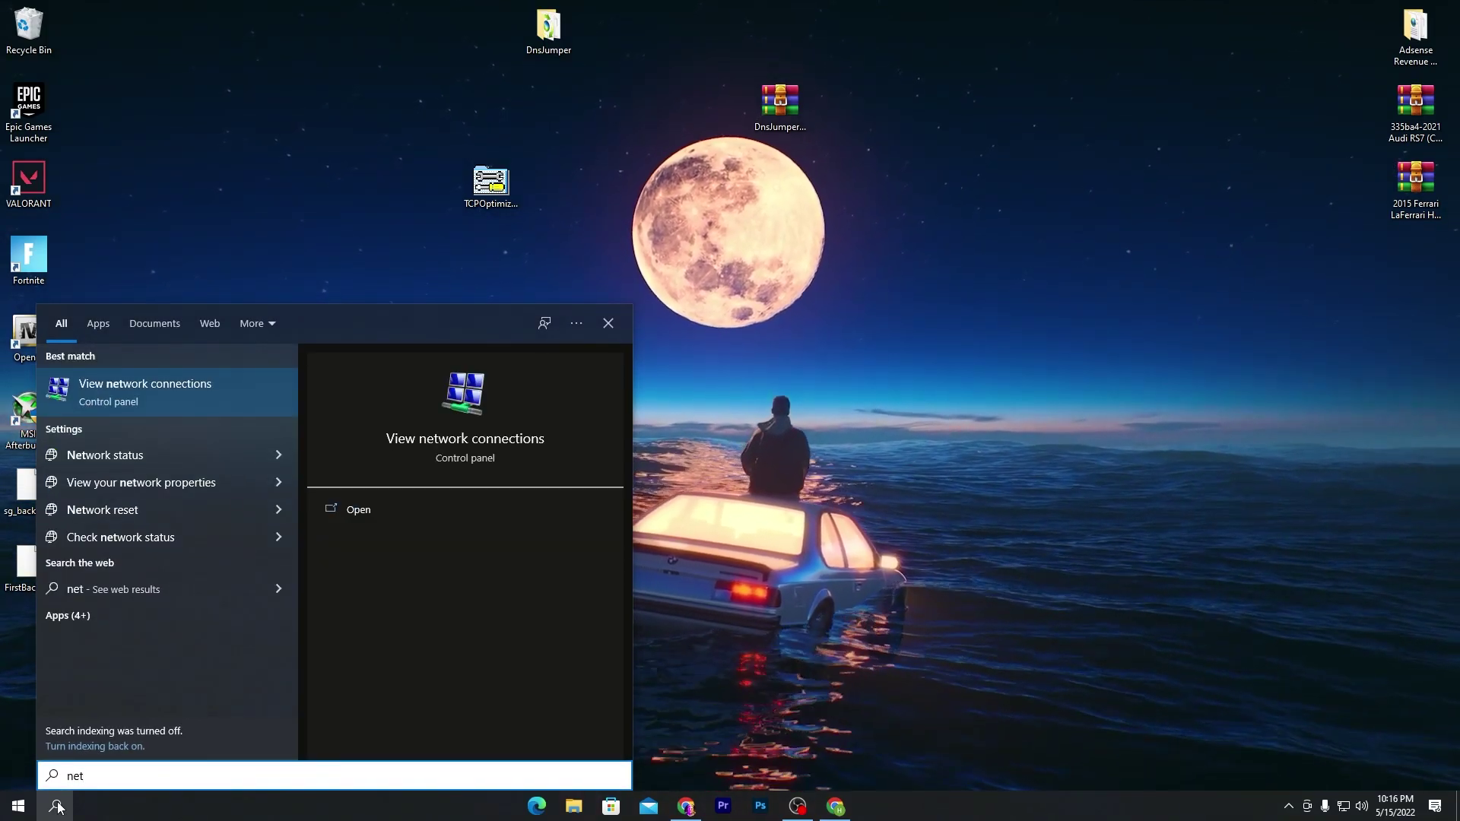
{"action": "key", "text": "Return"}
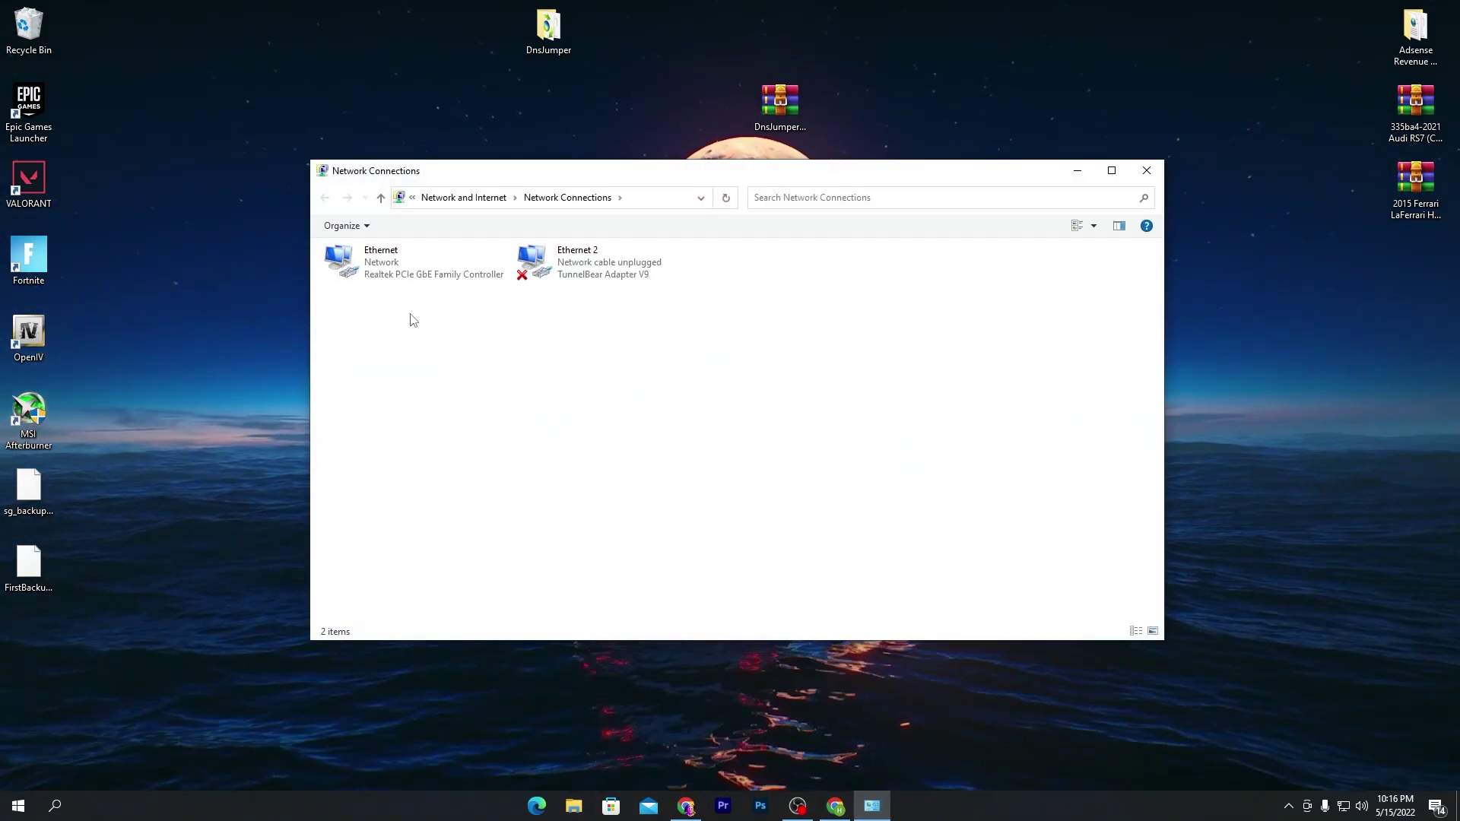
{"action": "right_click", "coordinate": [371, 254]}
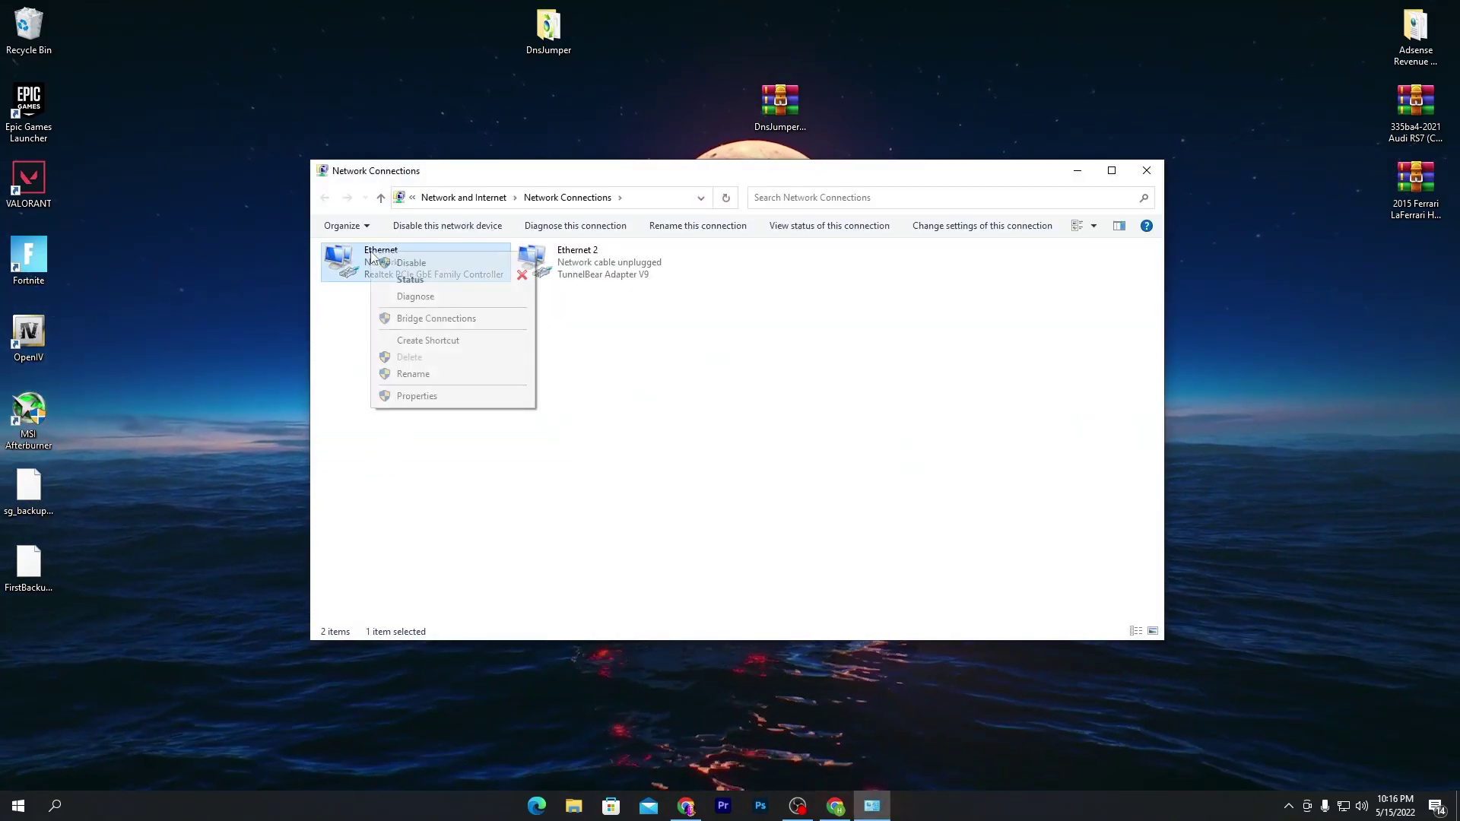
{"action": "left_click", "coordinate": [411, 397]}
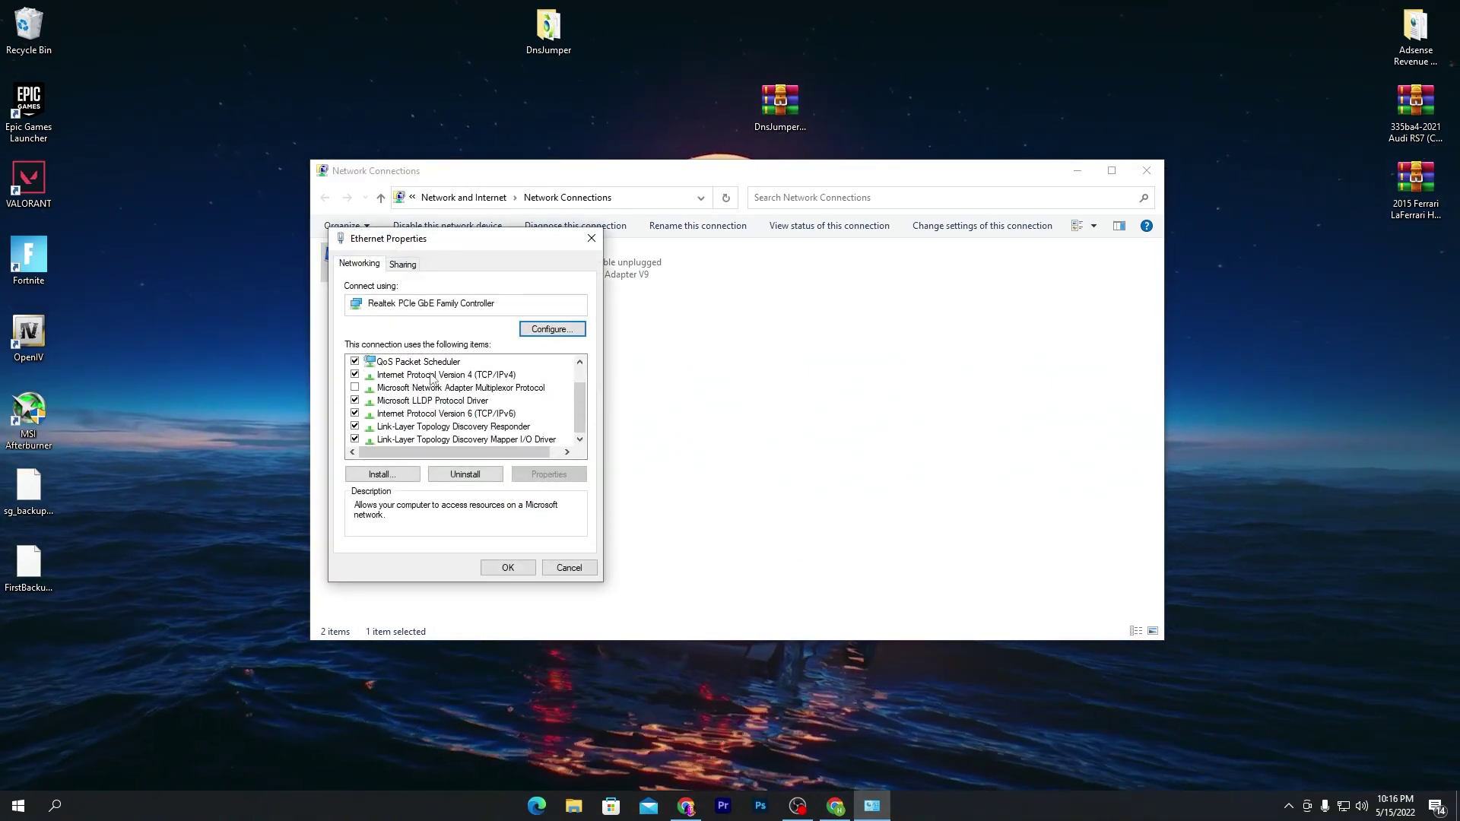
{"action": "double_click", "coordinate": [456, 375]}
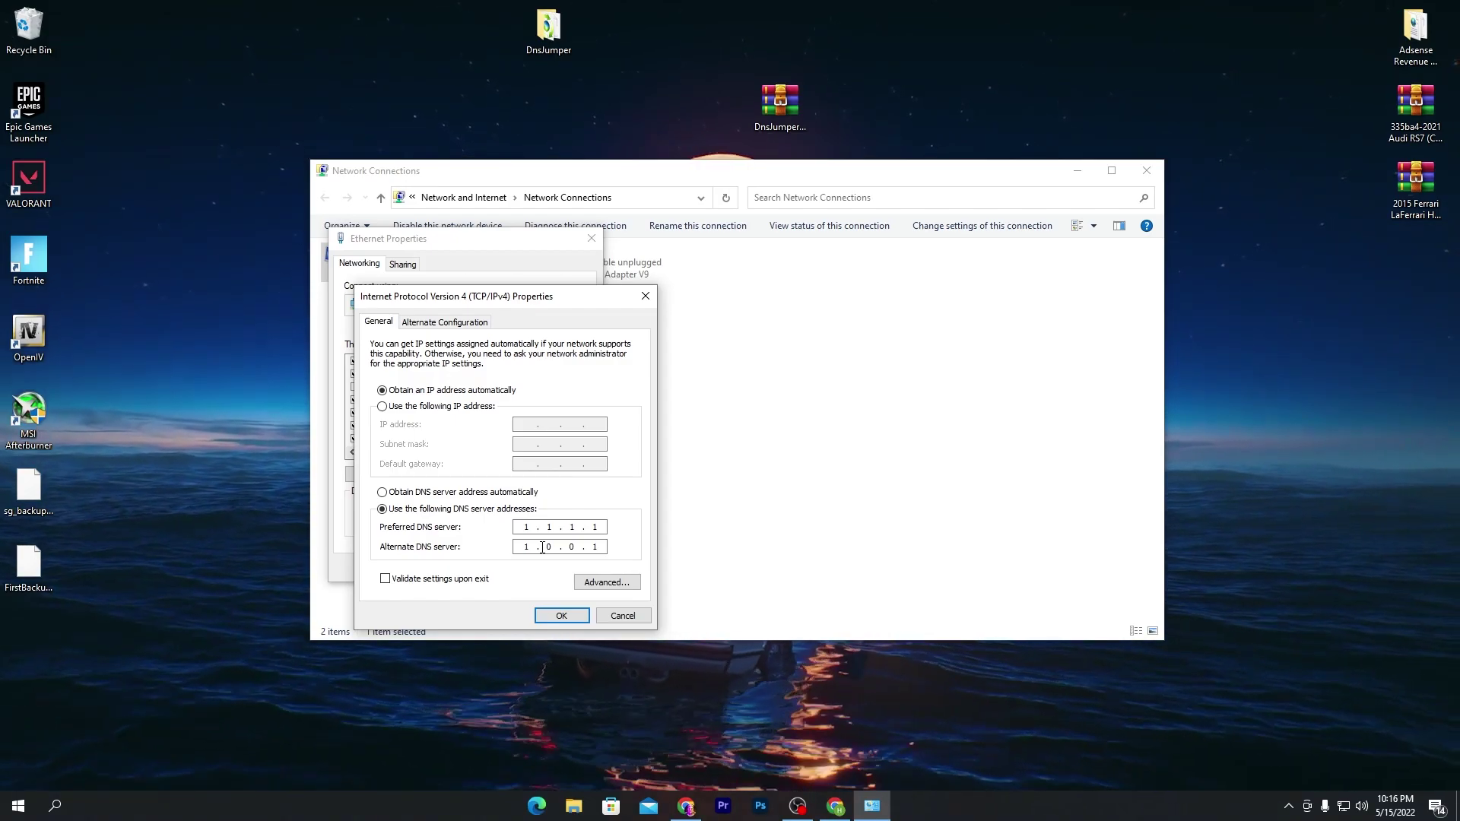
{"action": "left_click", "coordinate": [562, 615]}
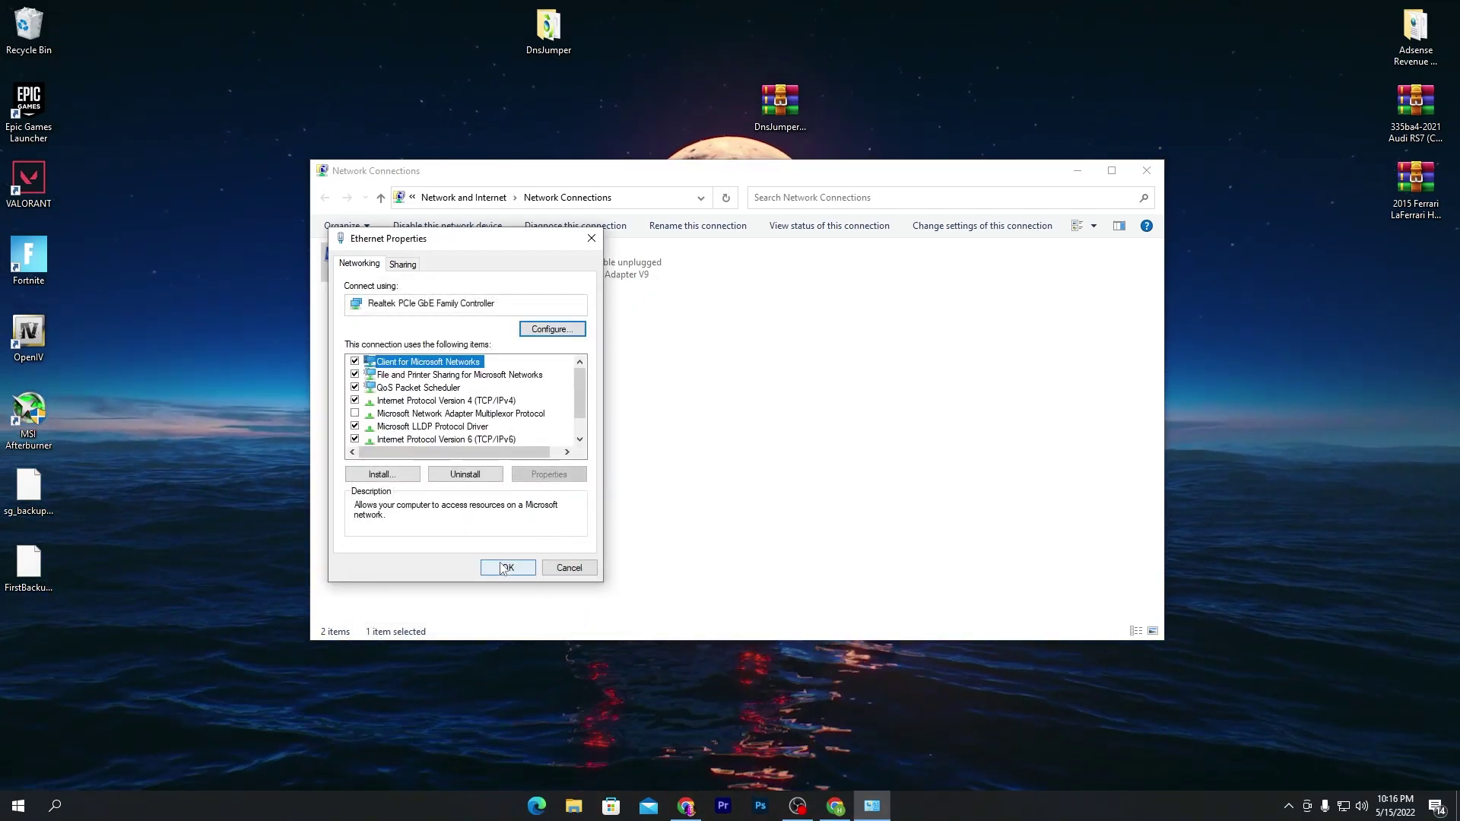